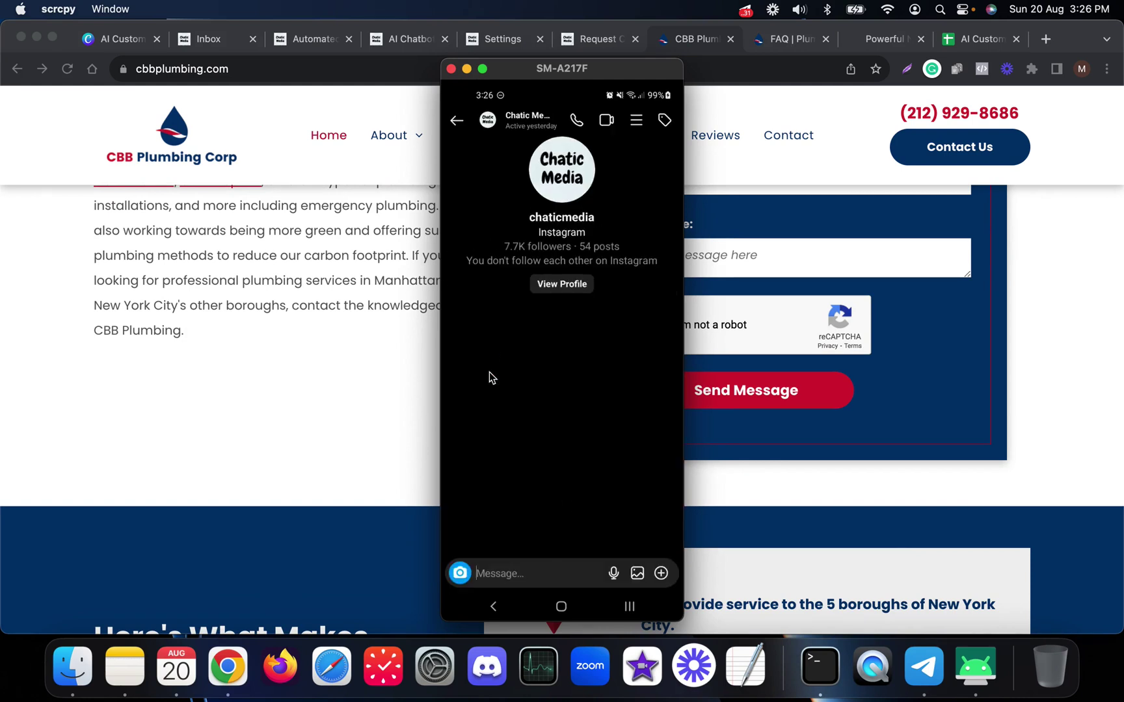
- Send 'Cbb' to the Instagram bot to trigger the CBB Plumbing welcome, checking the FAQ page
type("Cbb")
key("Return")
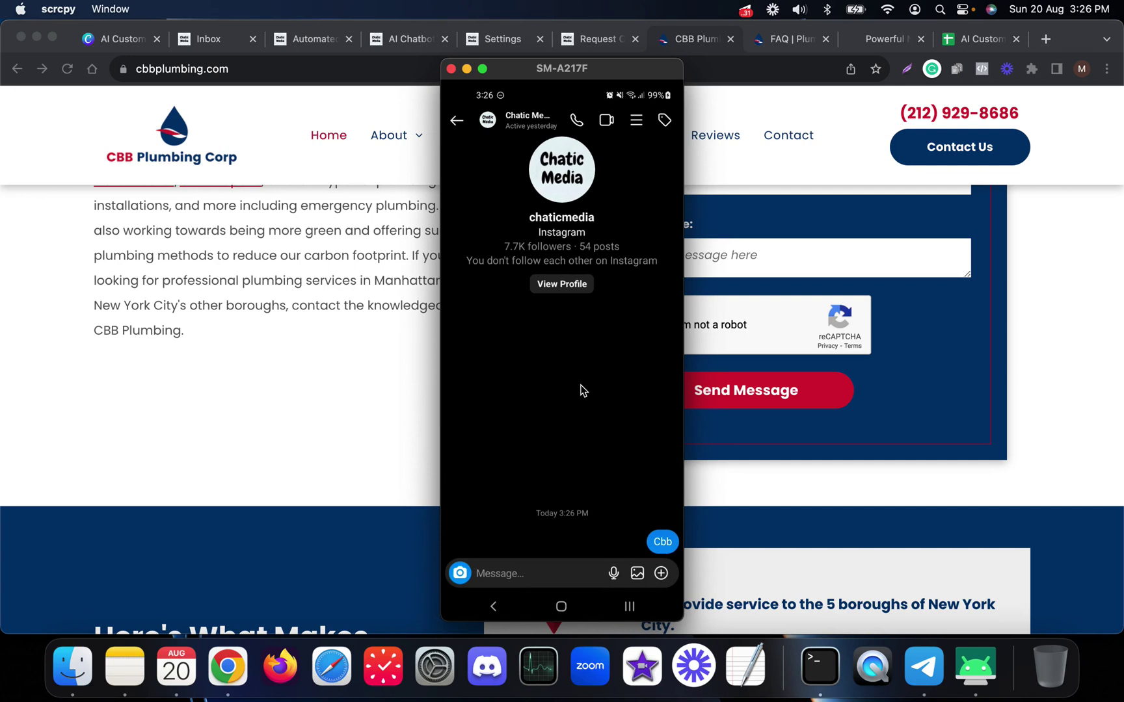
left_click_drag(556, 69, 303, 71)
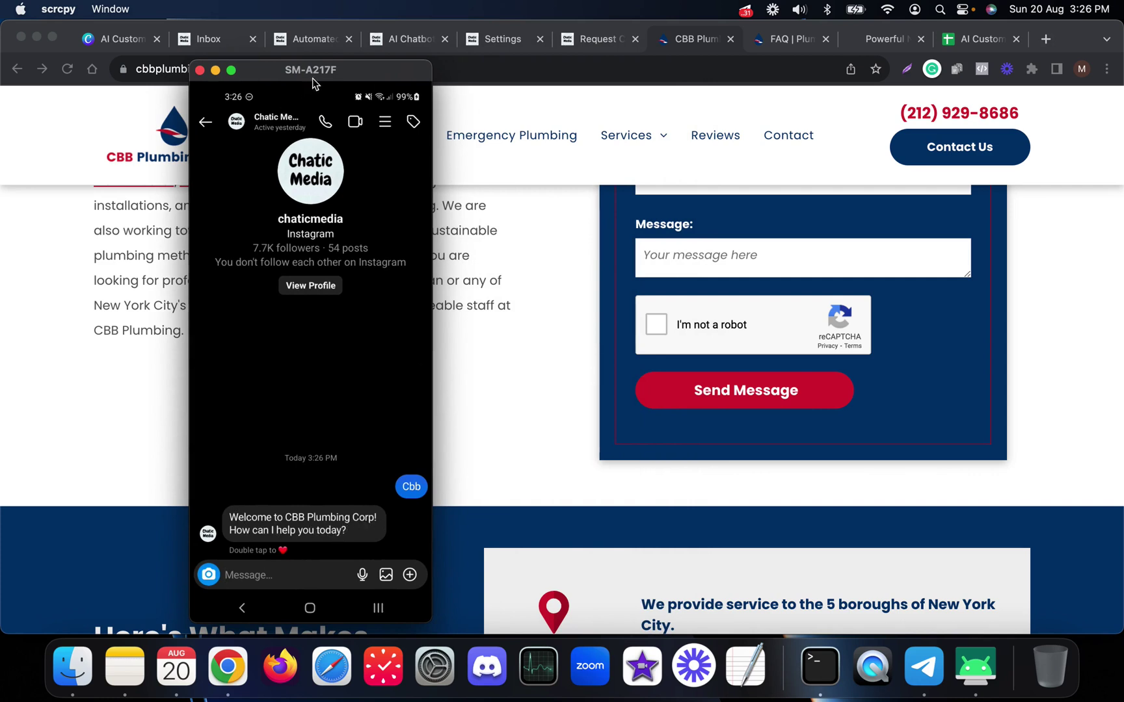
left_click(783, 40)
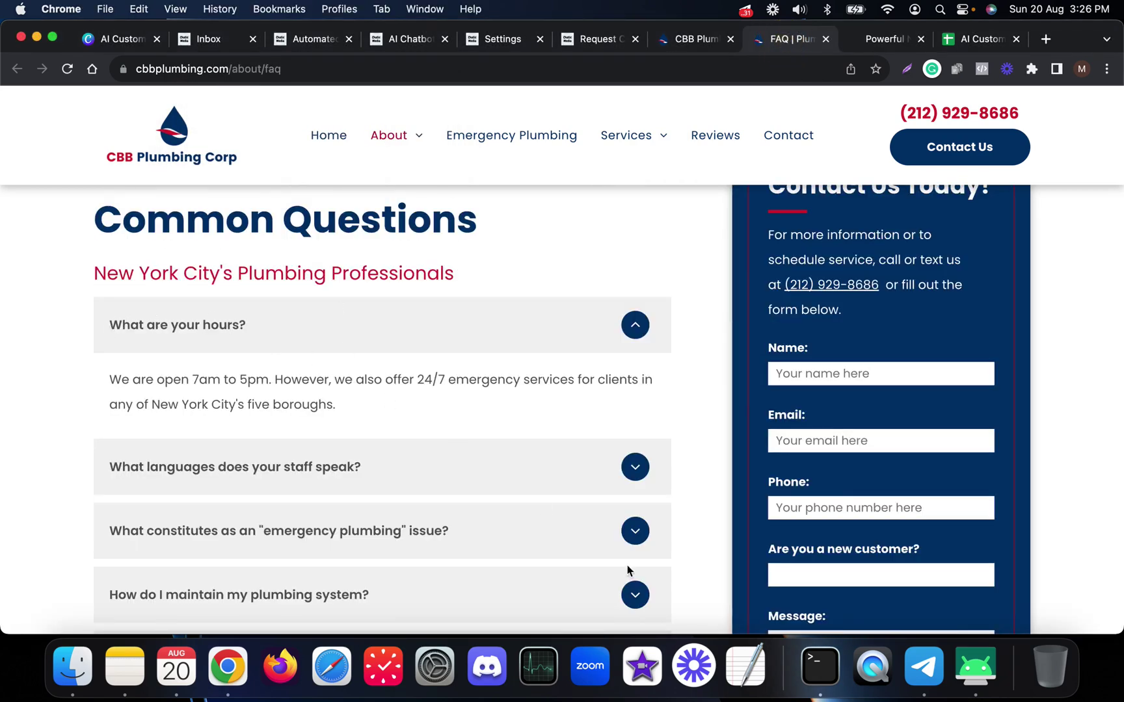
left_click(976, 667)
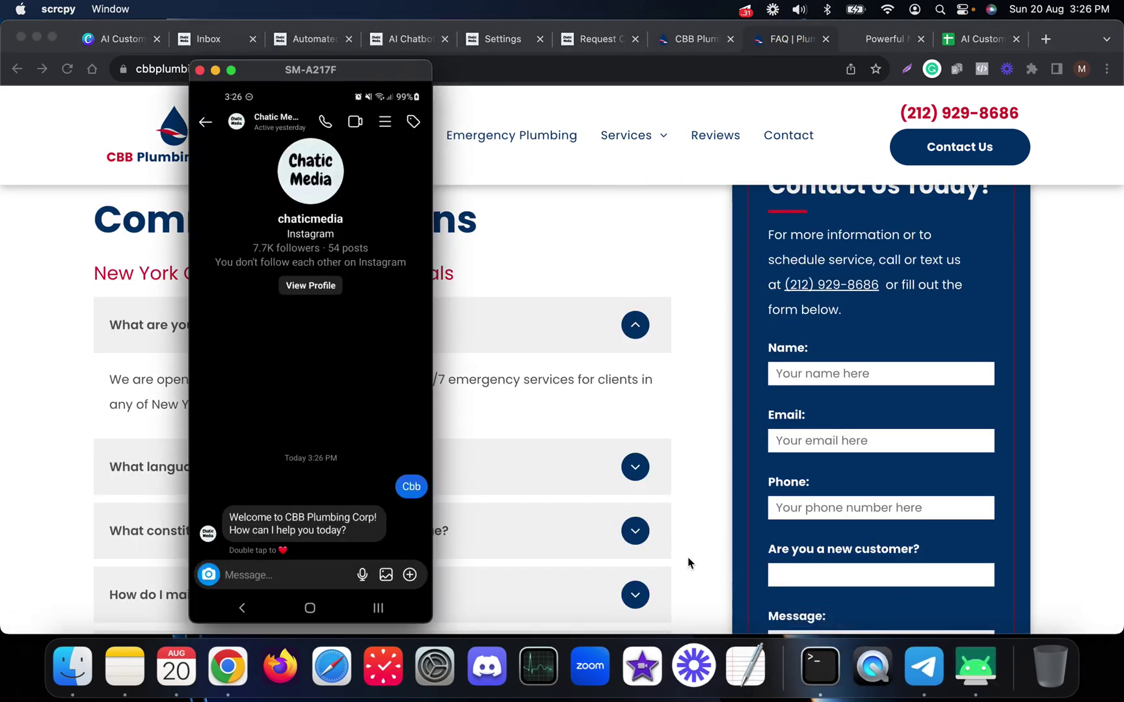
- Ask 'What are your business hours?' and get the bot's 7am–5pm answer, then return to the slides
type("What a")
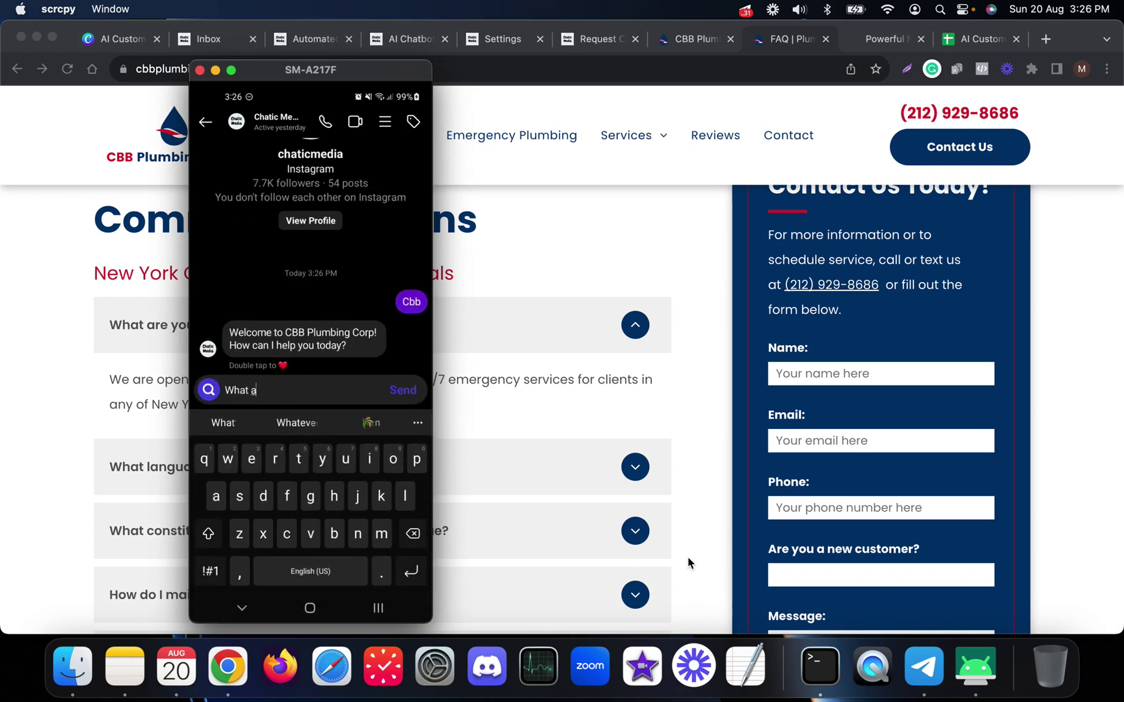
type("re your bus")
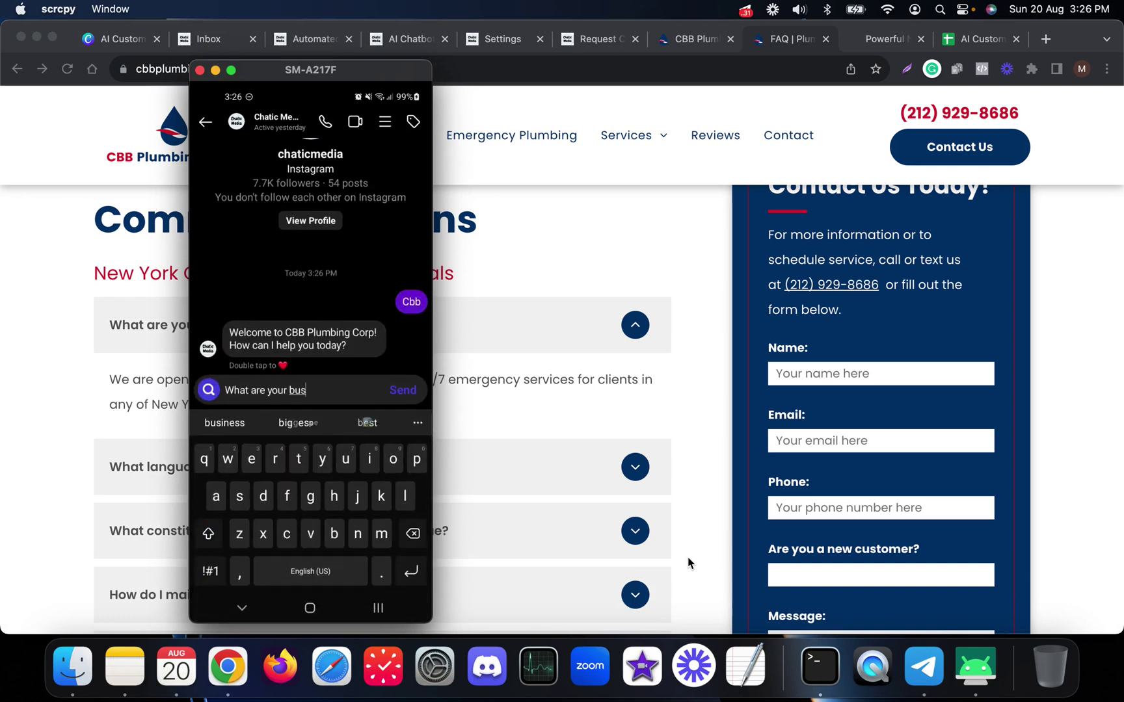
type("iness hours?")
key("Return")
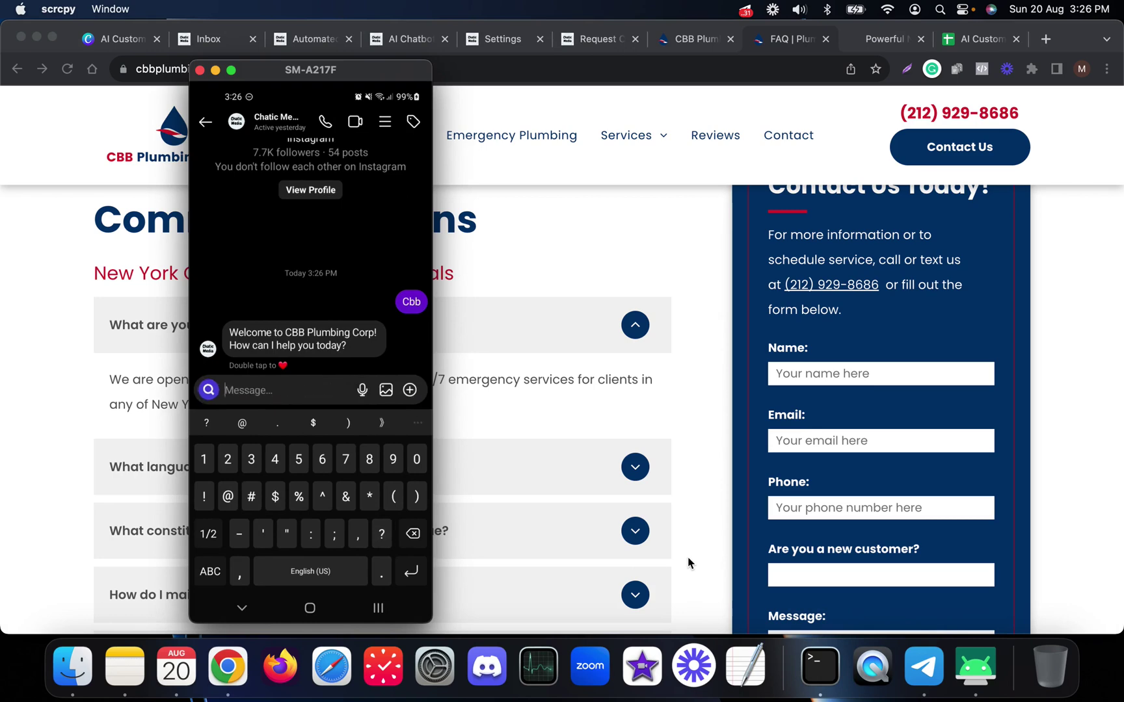
left_click_drag(360, 68, 697, 69)
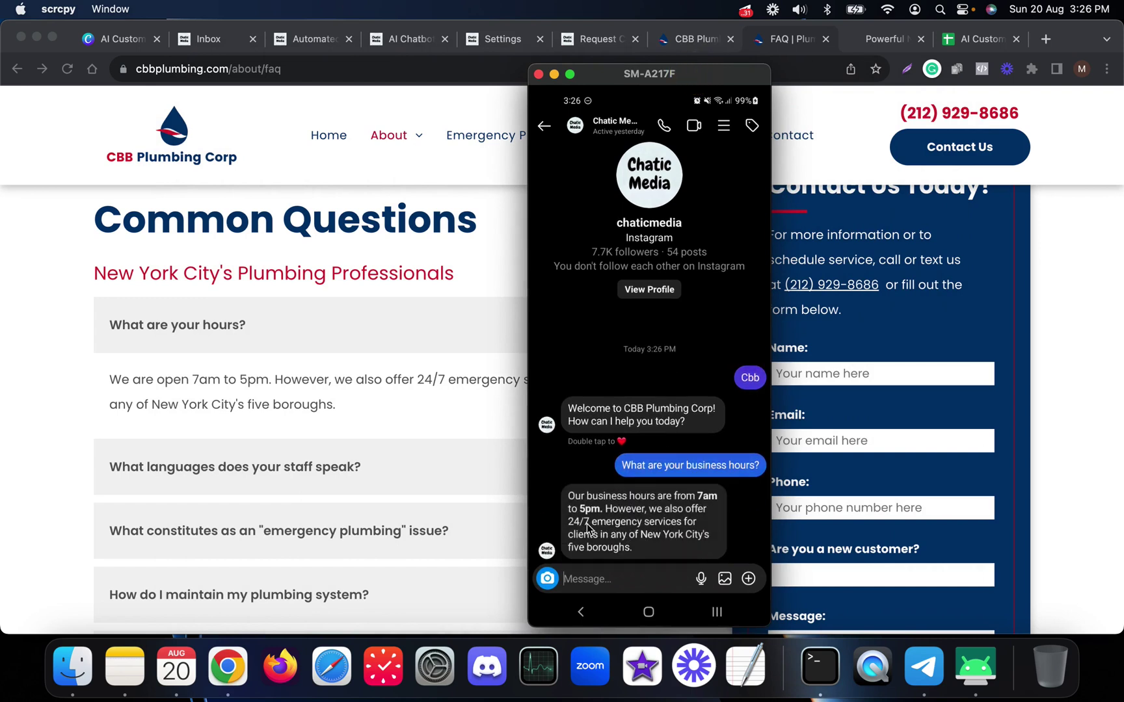
left_click(141, 50)
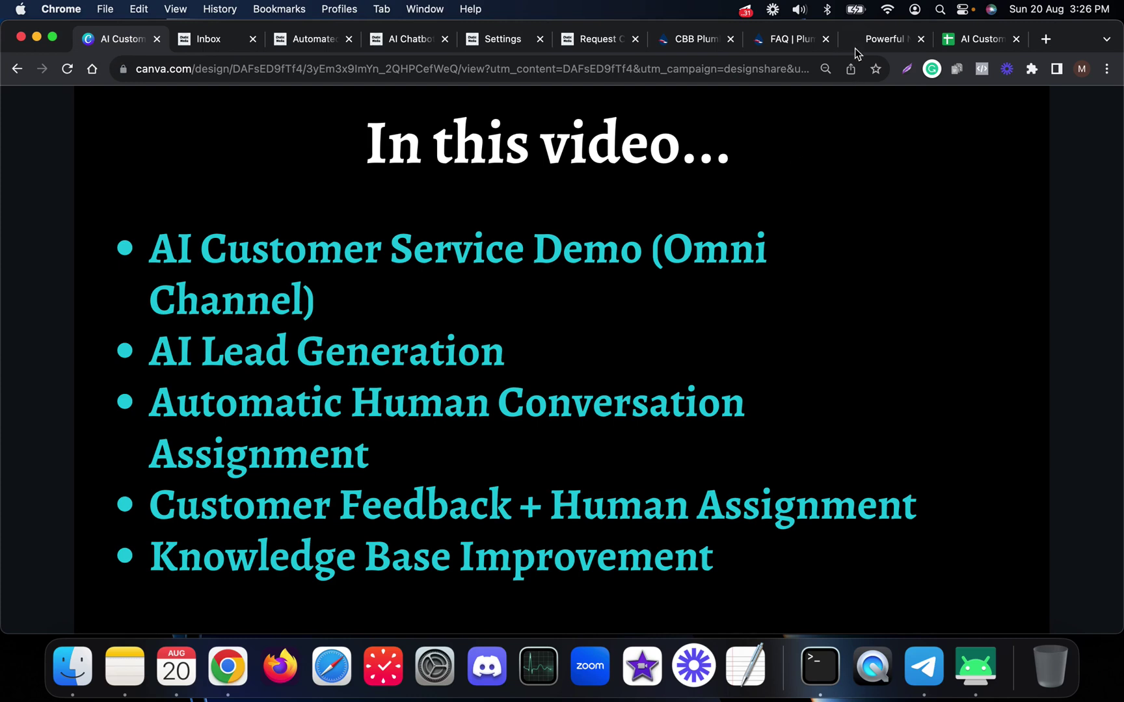
- Send 'Can i request a callback?' and receive the bot's request for name, zip code and phone number
left_click(787, 40)
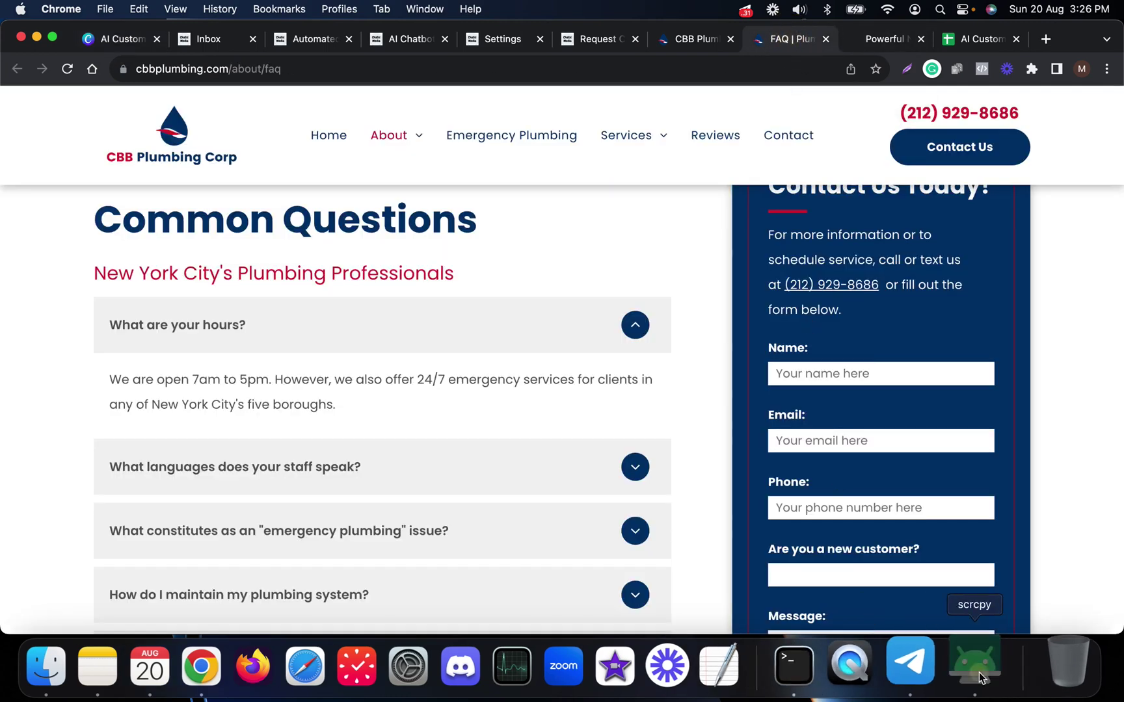
left_click(976, 667)
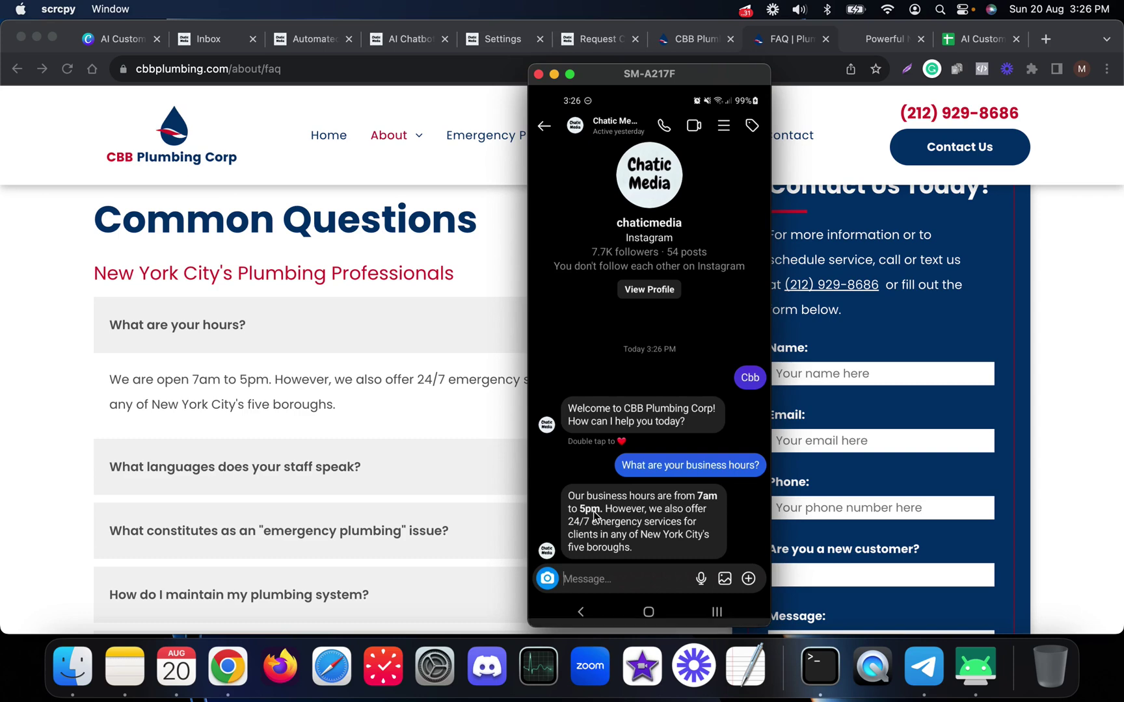
type("Cab")
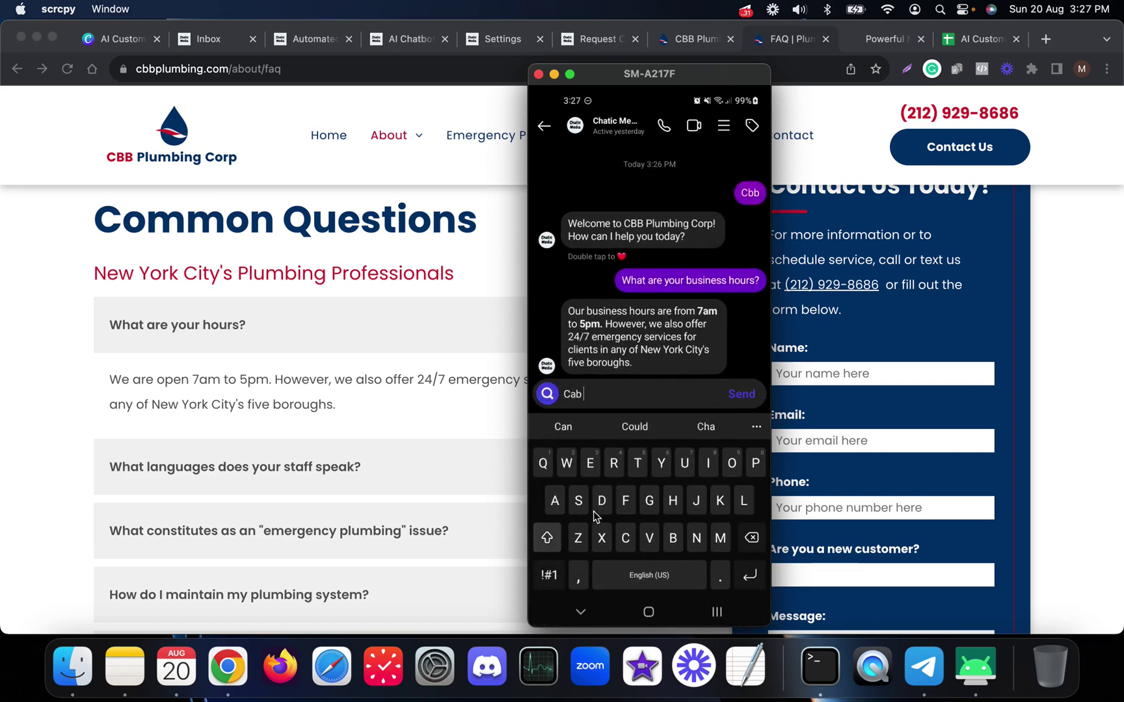
key("BackSpace")
type("n i request a callback?")
key("Return")
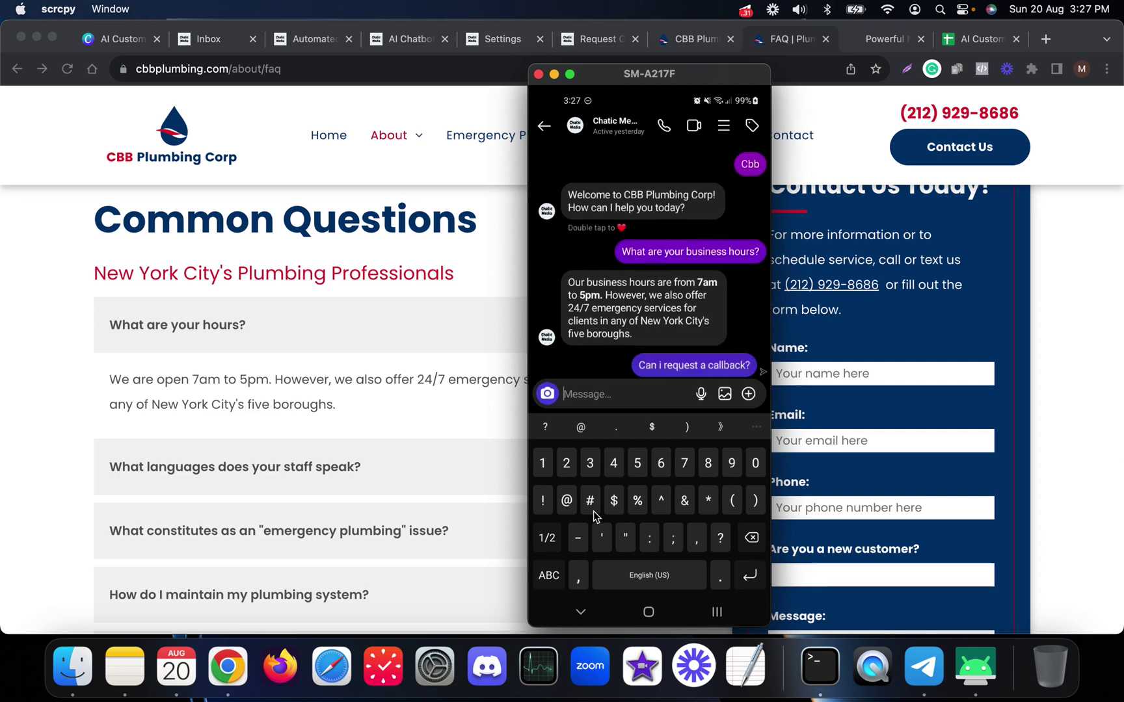
right_click(593, 512)
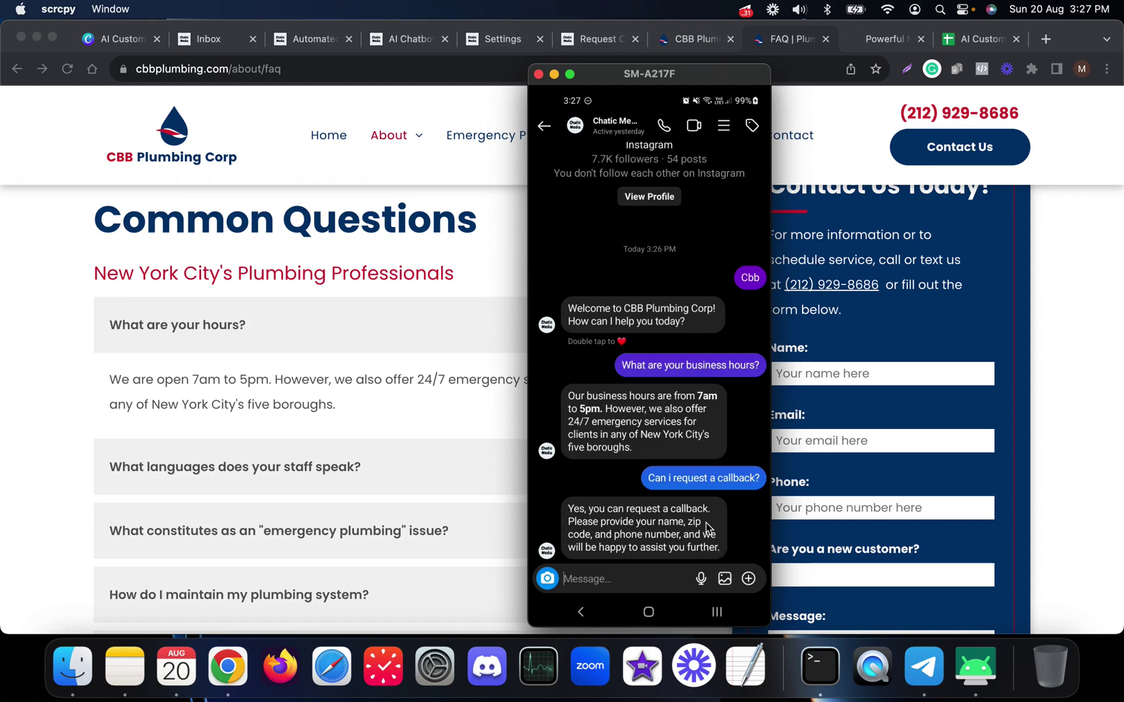
left_click(628, 569)
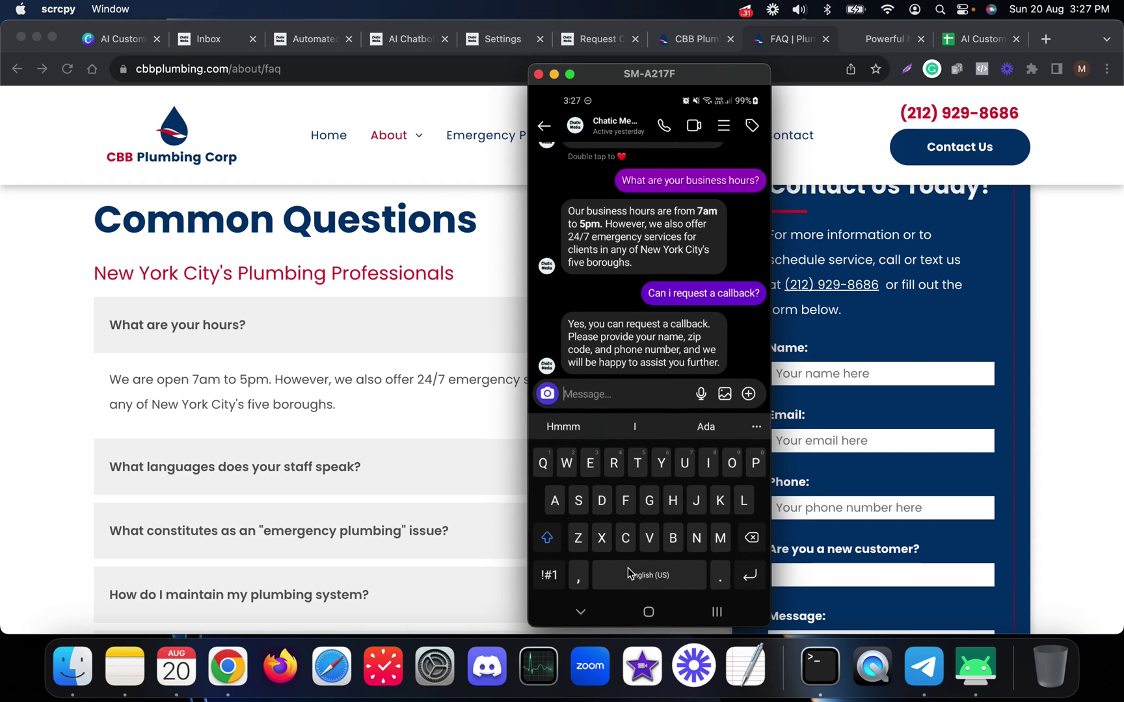
- Reply with the customer's name, phone number and zip code and get the callback confirmation
type("Jus")
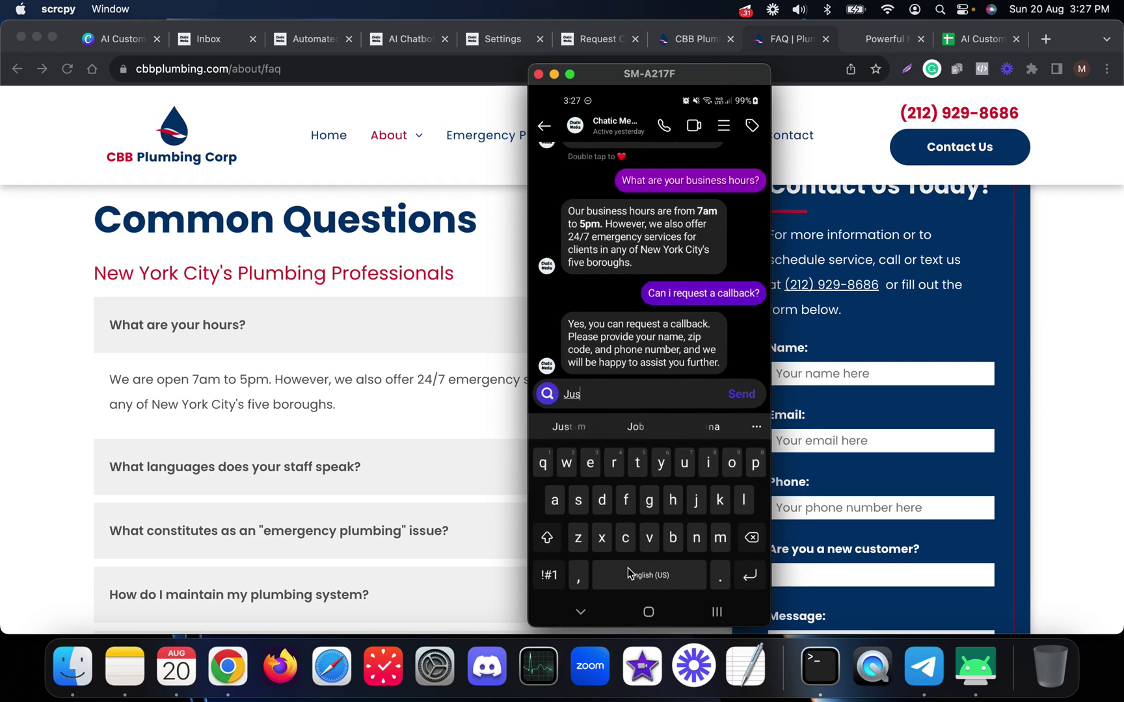
type("tin")
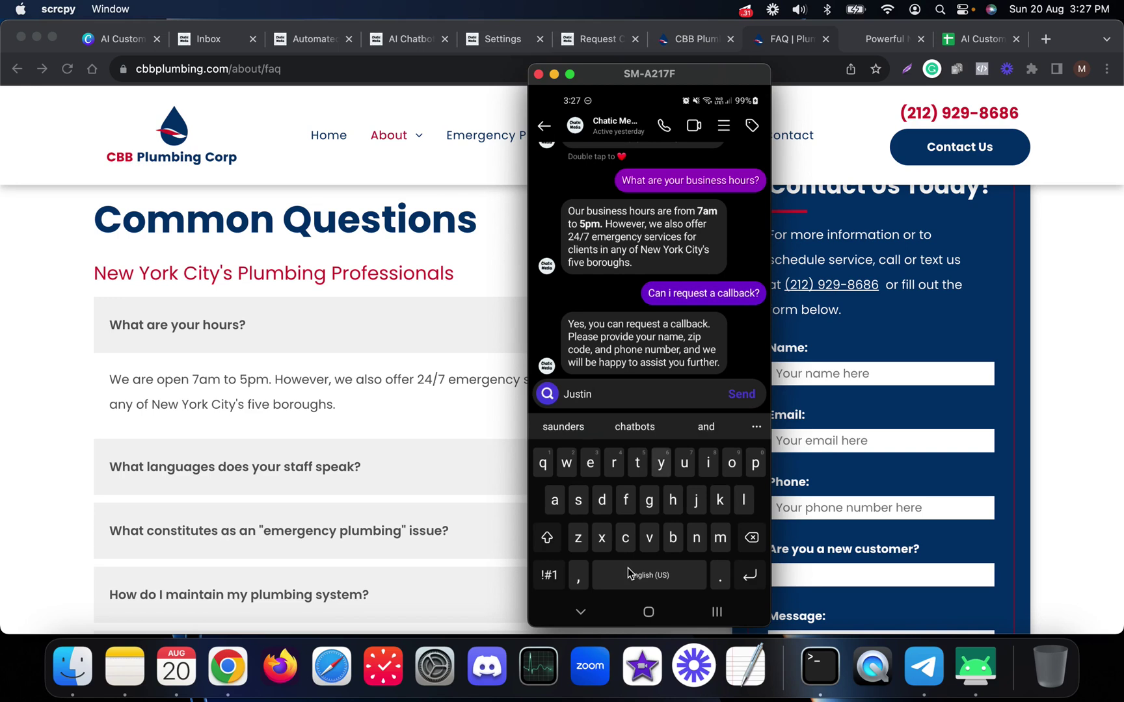
type(" you can reach me")
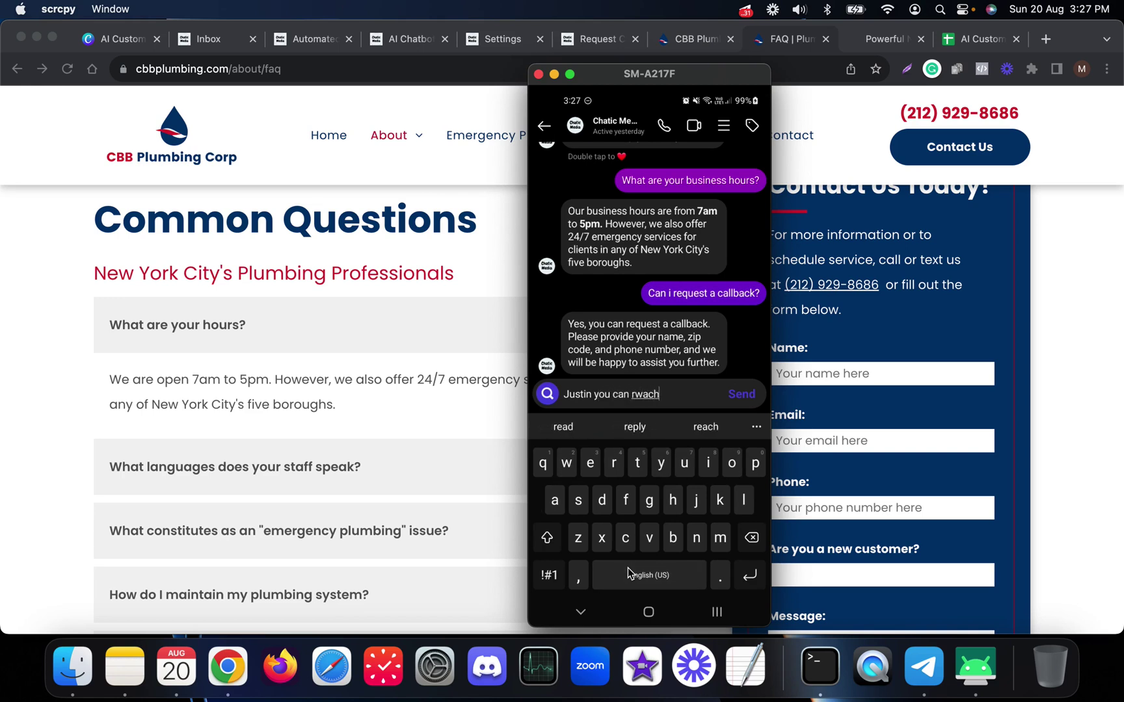
type(" at")
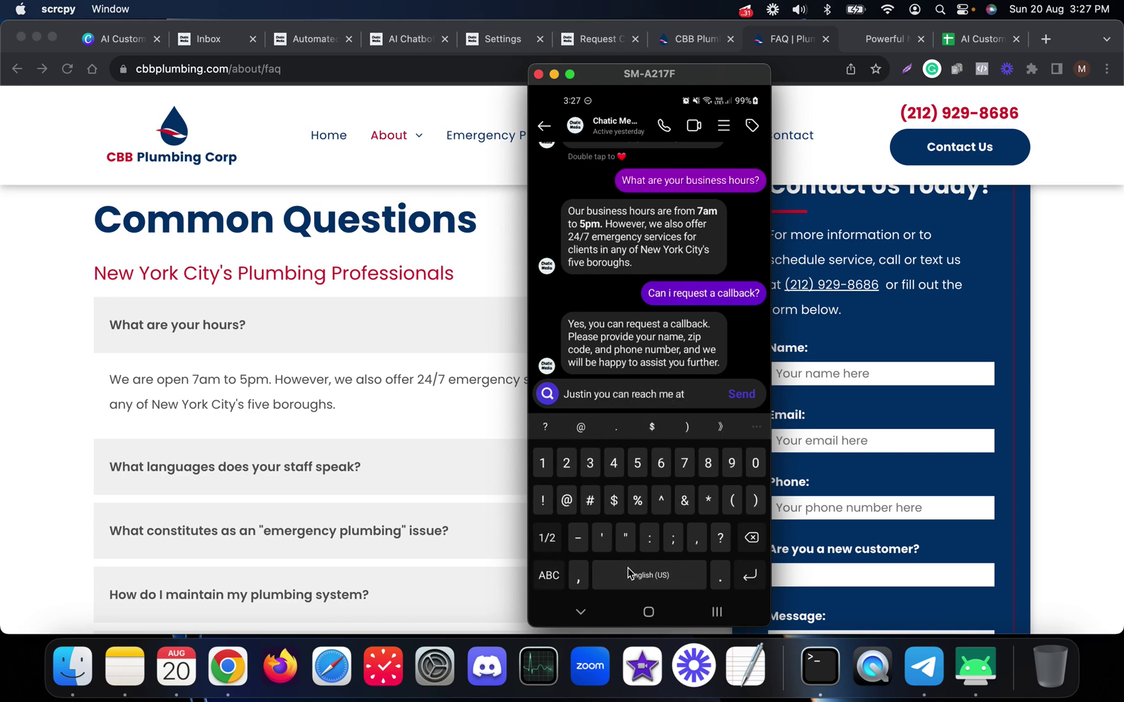
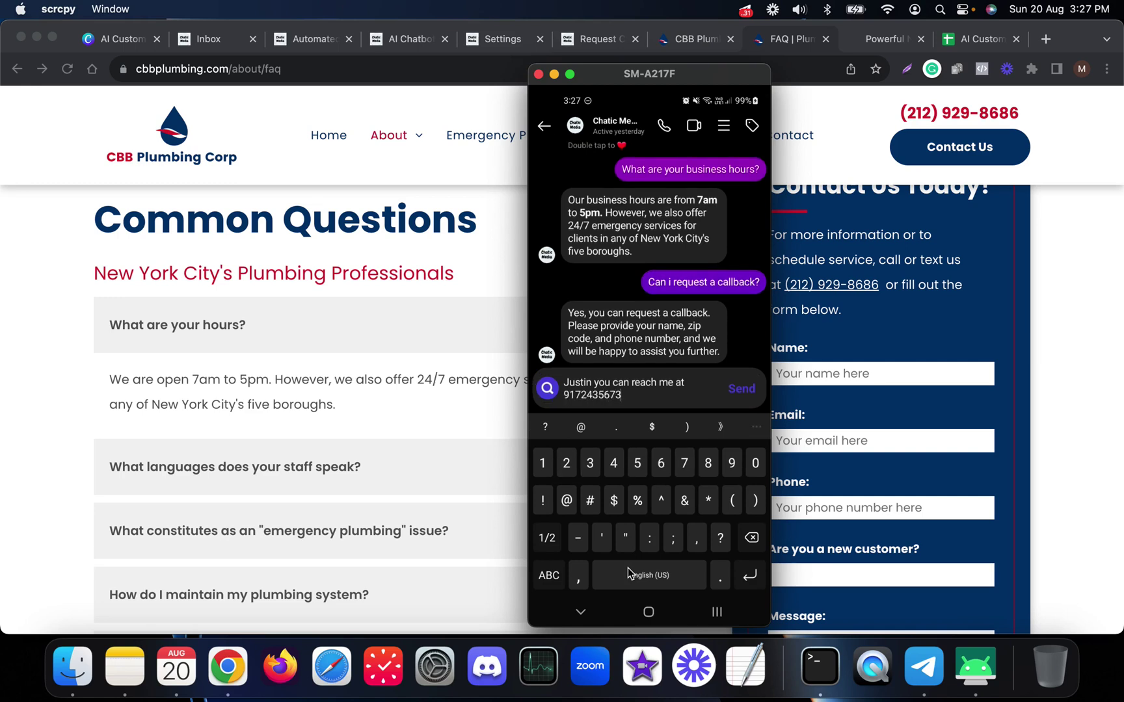
type(" 100")
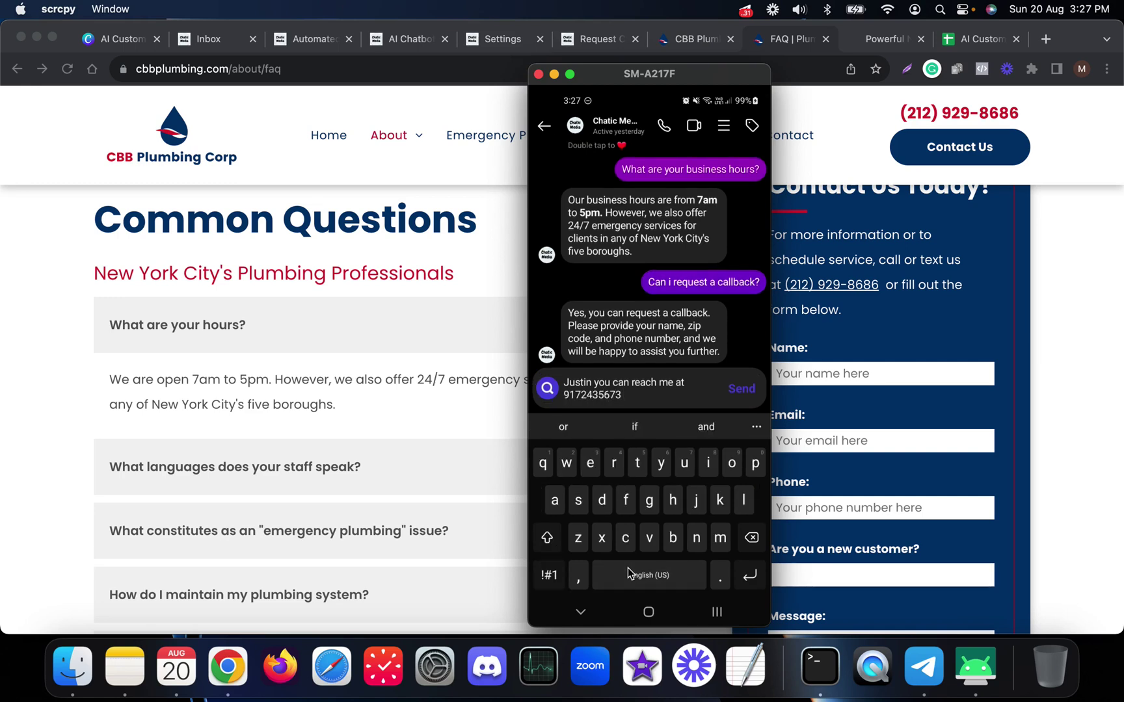
type("21")
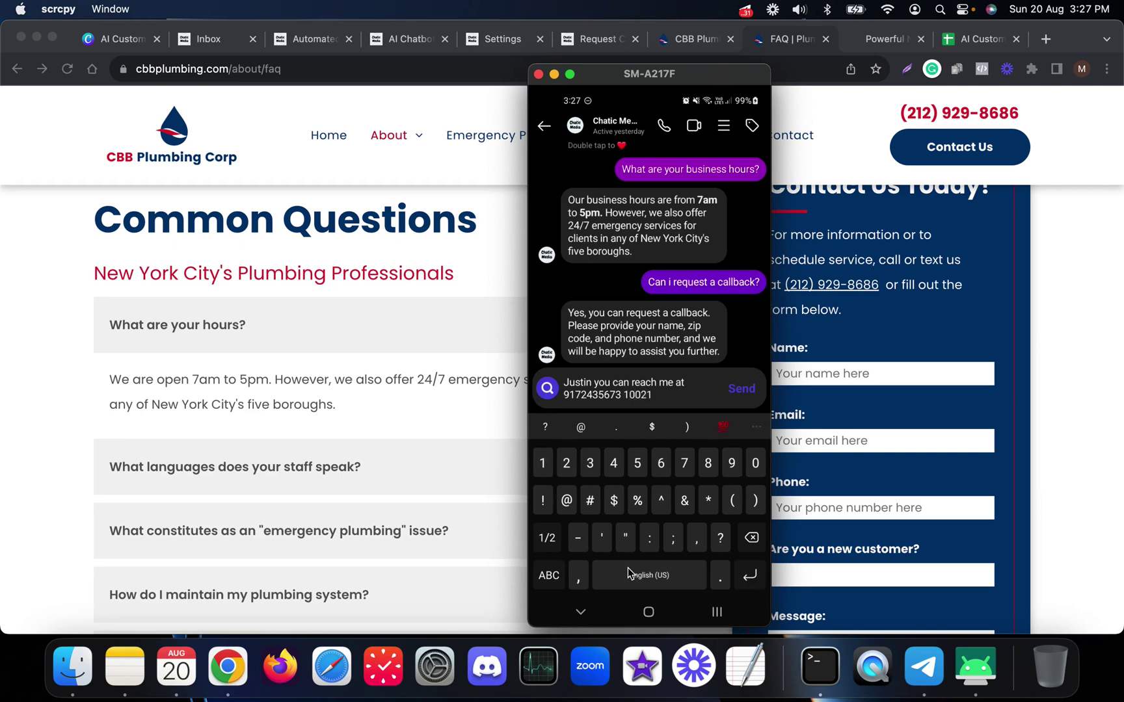
key("Return")
key("Escape")
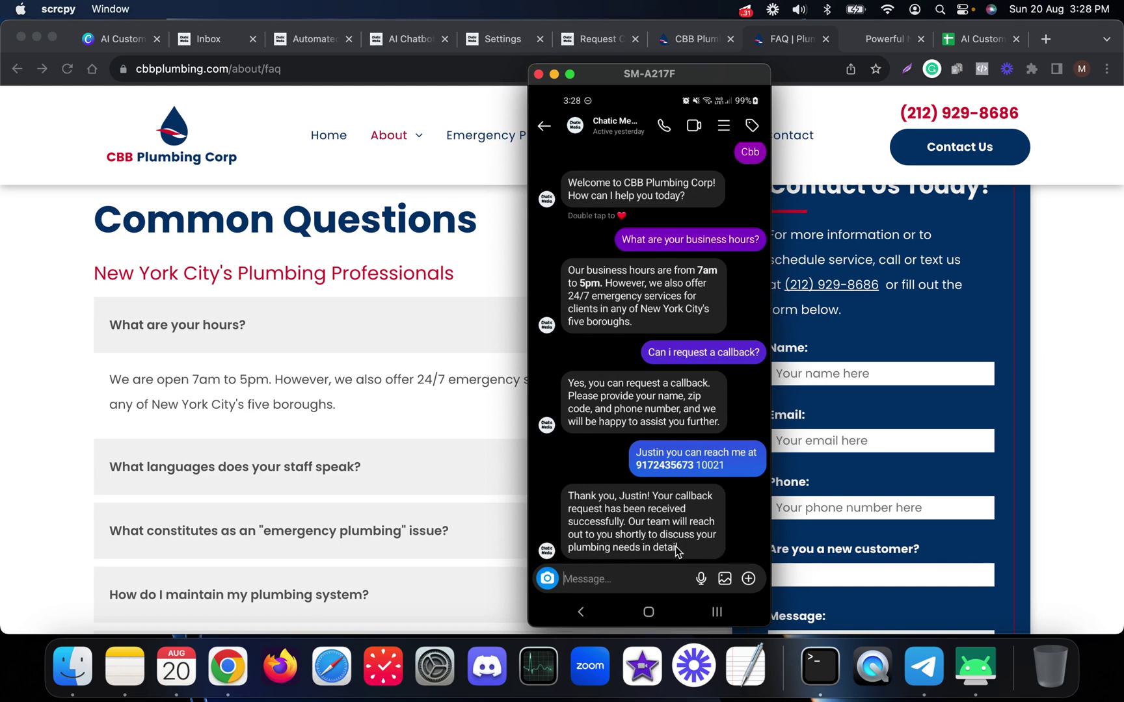
- Review the new callback lead's row, name, phone and zip code on the AI Lead Generation sheet
left_click(1042, 237)
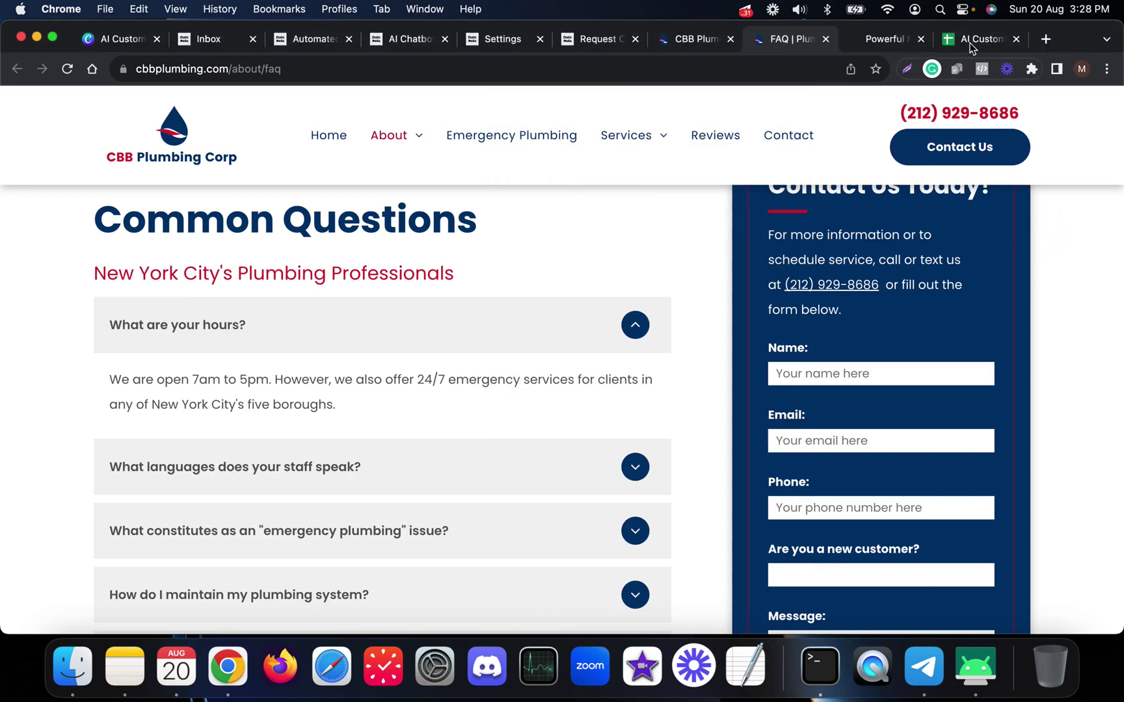
left_click(974, 39)
left_click(310, 336)
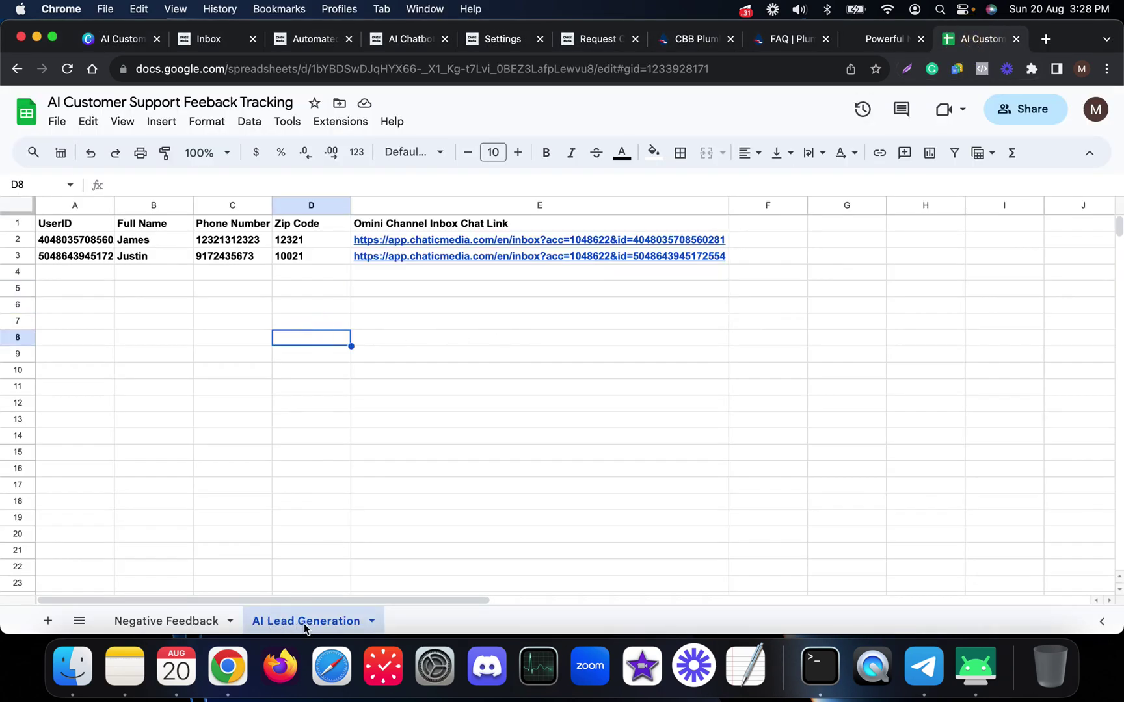
left_click(83, 286)
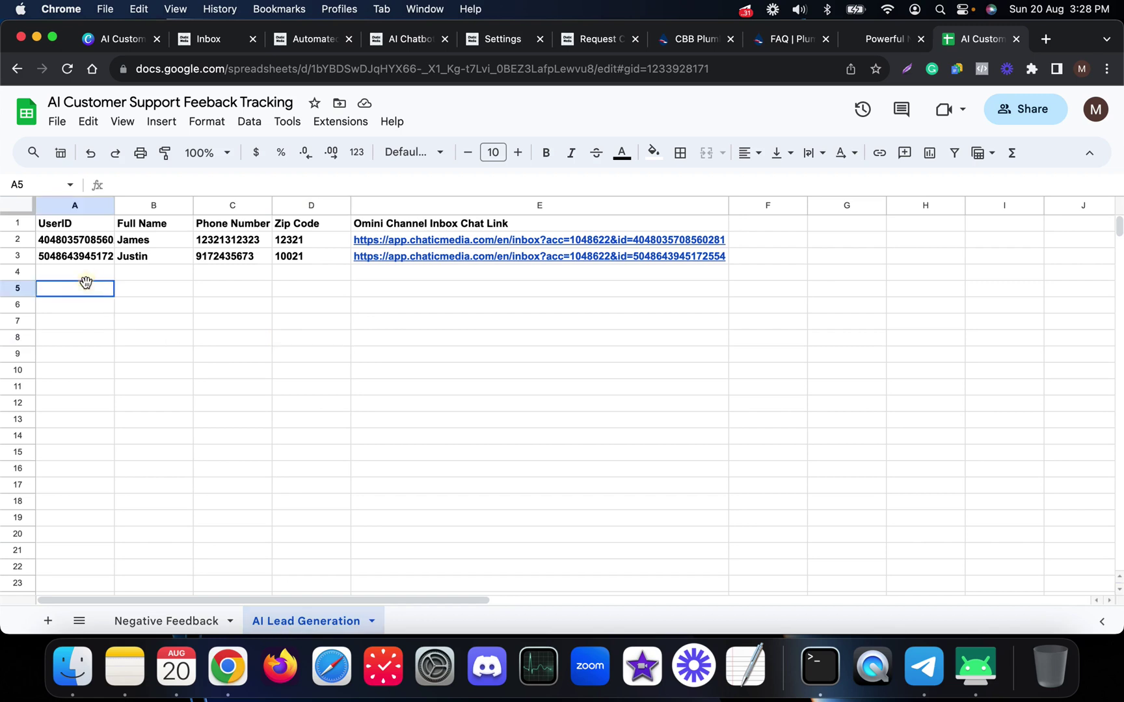
left_click(70, 245)
left_click(146, 259)
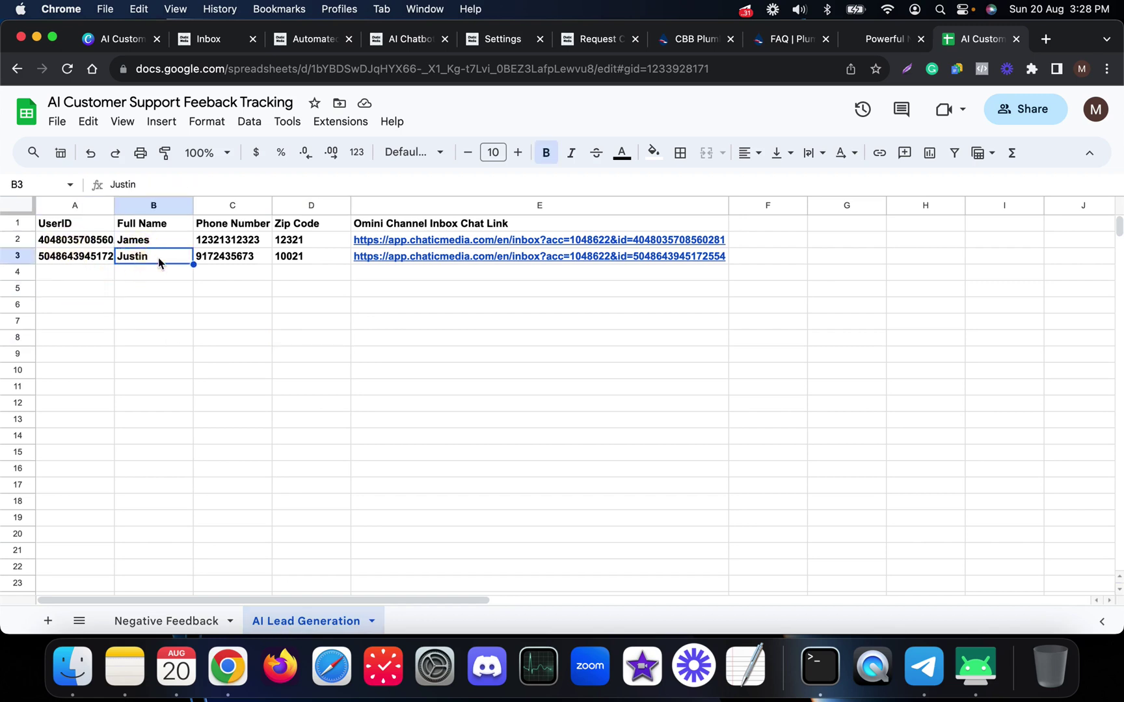
left_click(238, 264)
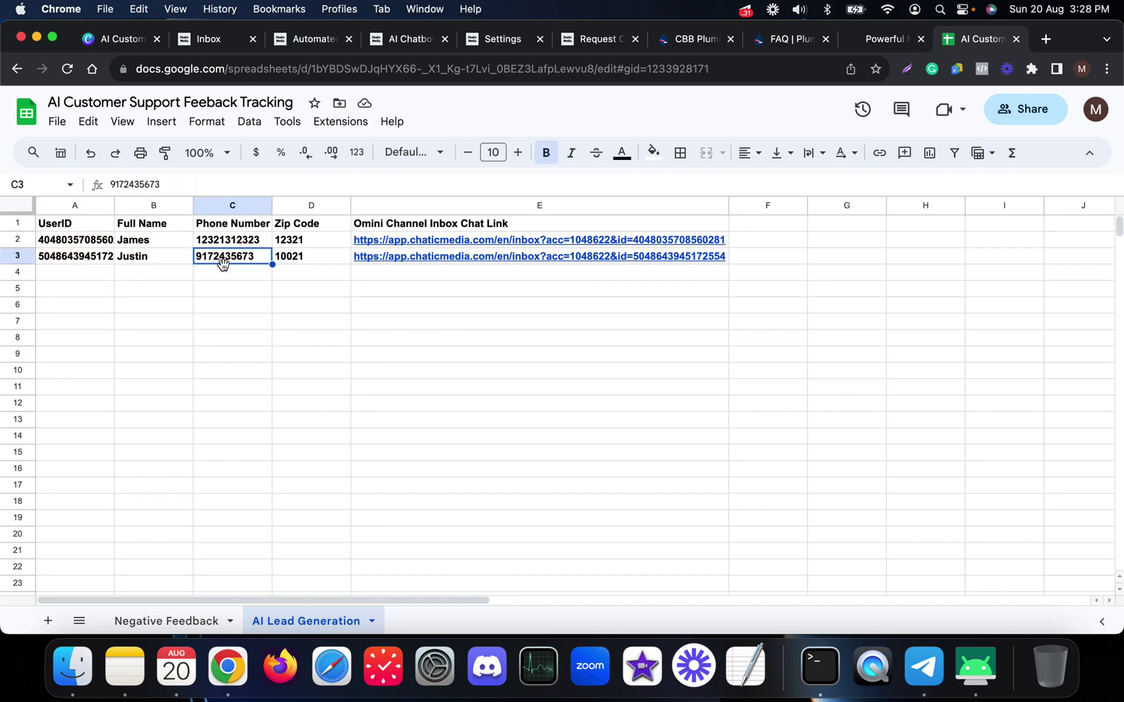
left_click(301, 263)
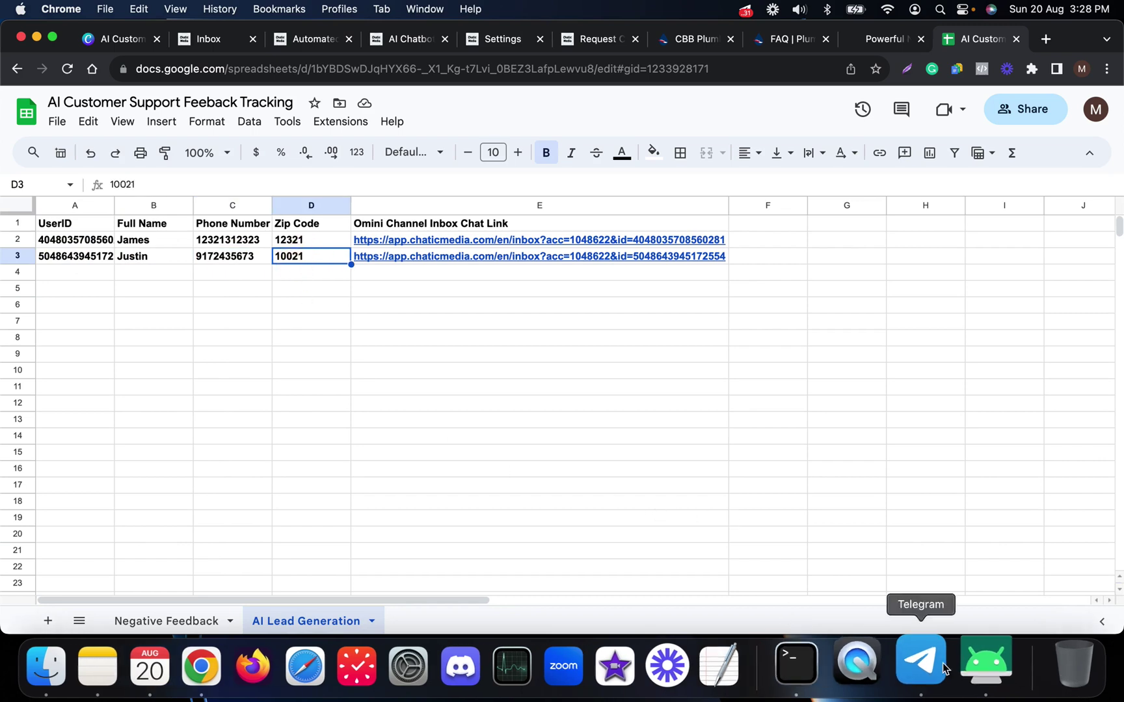
- Compare the lead with the phone chat and bring up the Chatic Media inbox
left_click(976, 665)
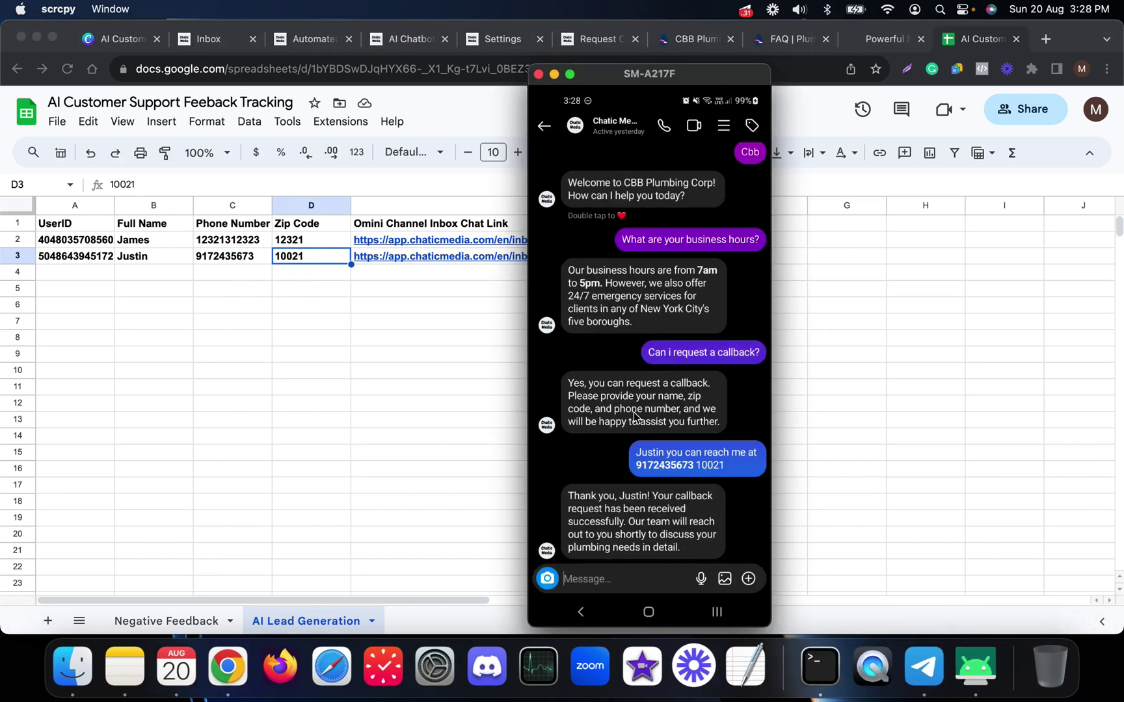
left_click(296, 329)
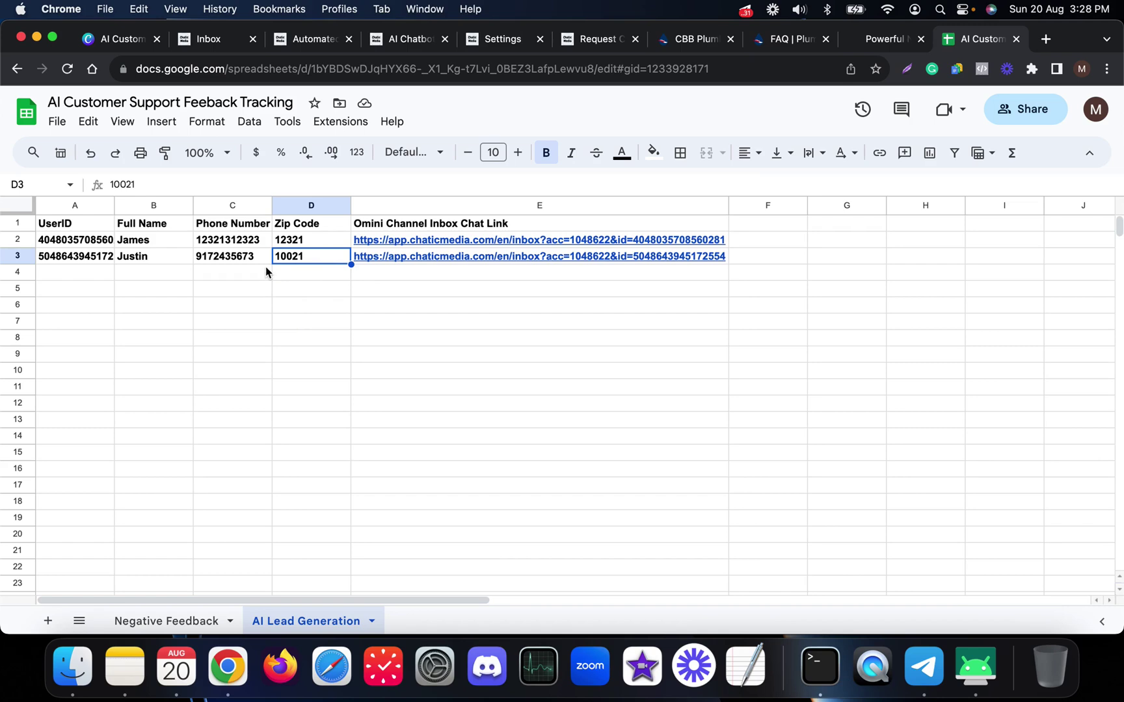
left_click(211, 44)
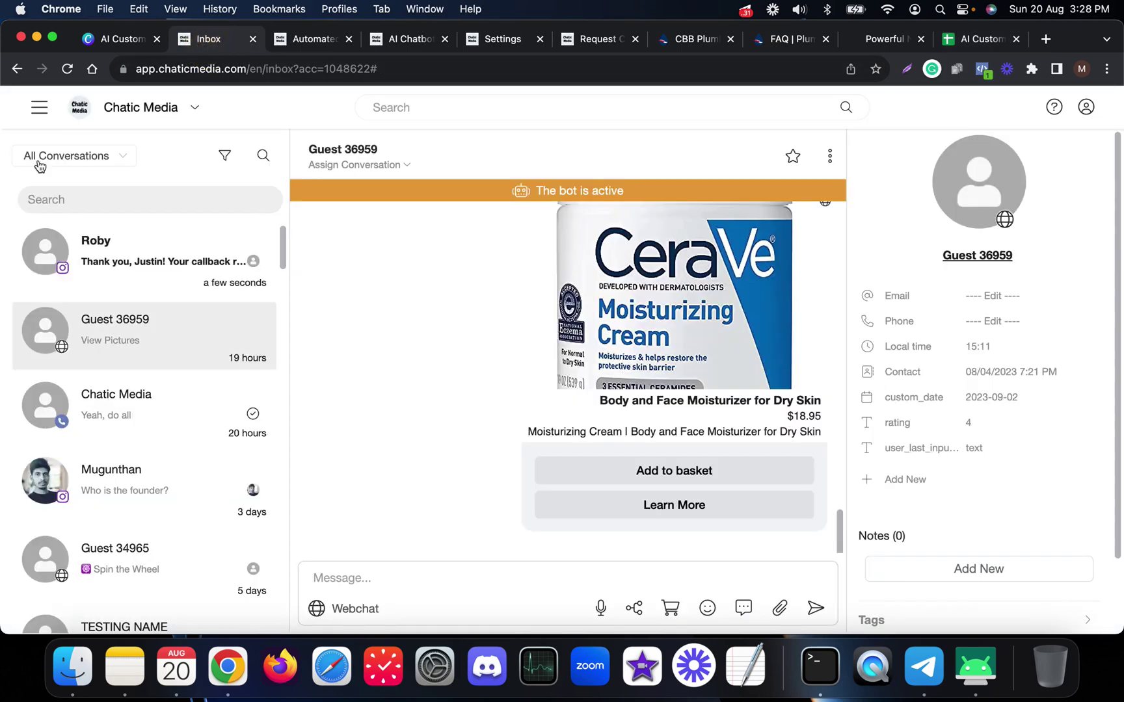
- Open the Instagram callback conversation in the inbox and compare it with the phone's chat
left_click(123, 251)
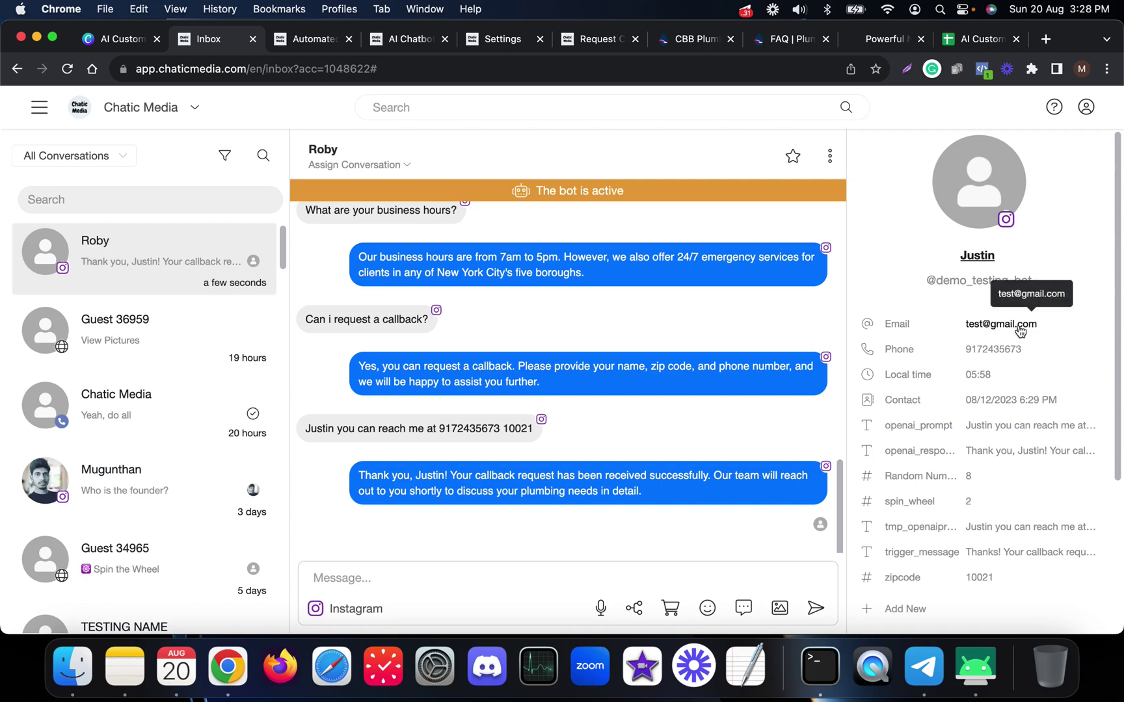
left_click(976, 667)
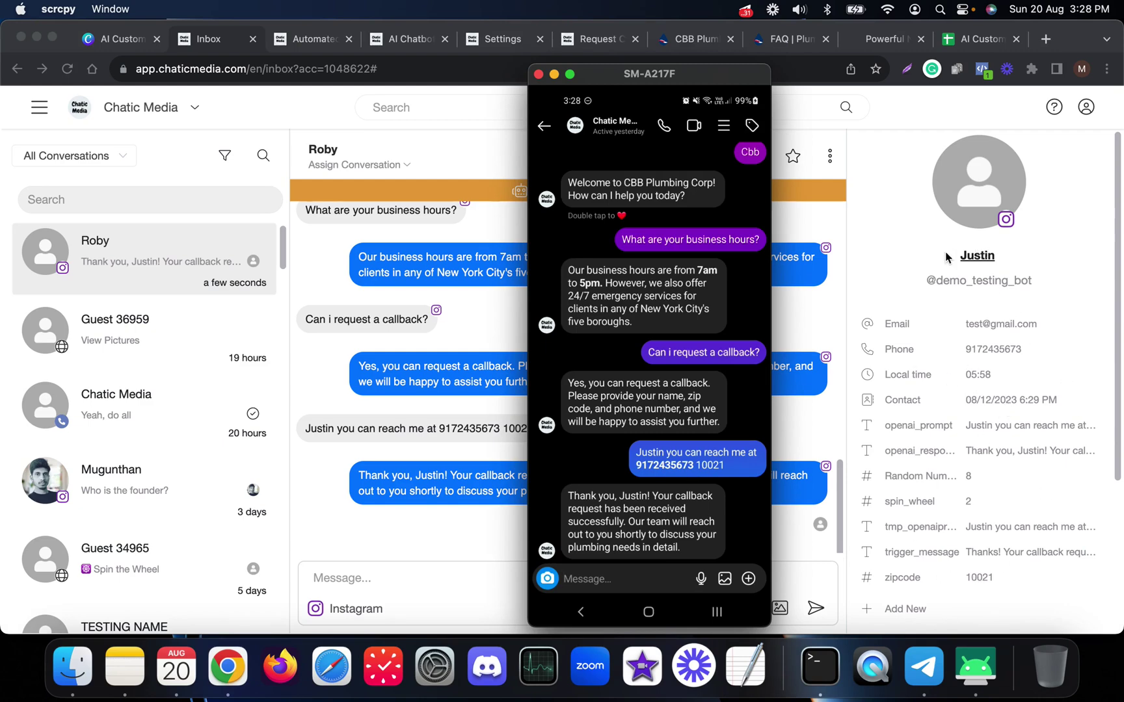
left_click(926, 255)
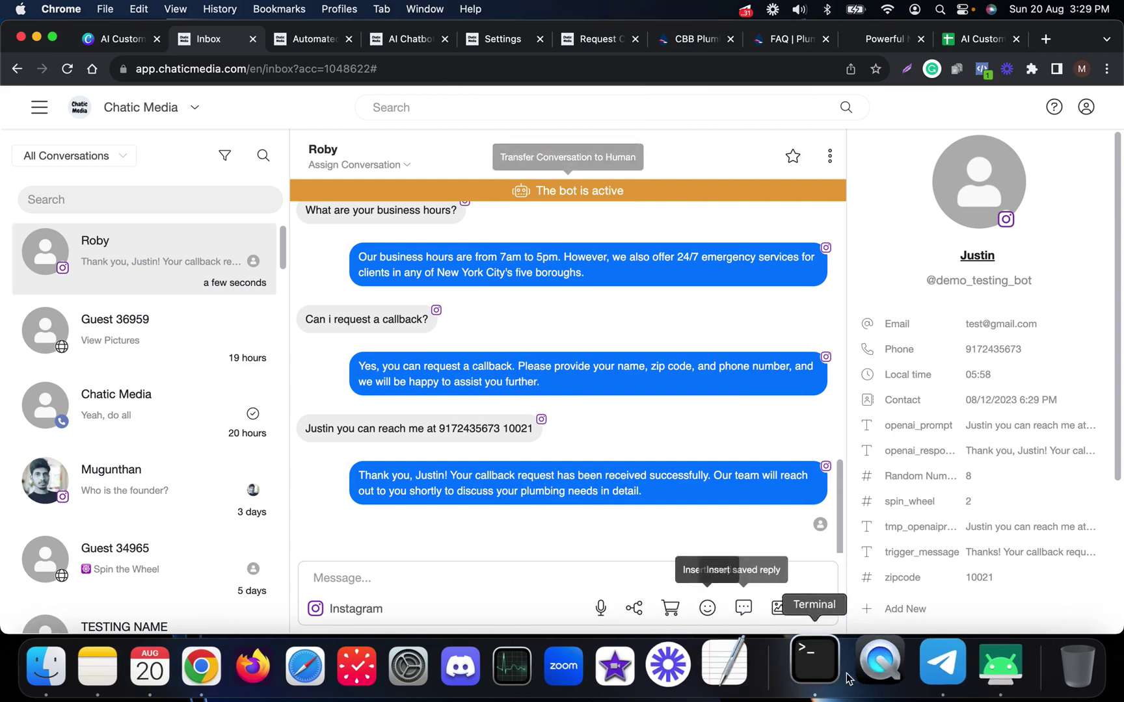
left_click(970, 678)
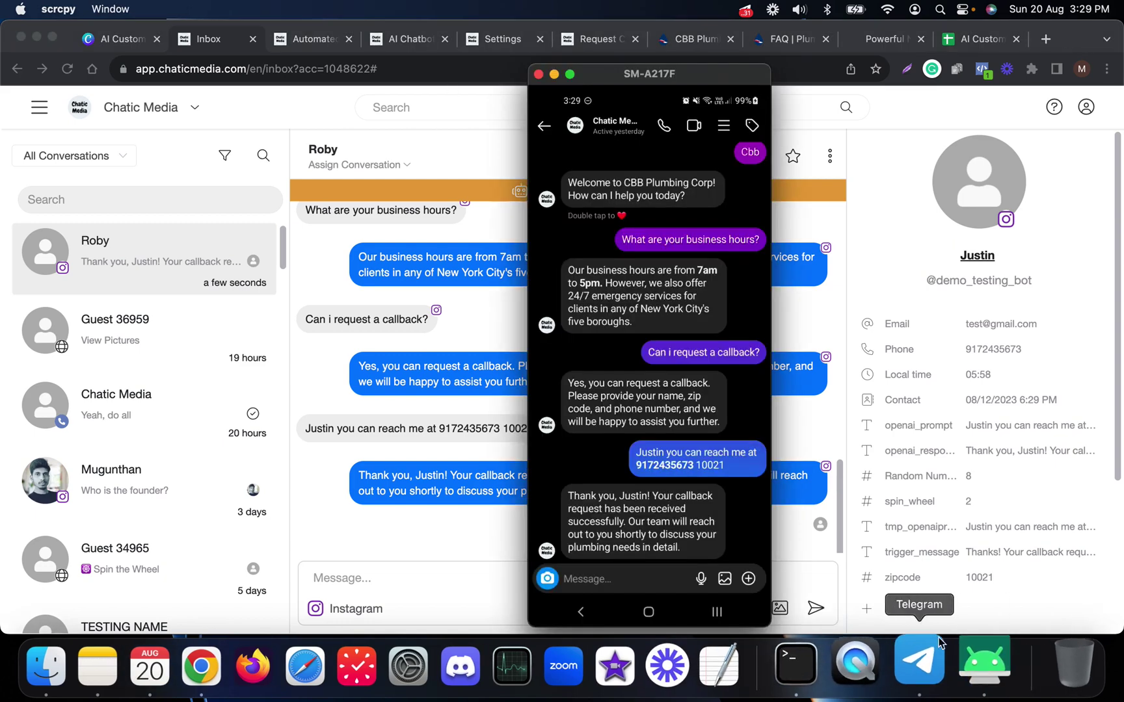
left_click(449, 155)
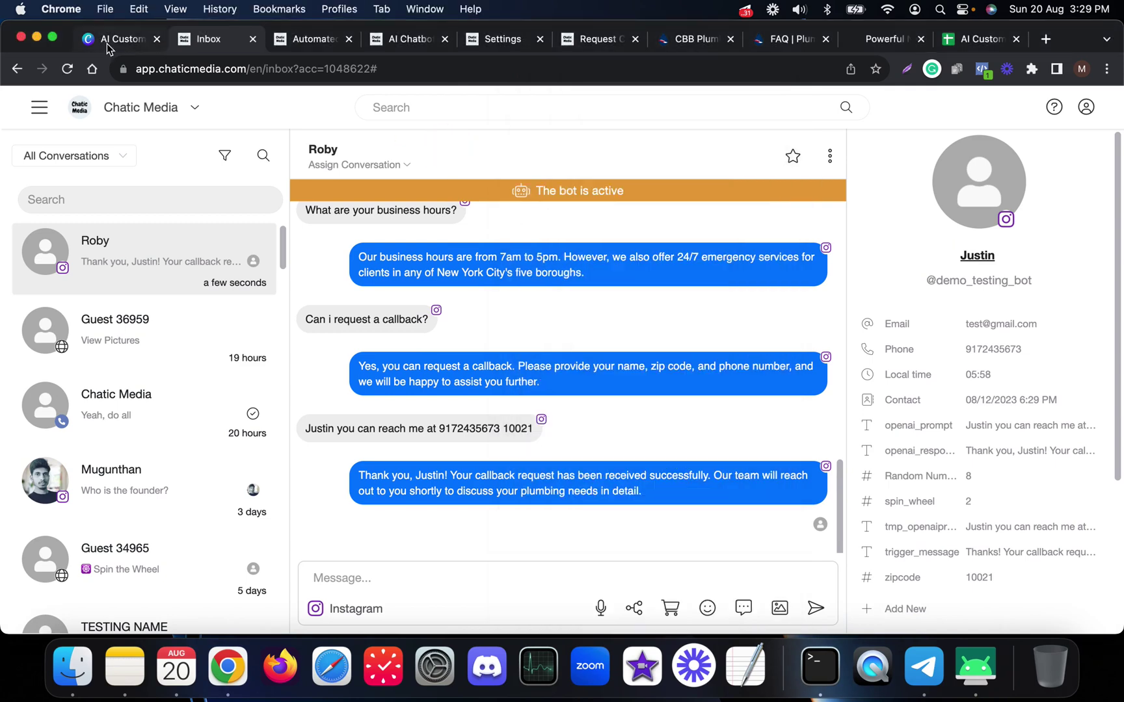
left_click(108, 41)
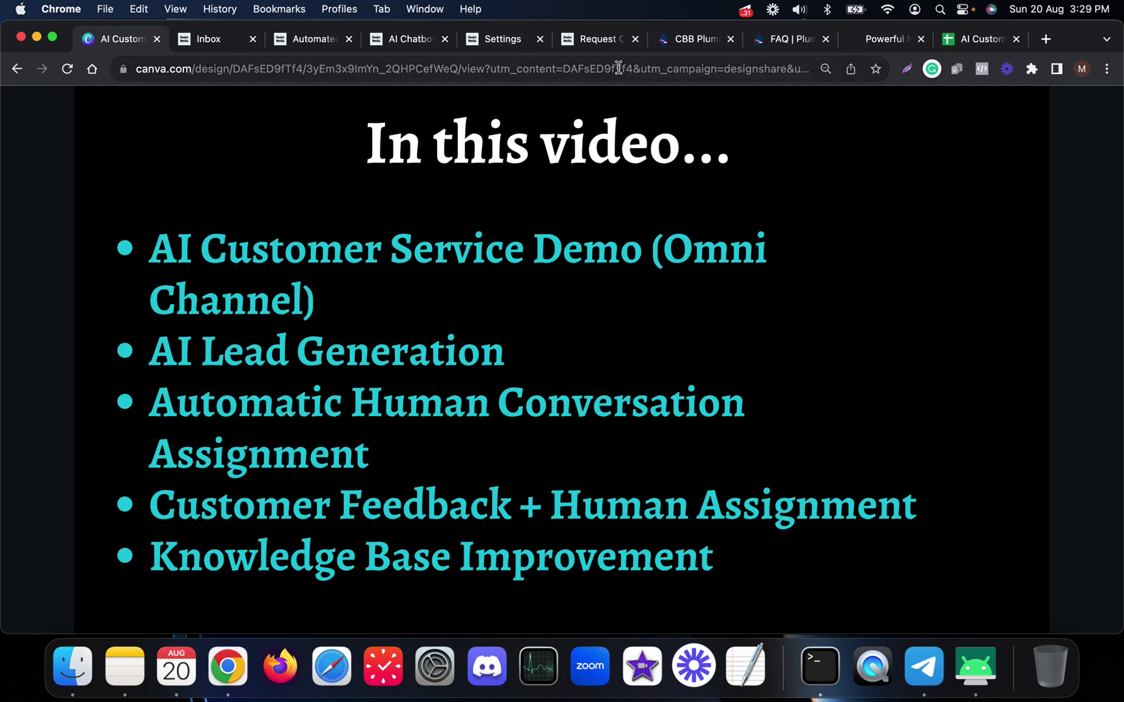
- Browse the CBB Plumbing website and its FAQ page, then bring the phone's Instagram chat forward
left_click(690, 39)
scroll(475, 349, "up", 5)
scroll(475, 350, "up", 5)
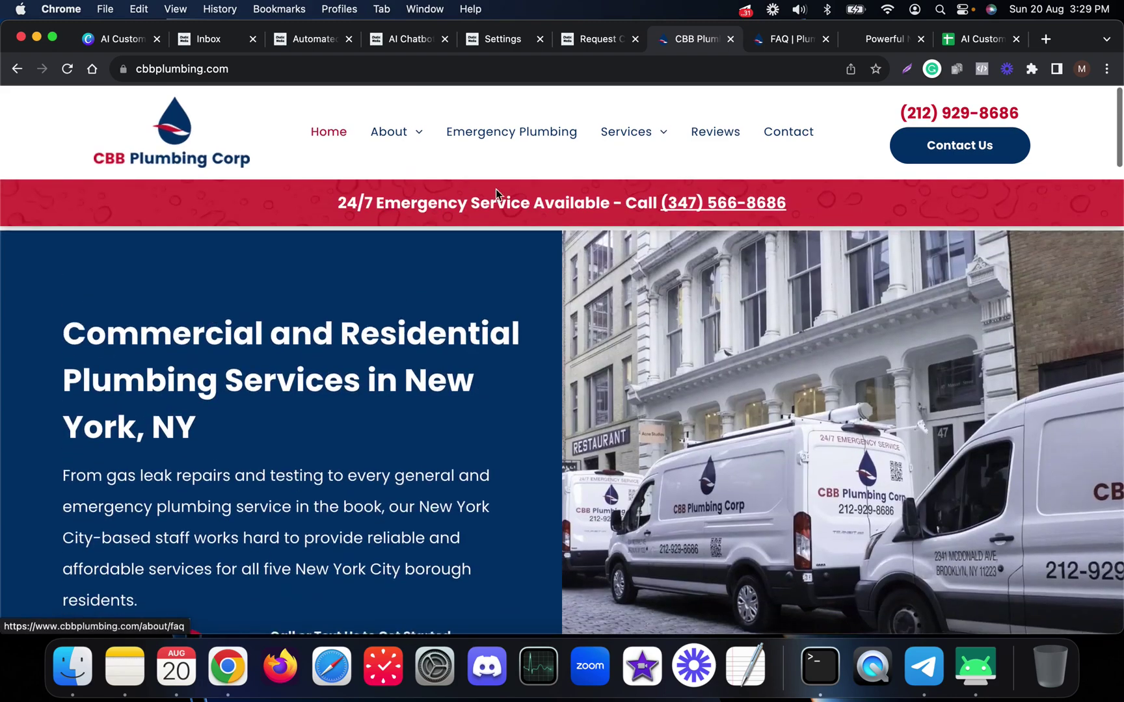
mouse_move(390, 133)
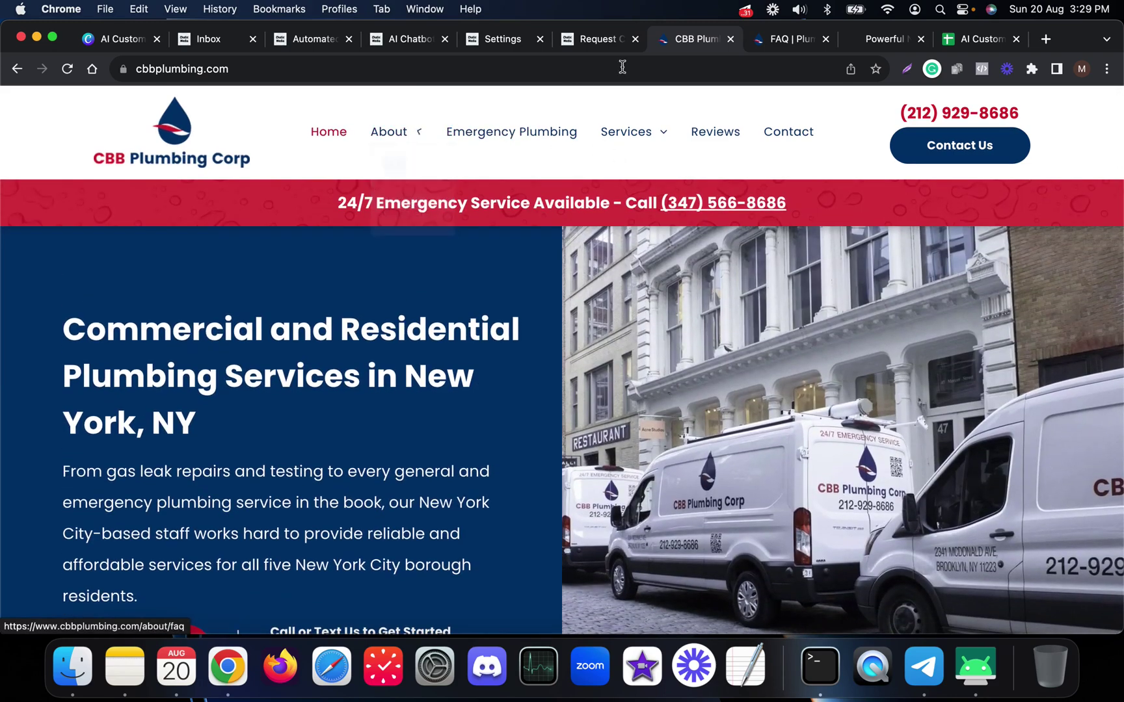
left_click(776, 46)
scroll(352, 479, "down", 4)
scroll(351, 479, "down", 15)
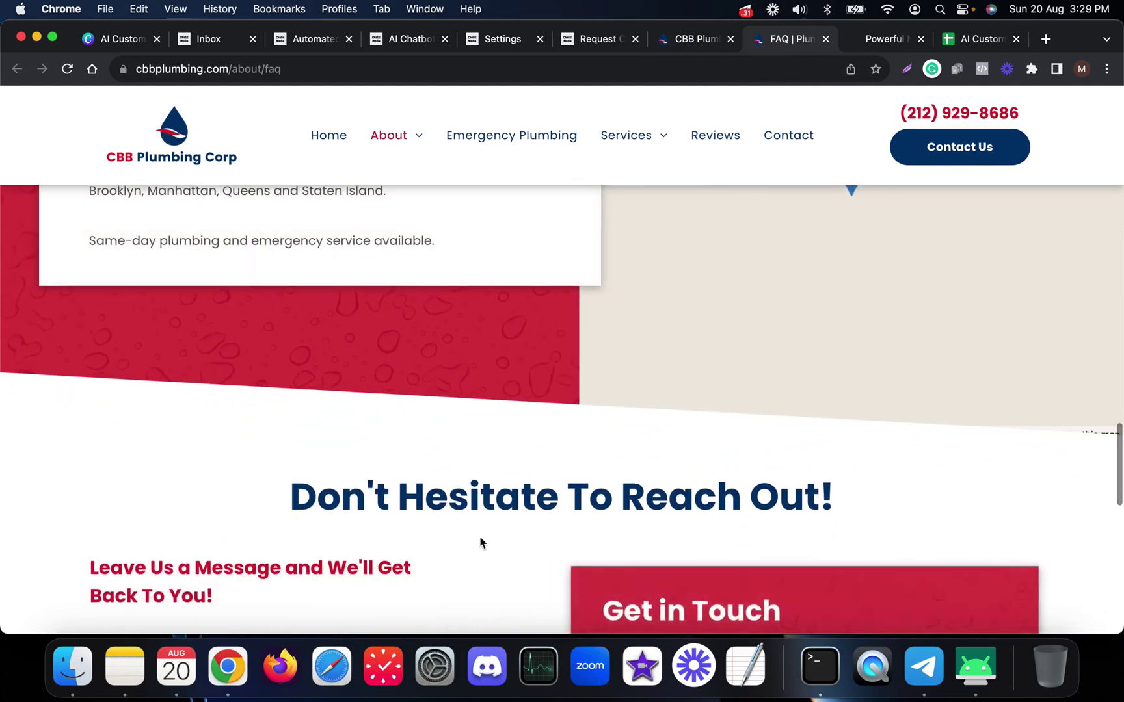
scroll(426, 508, "up", 8)
scroll(433, 468, "up", 5)
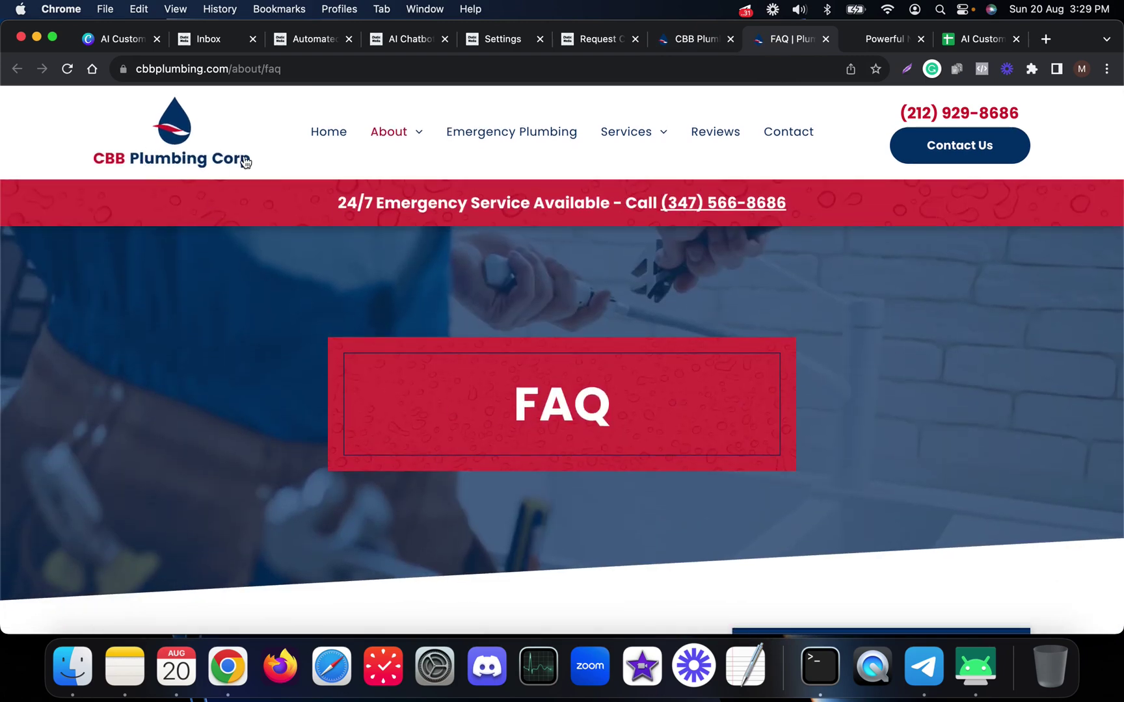
left_click(976, 676)
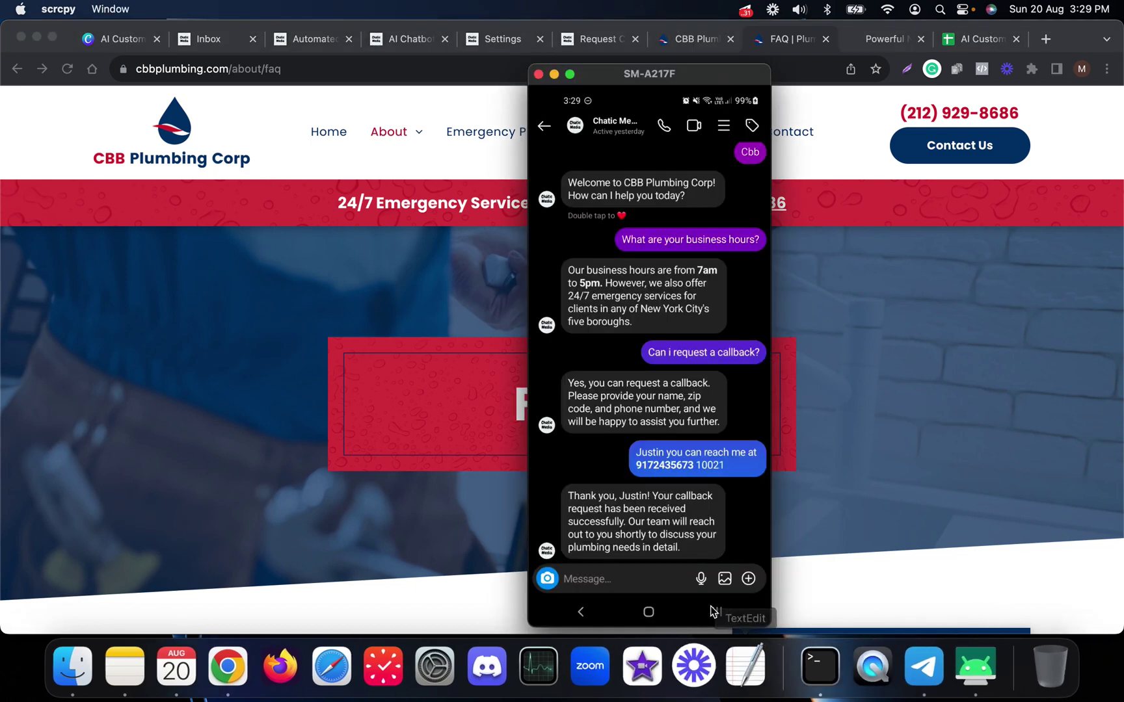
- Ask the bot who the founder of this company is and receive the human-agent handoff reply
type("Who isbthe the")
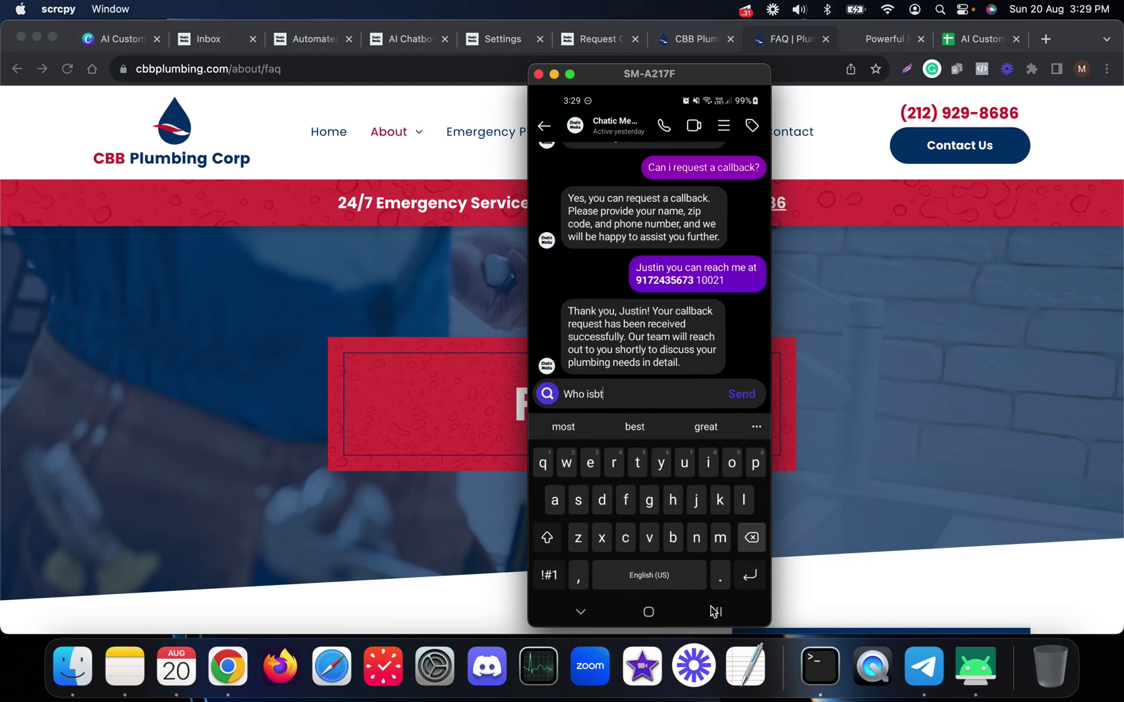
key("BackSpace")
key("BackSpace")
key("BackSpace")
type("the dounder of this company")
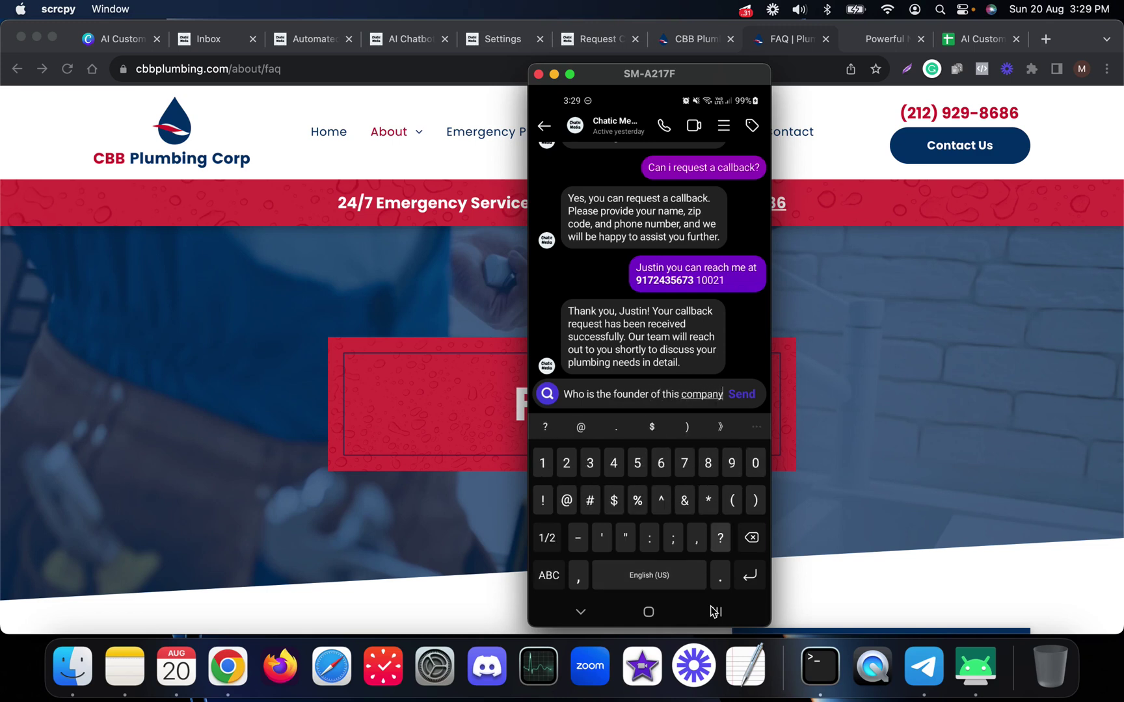
type("?")
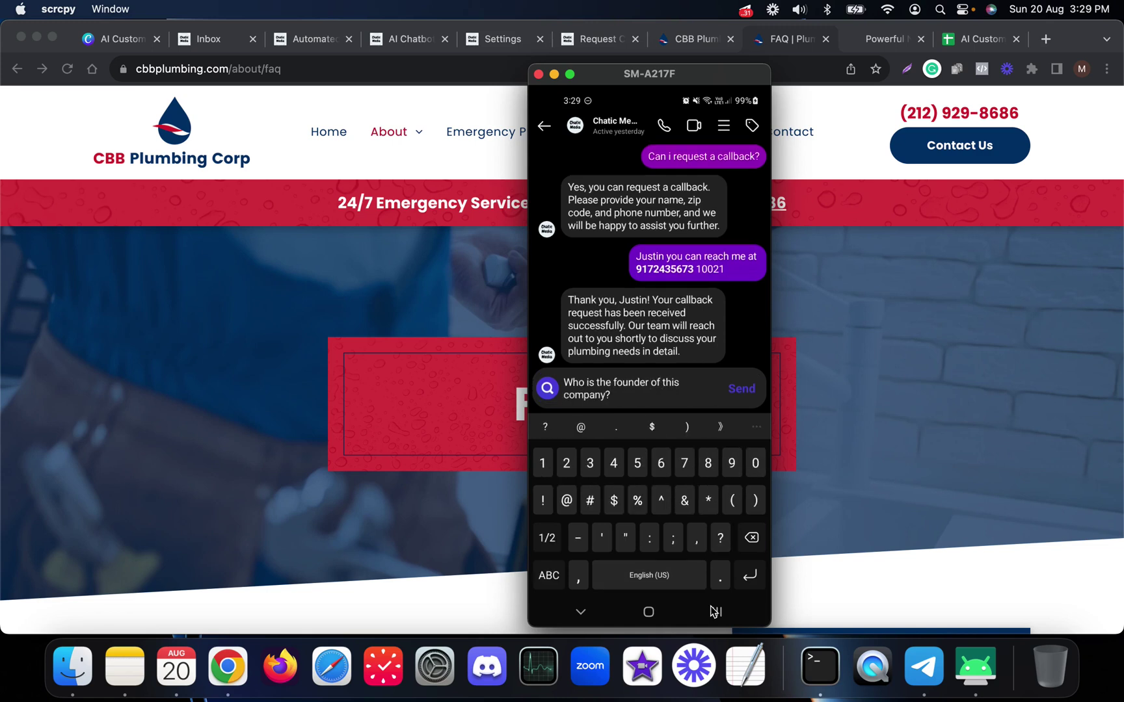
key("Return")
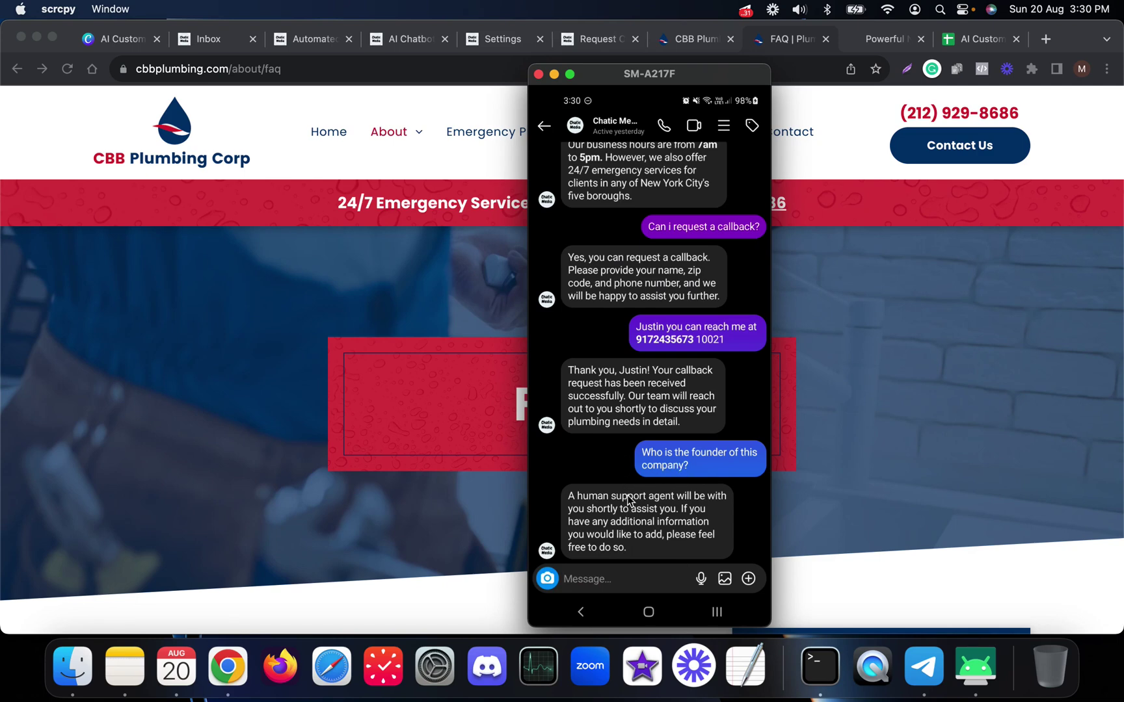
left_click(869, 359)
left_click(200, 36)
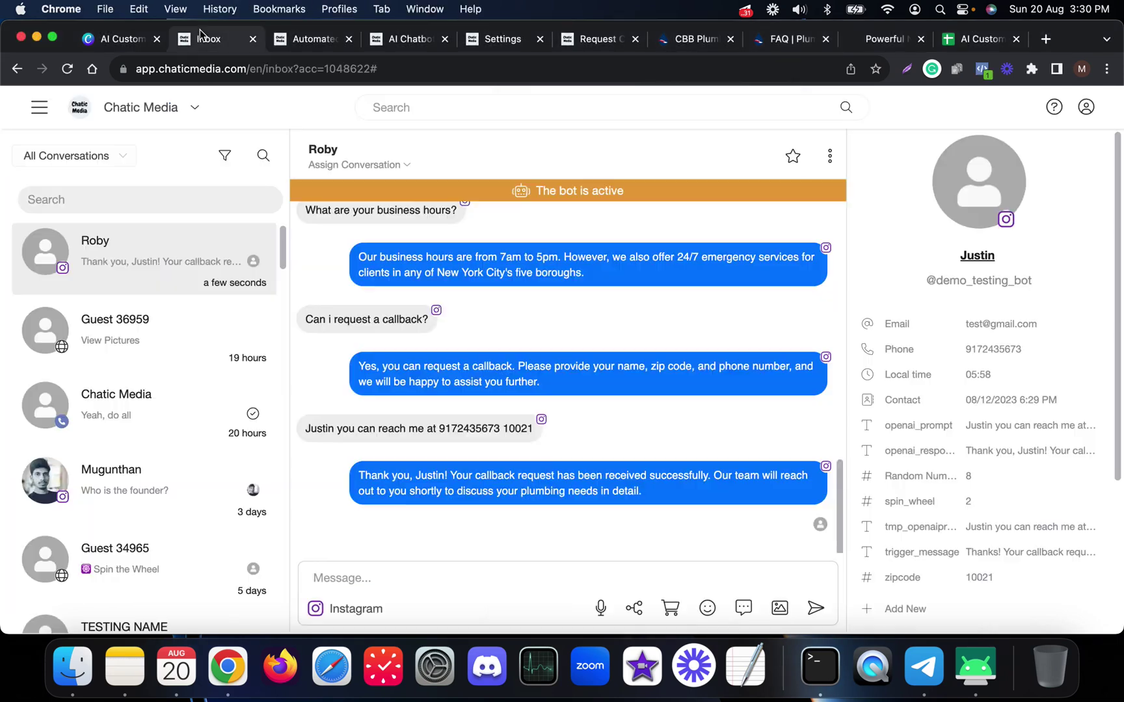
- Reload the inbox, show executed actions and check the note assigning the conversation to an agent
left_click(67, 68)
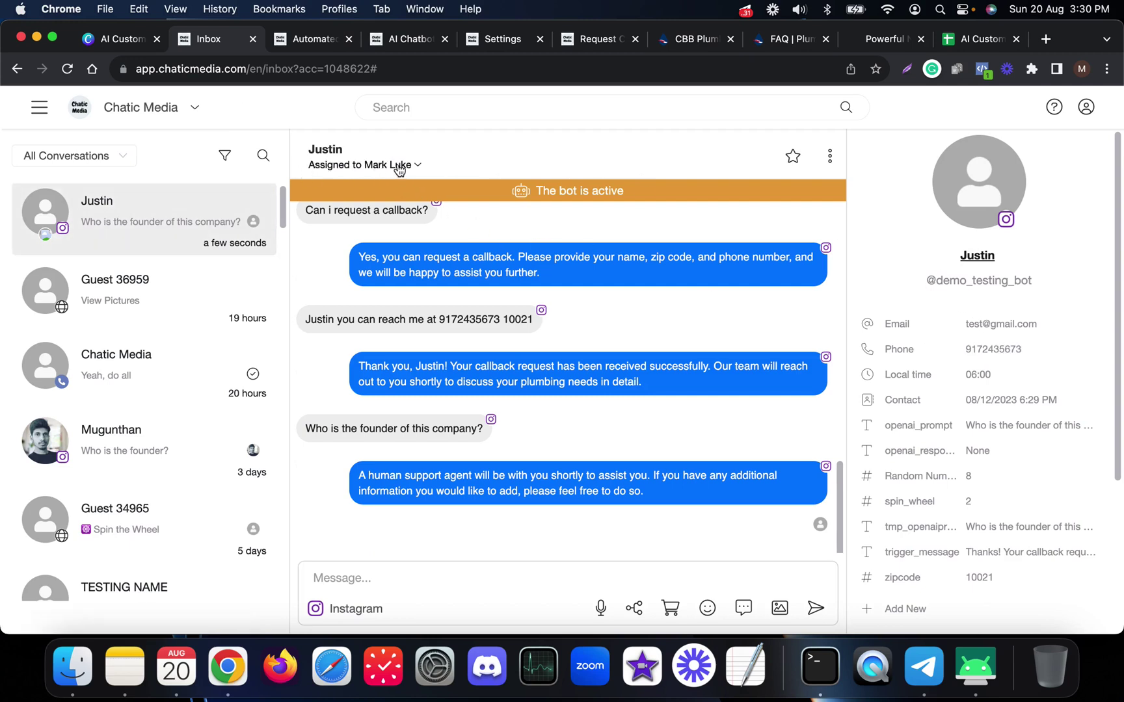
scroll(953, 521, "down", 5)
left_click(941, 614)
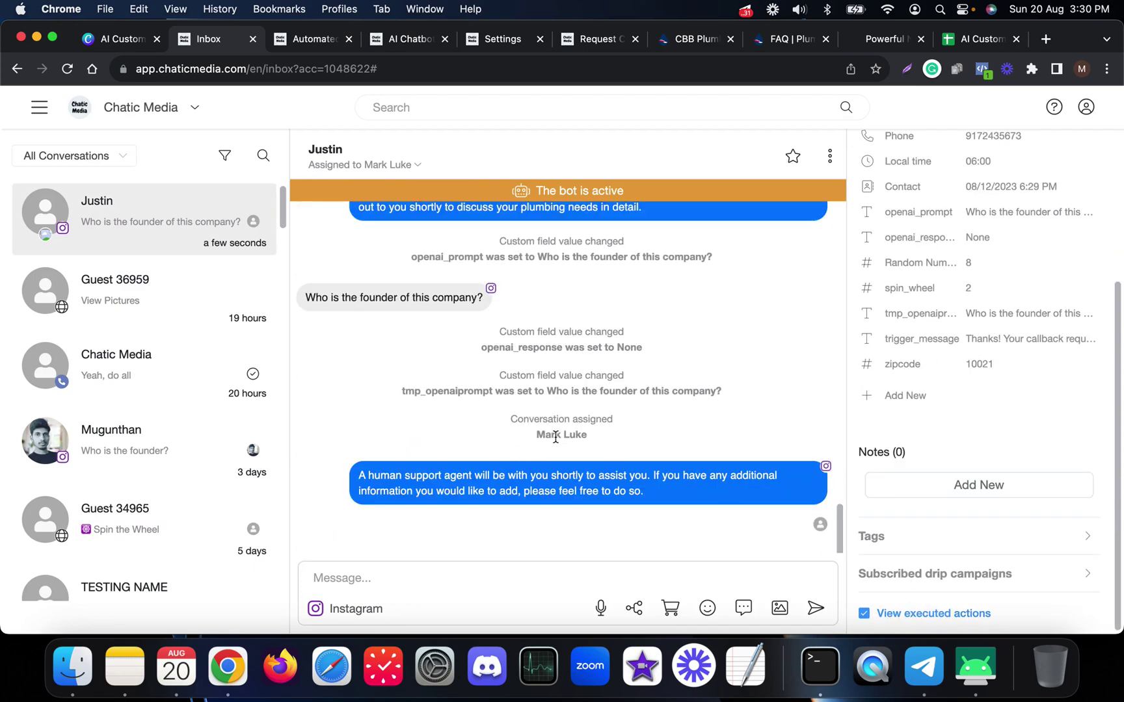
mouse_move(511, 422)
left_mouse_down()
mouse_move(627, 426)
mouse_move(632, 439)
mouse_move(501, 436)
left_mouse_up()
left_click(598, 440)
left_click(342, 585)
scroll(552, 441, "up", 3)
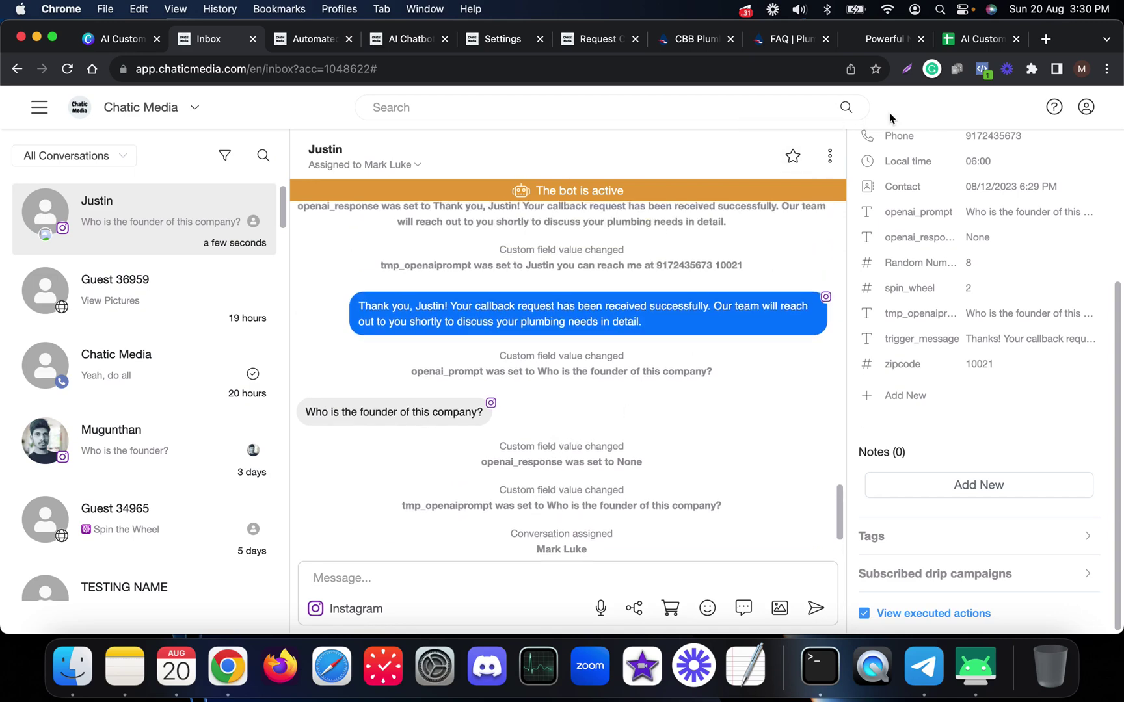
left_click(969, 40)
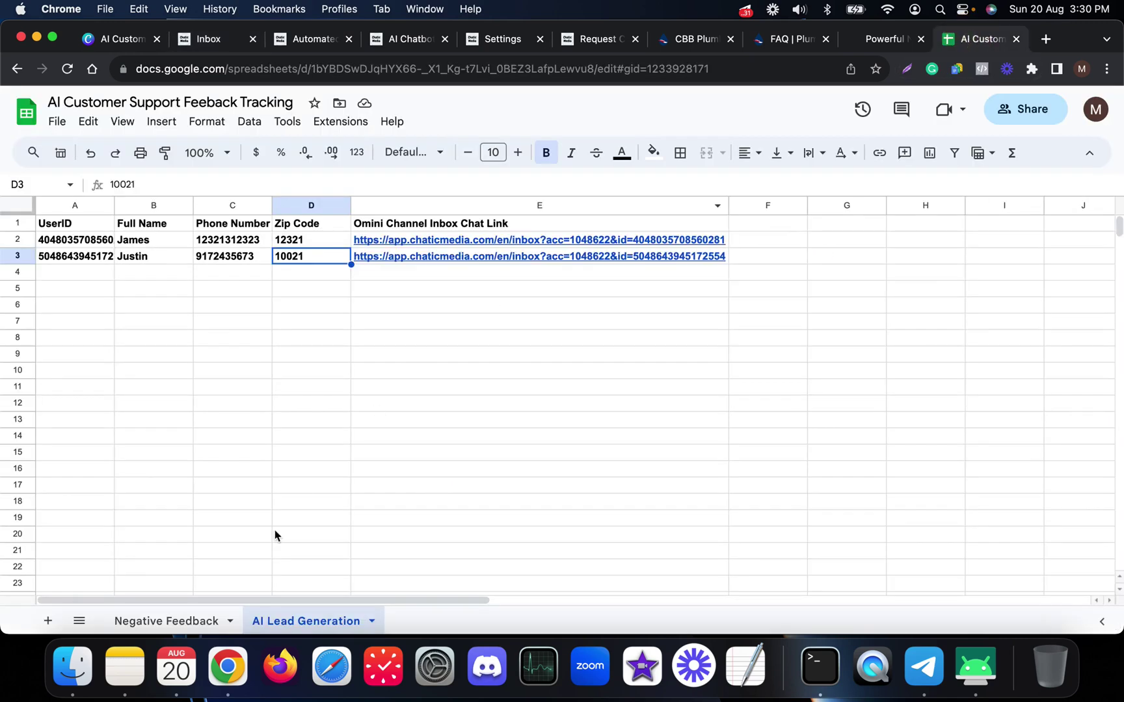
- Open the Negative Feedback sheet and check row 2's user ID and customer name against the phone chat
left_click(162, 621)
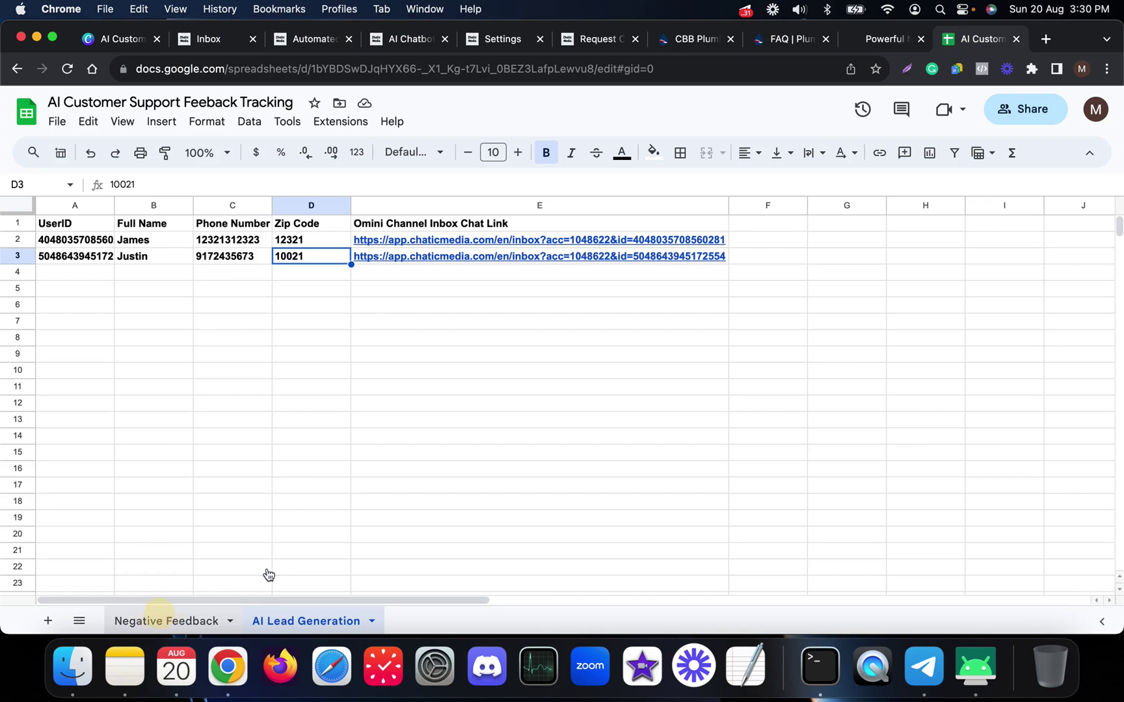
left_click(298, 425)
left_click(57, 244)
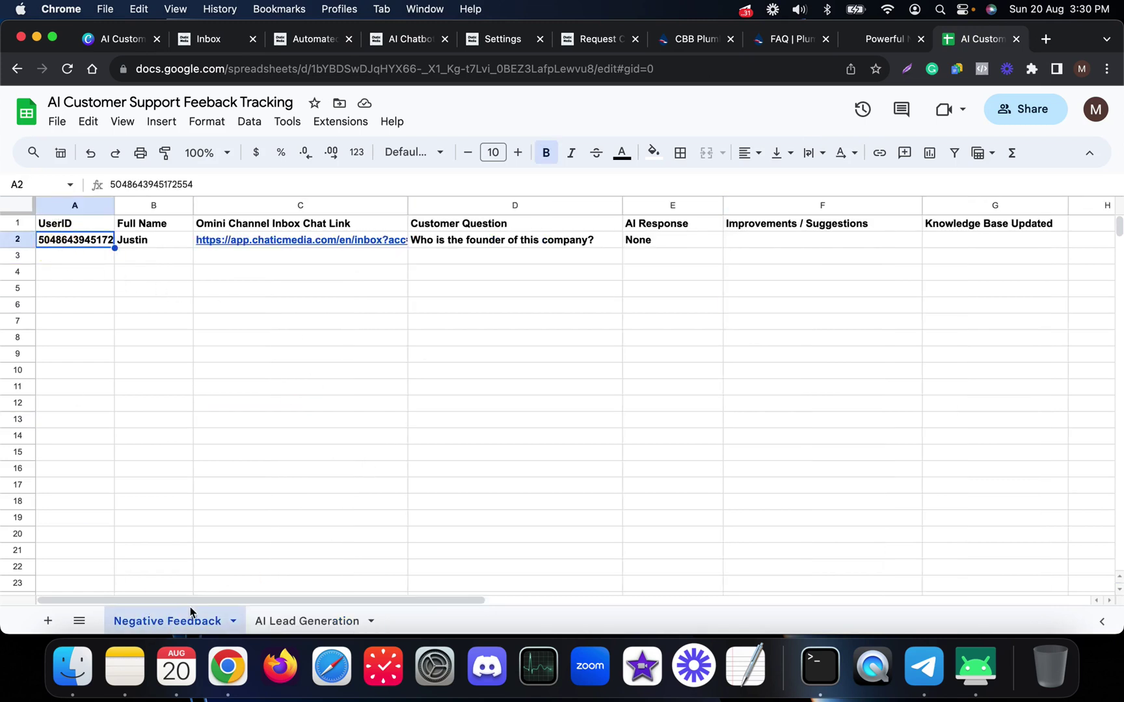
left_click(186, 286)
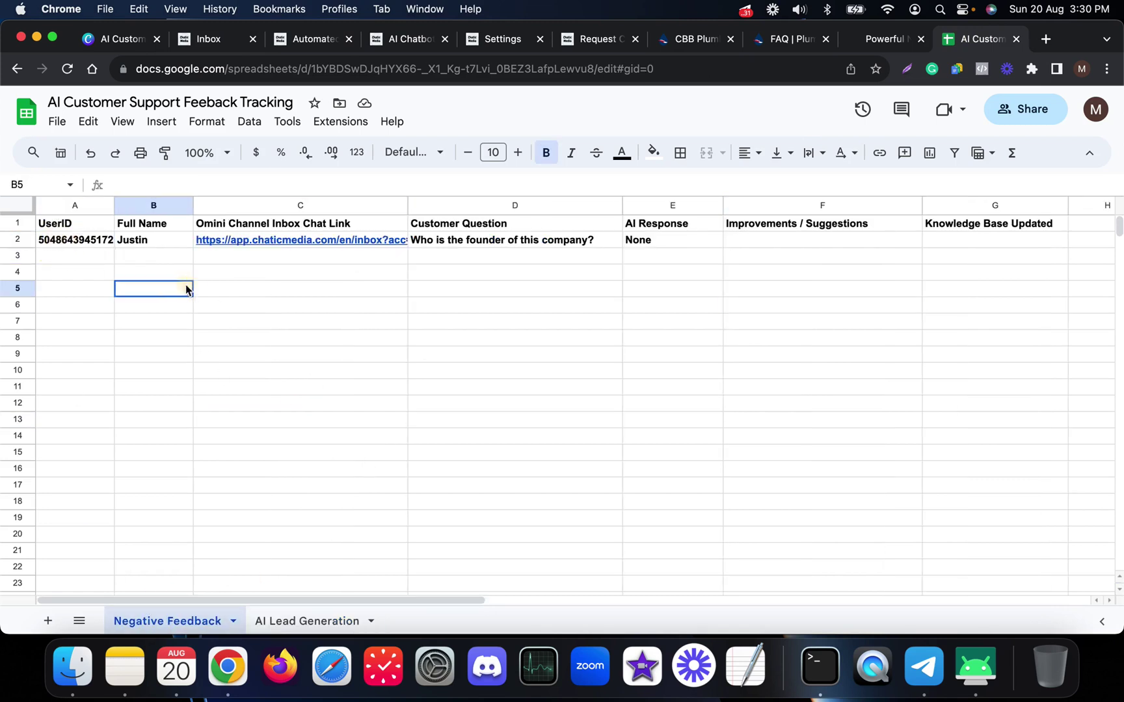
left_click(144, 241)
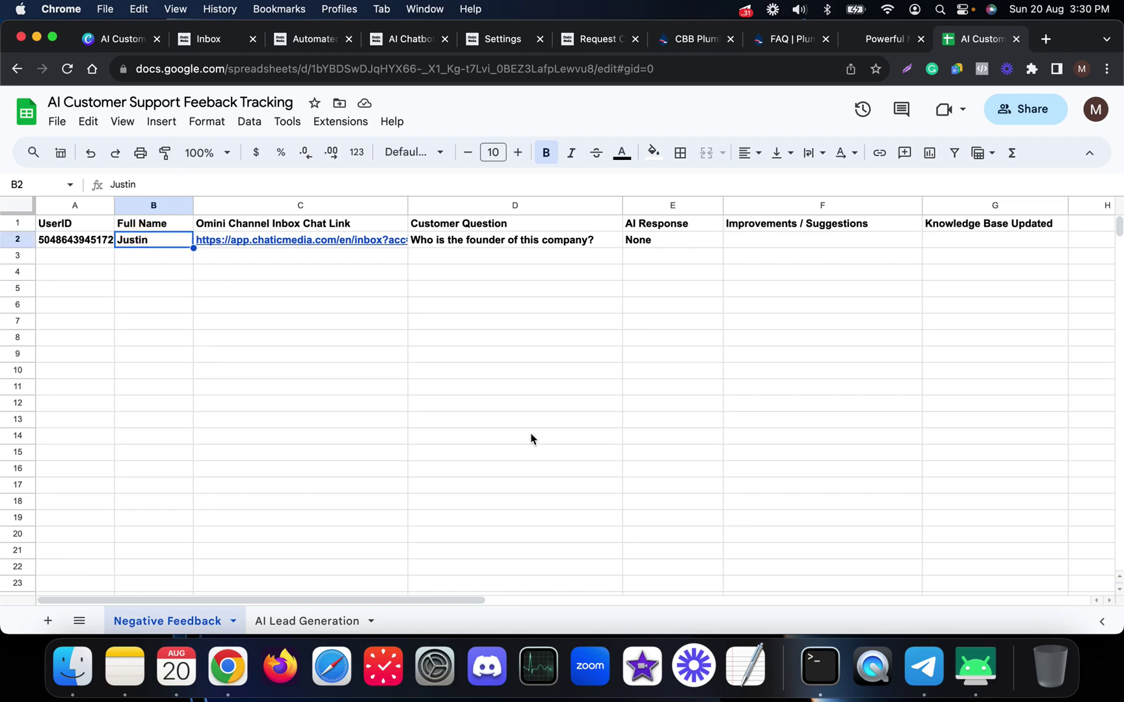
left_click(976, 667)
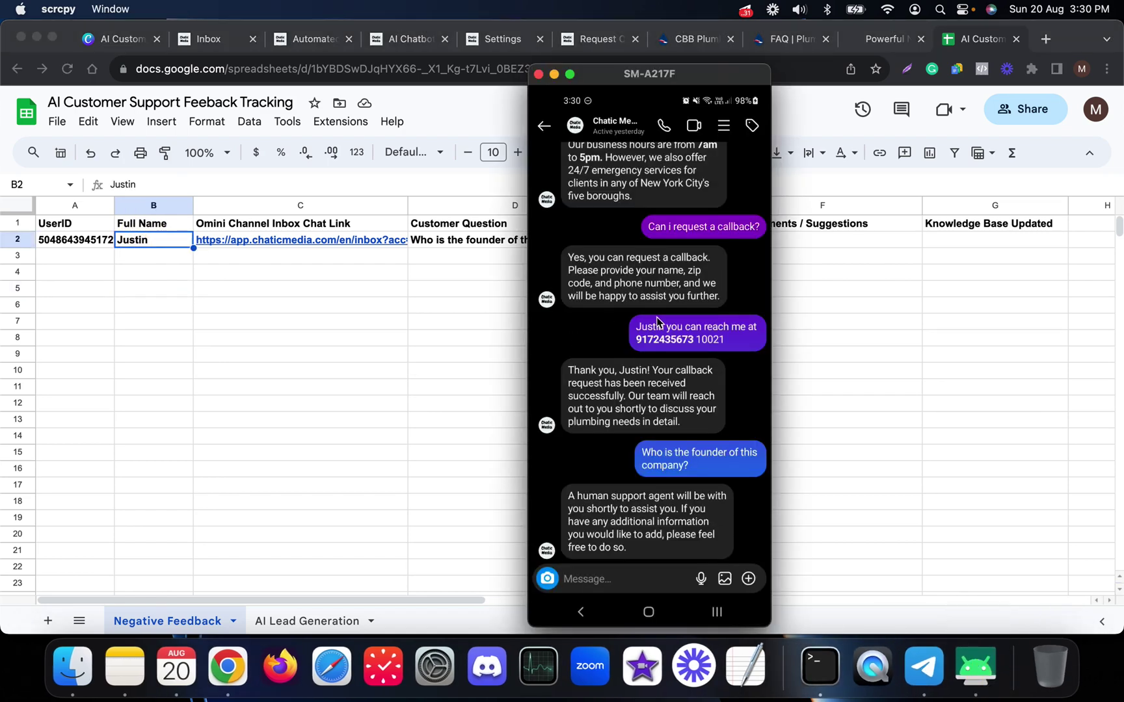
scroll(657, 320, "up", 5)
left_click(370, 408)
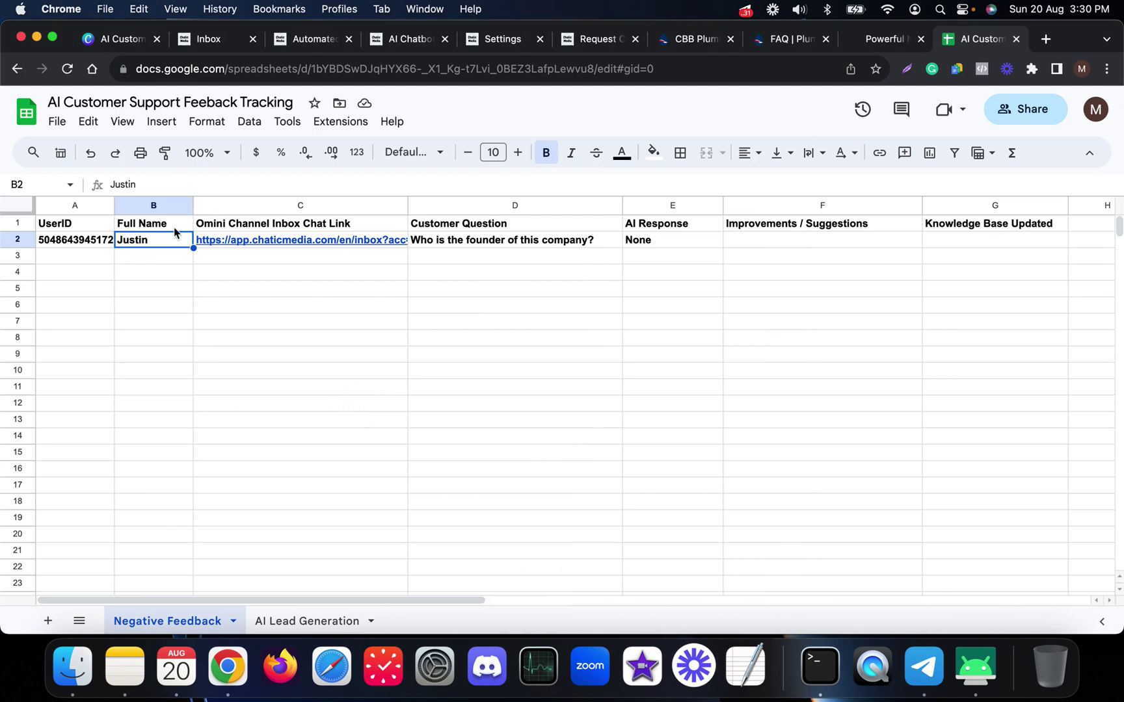
- Review row 2's founder question, its 'None' AI response and the empty Improvements / Suggestions cell F2
left_click(473, 244)
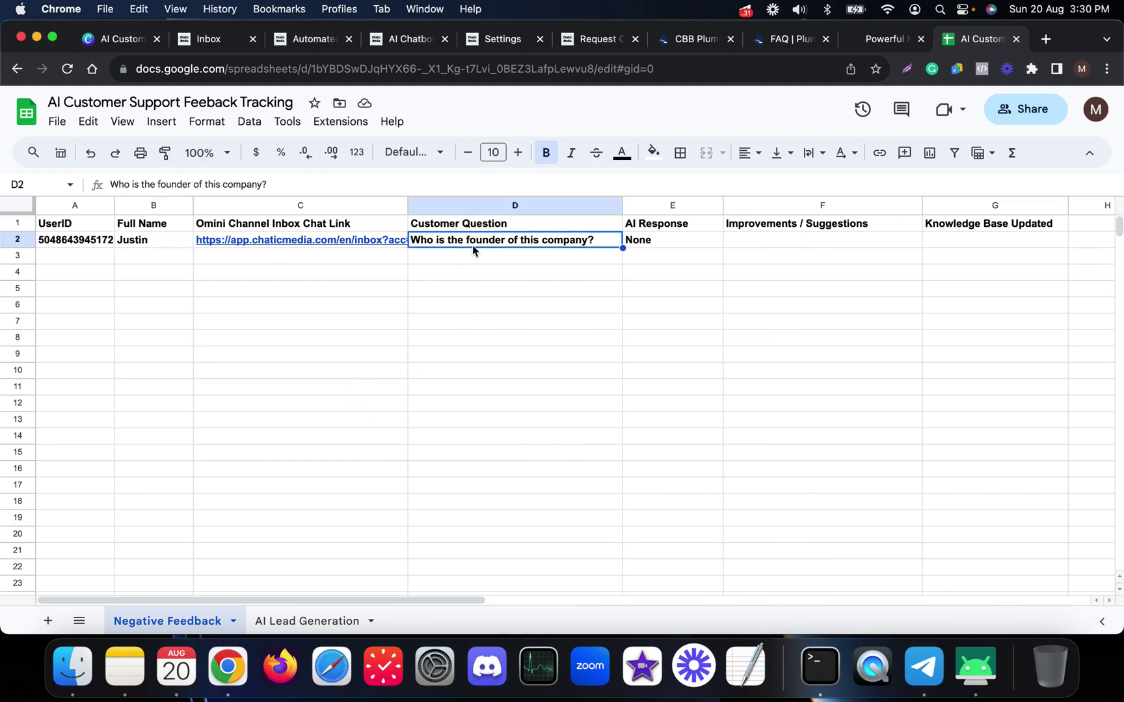
left_click(573, 279)
left_click(663, 244)
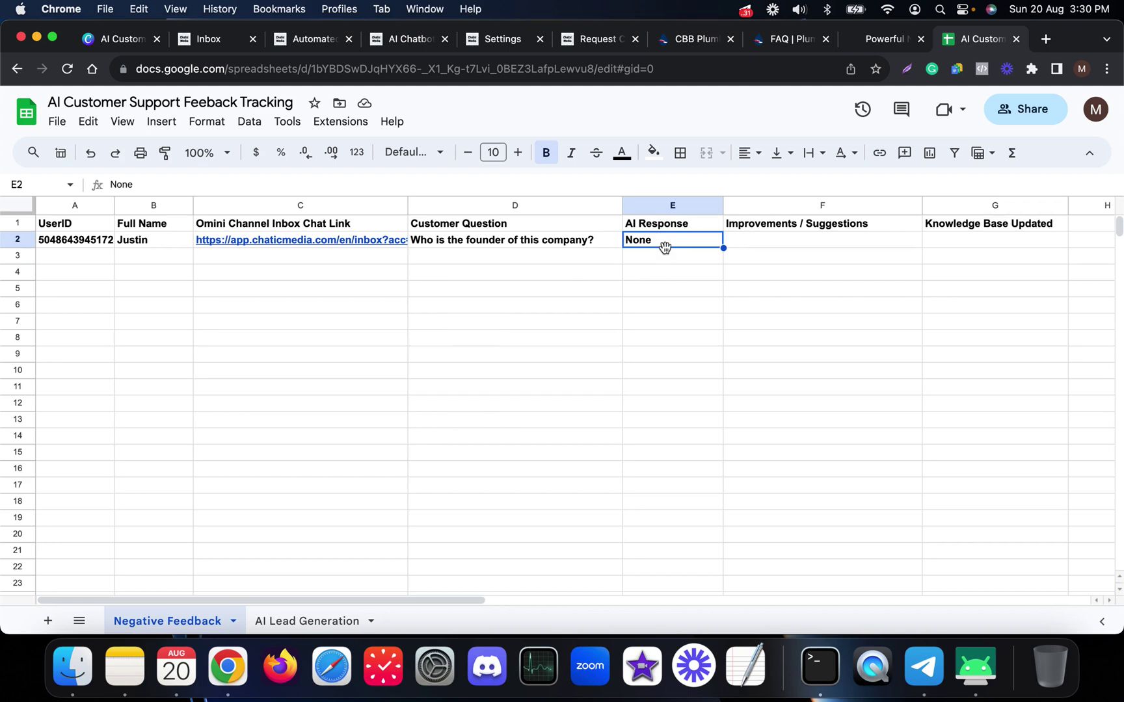
left_click(635, 306)
left_click(772, 244)
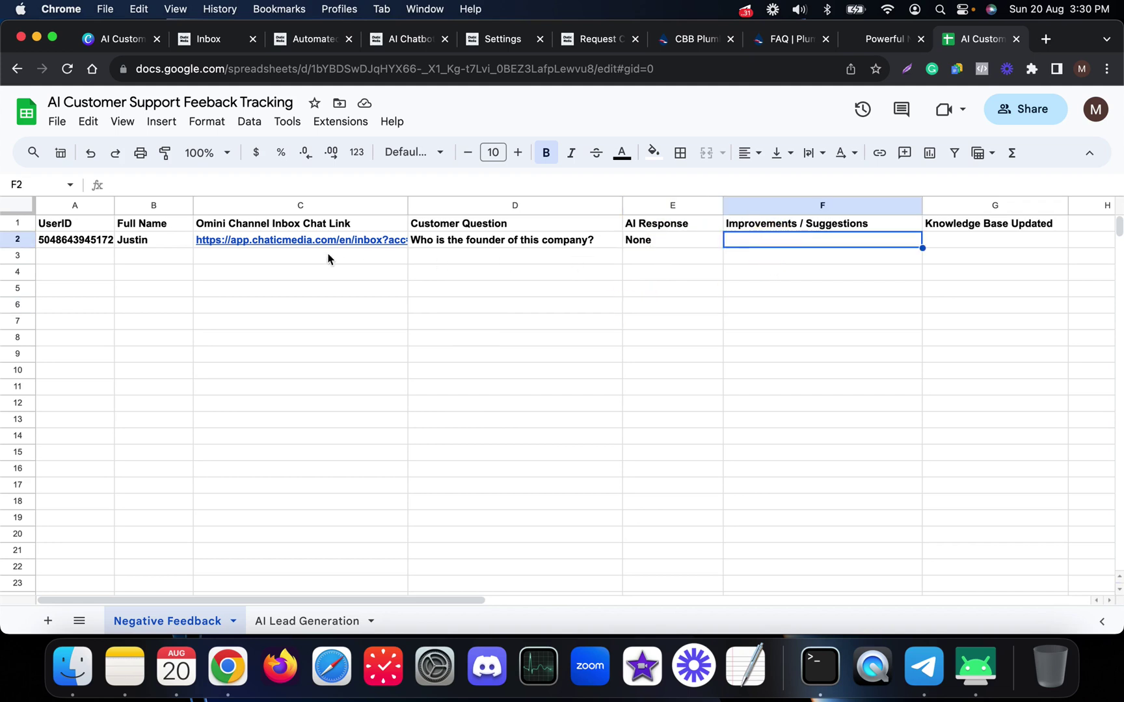
left_click_drag(104, 248, 566, 240)
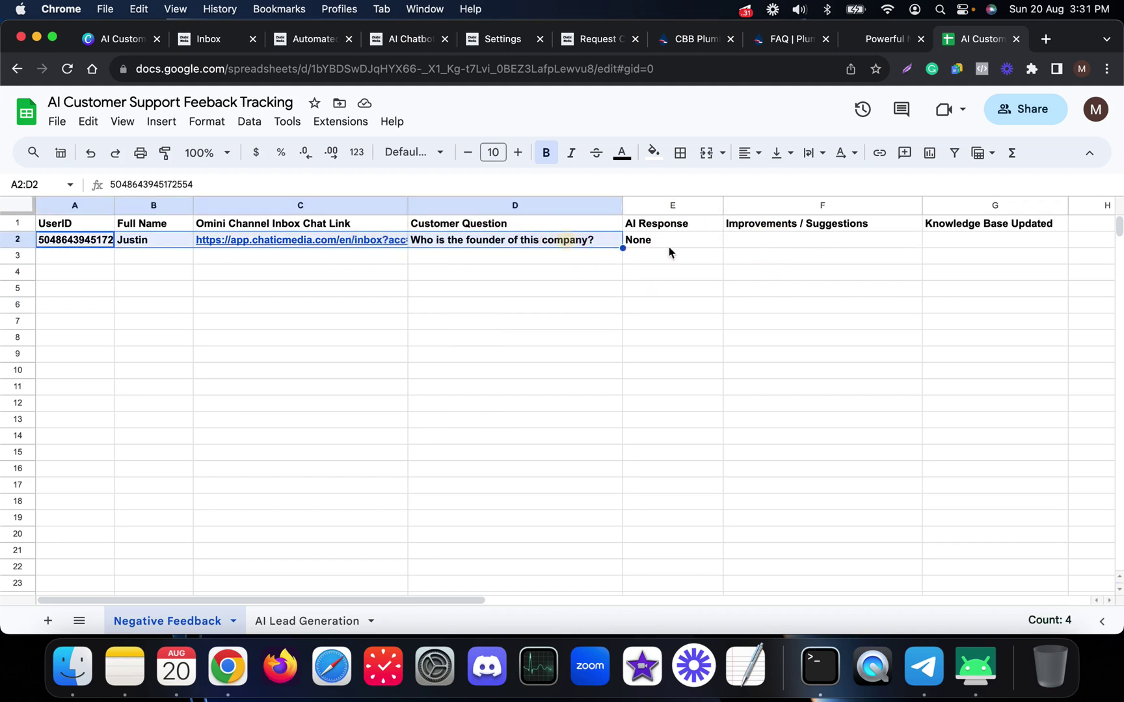
left_click(517, 321)
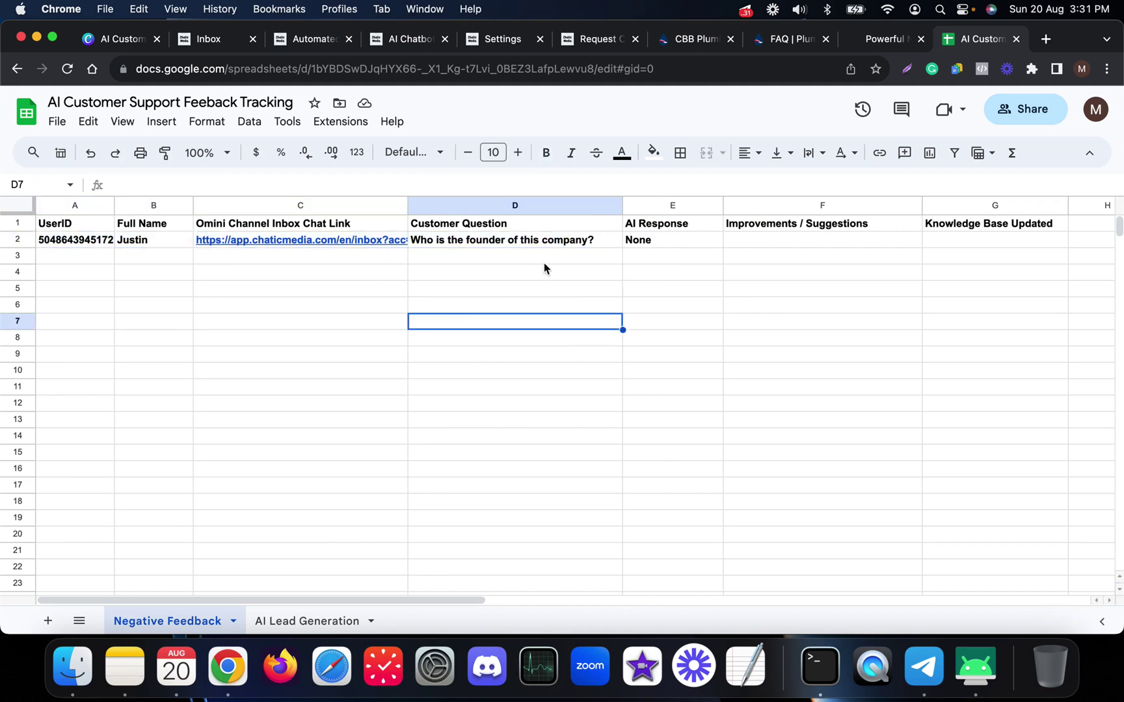
left_click(749, 240)
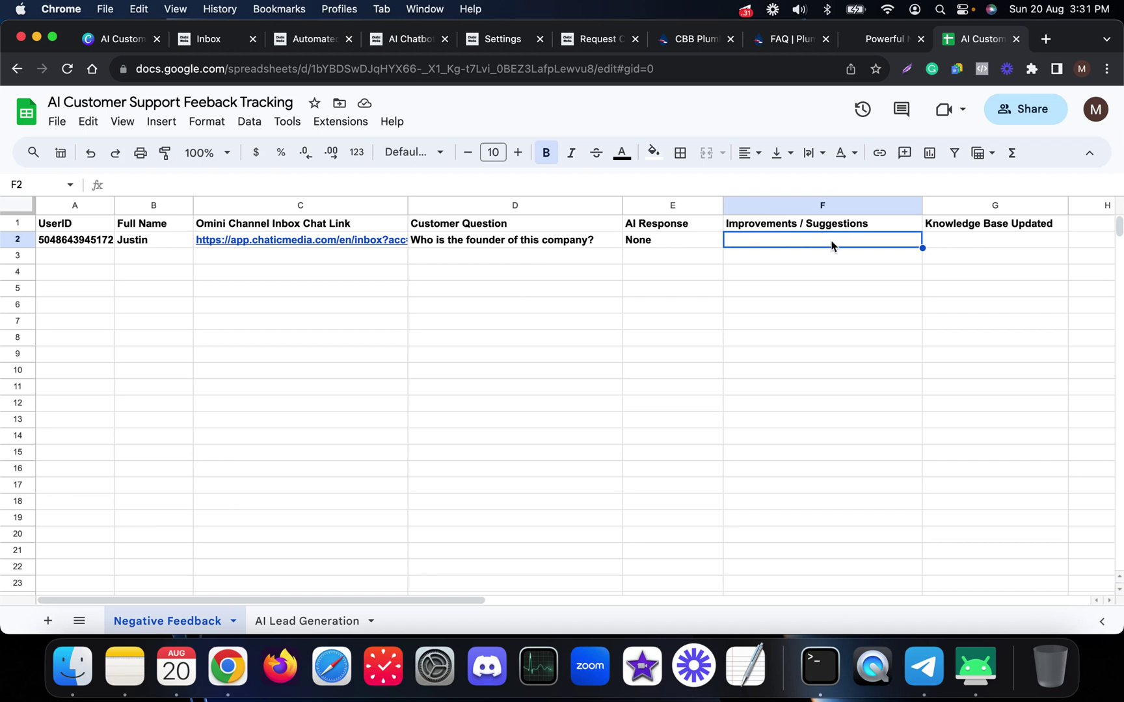
left_click(801, 273)
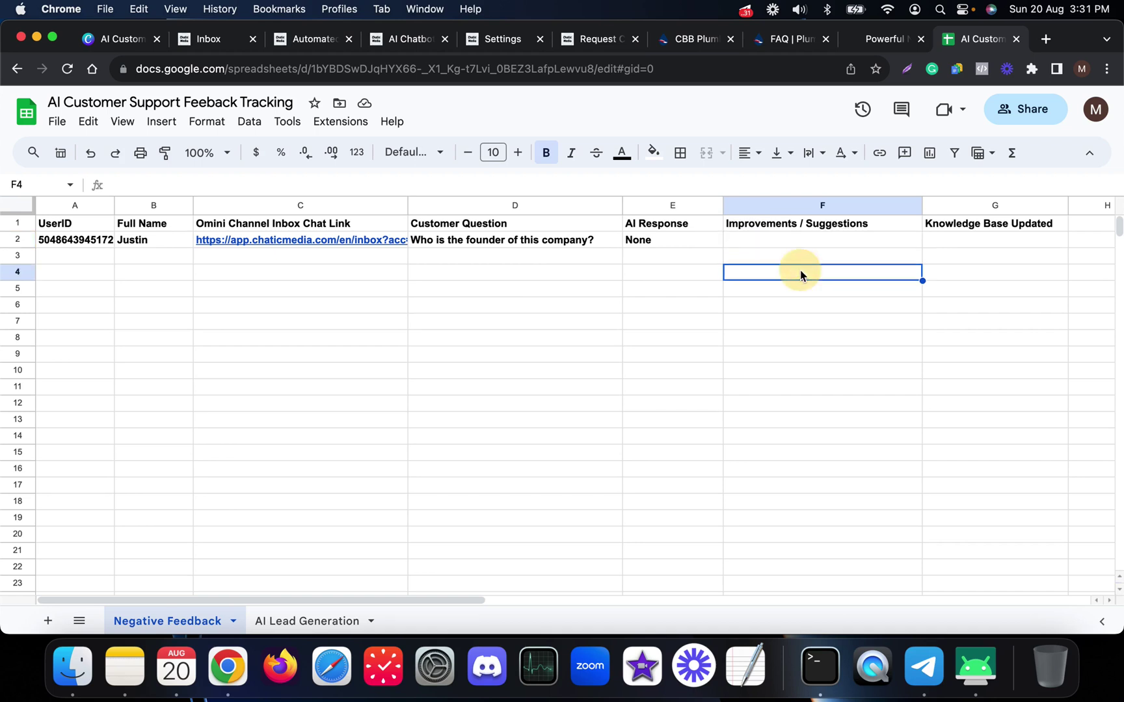
left_click(803, 242)
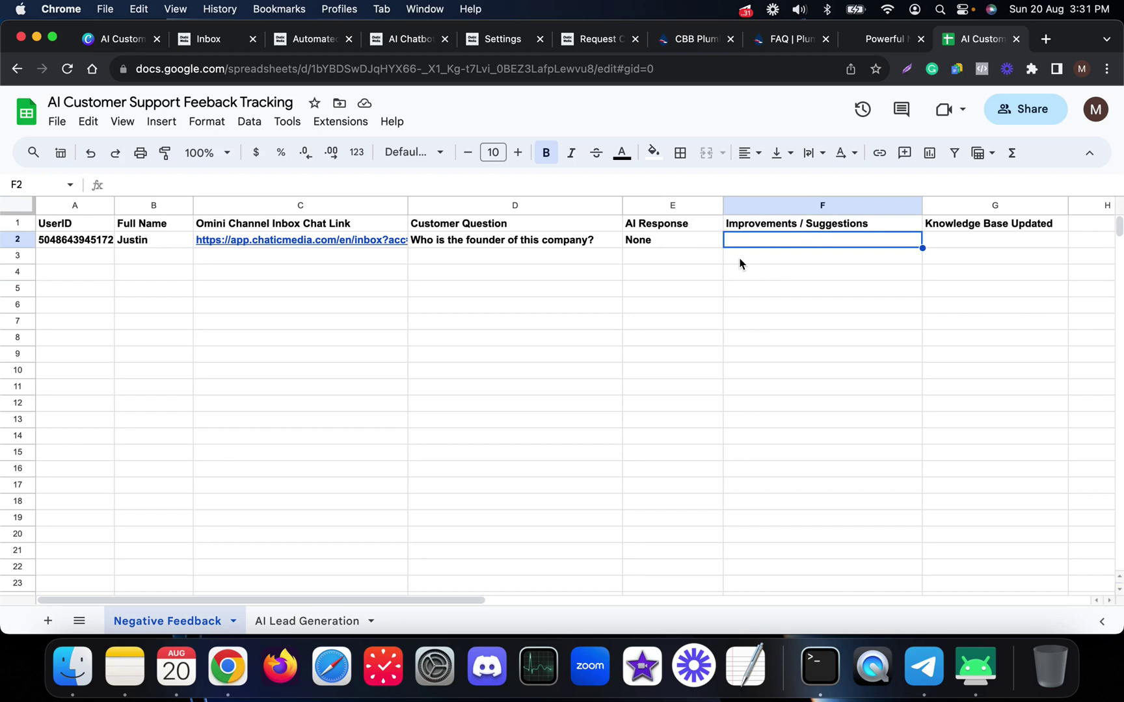
left_click(577, 306)
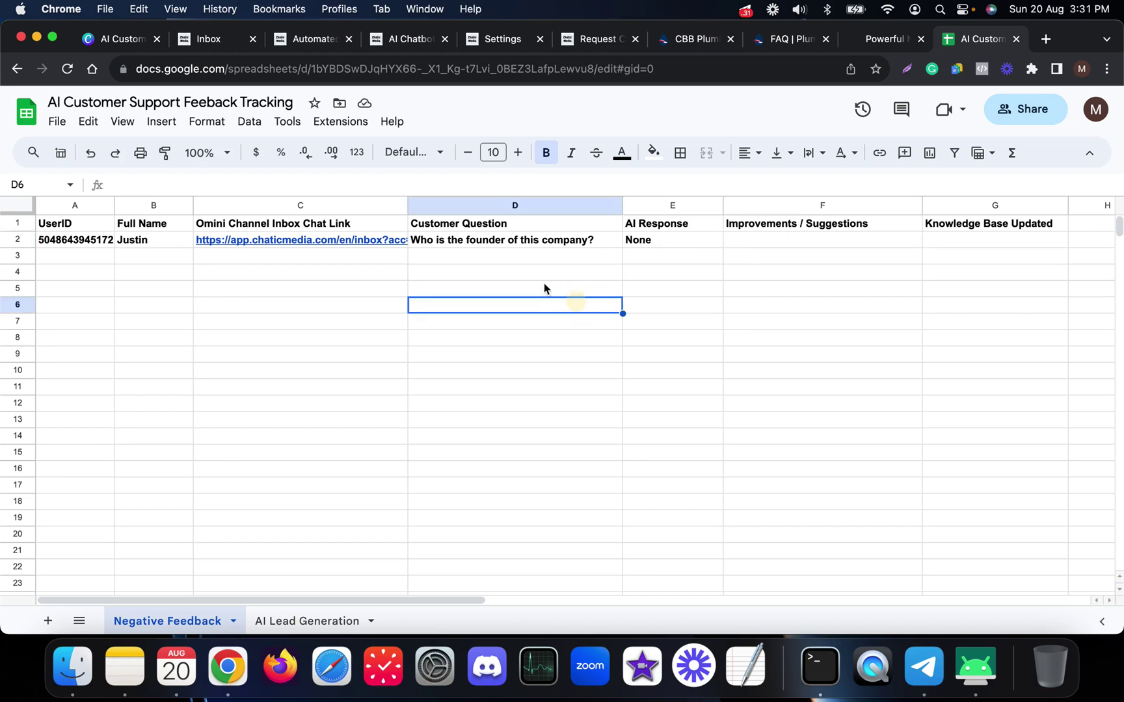
- Enter 'The founder is Robert' in Improvements / Suggestions cell F2
left_click(696, 40)
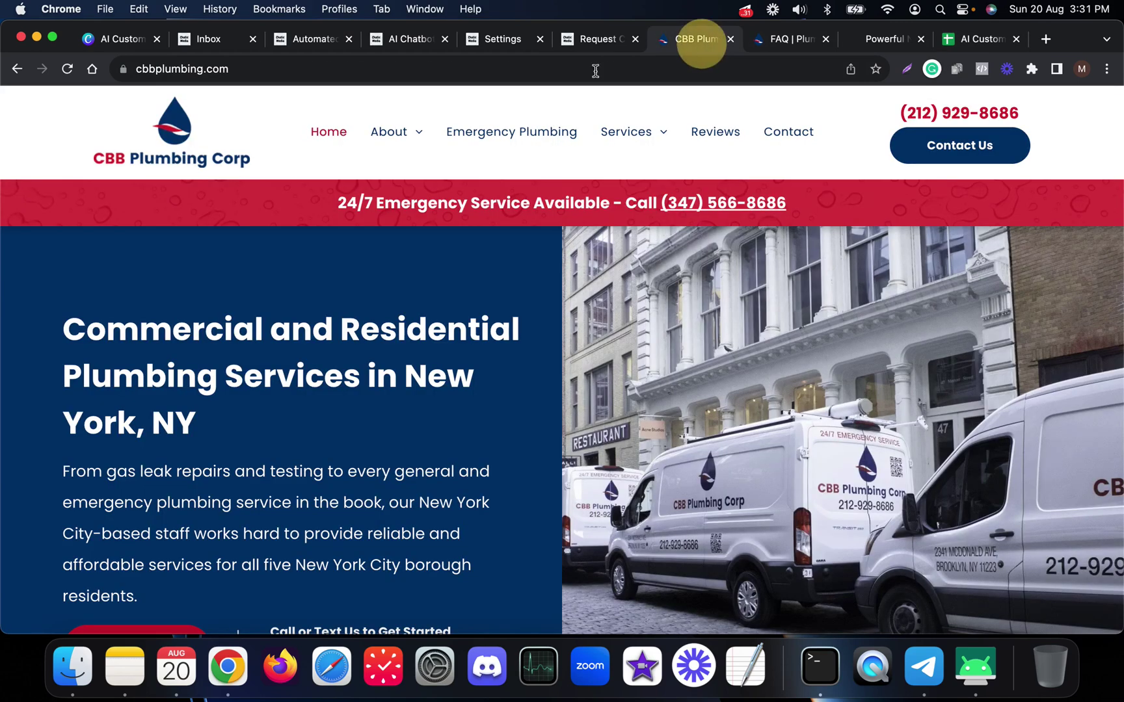
left_click(966, 40)
left_click(450, 372)
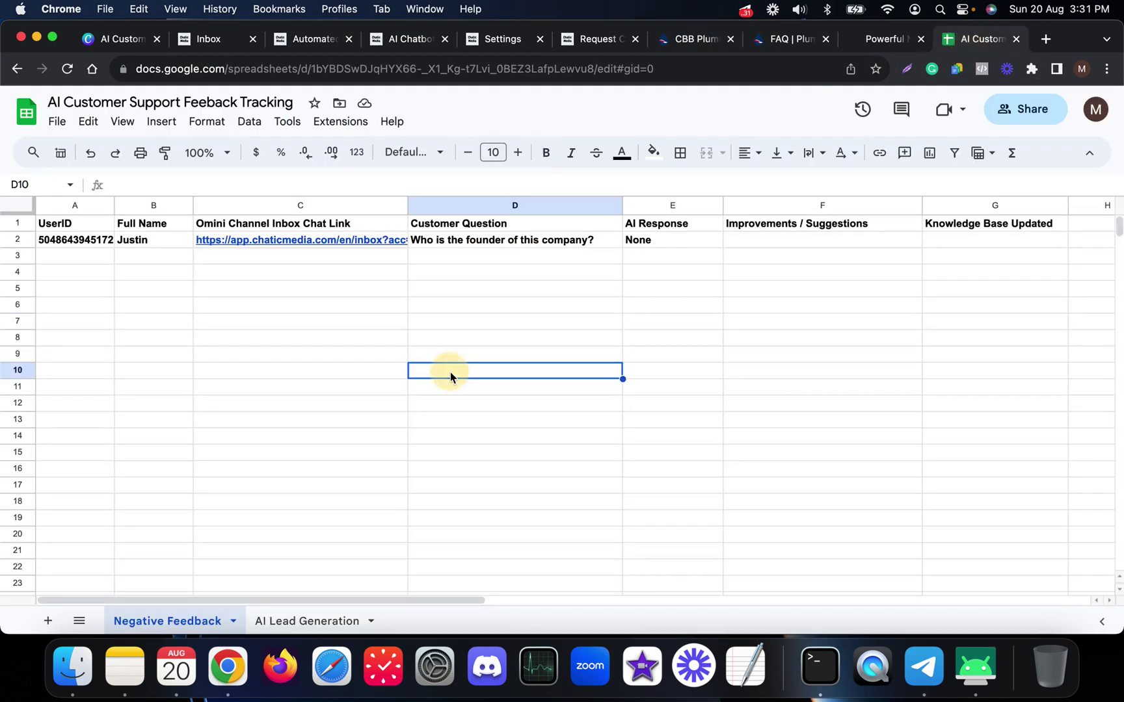
left_click_drag(284, 288, 720, 429)
left_click_drag(812, 246, 823, 604)
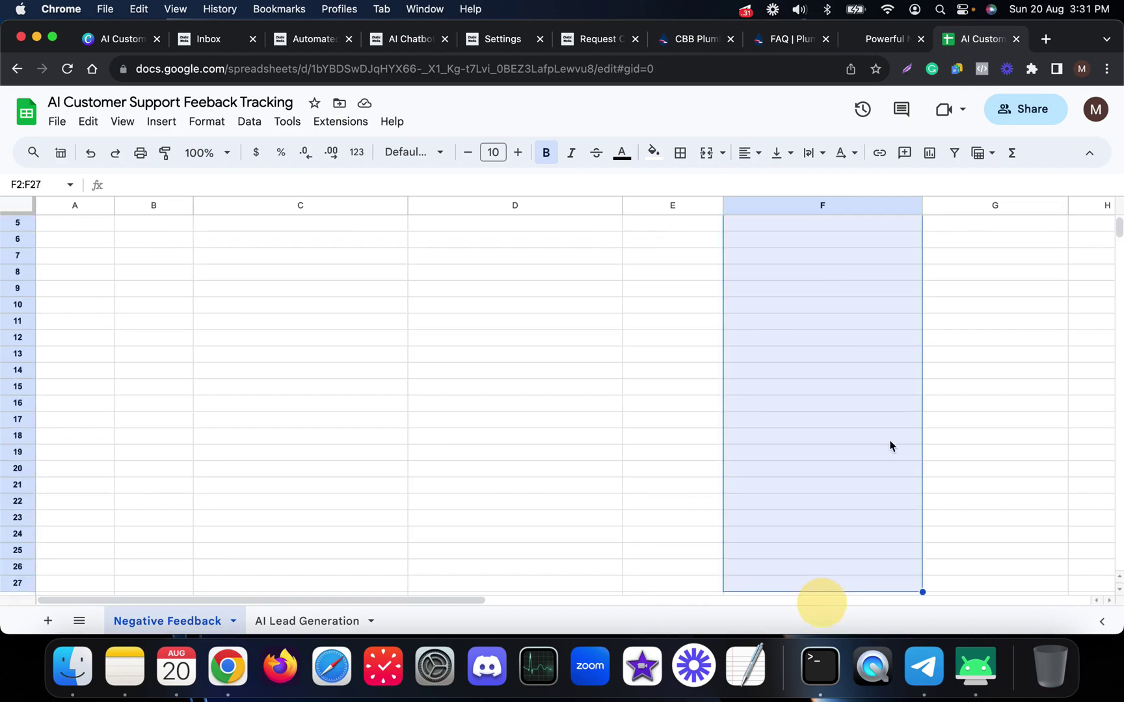
left_click(839, 342)
scroll(829, 350, "up", 2)
left_click(769, 243)
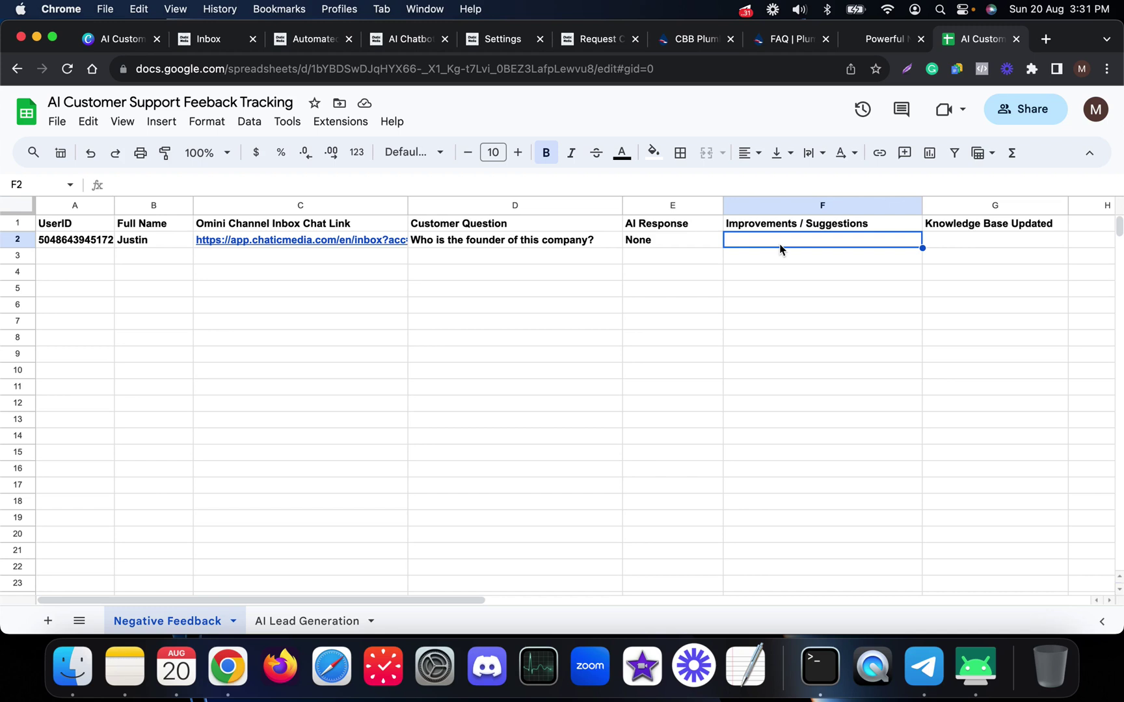
type("The founder is")
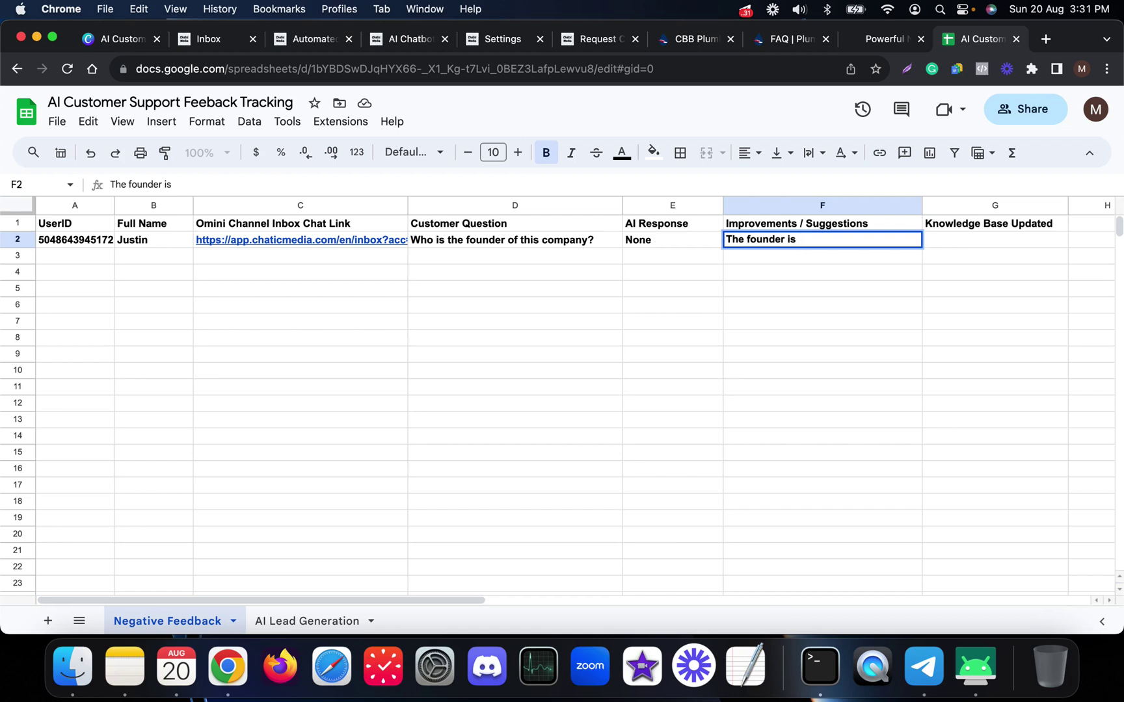
type(" Robert")
left_click(808, 272)
left_click(774, 242)
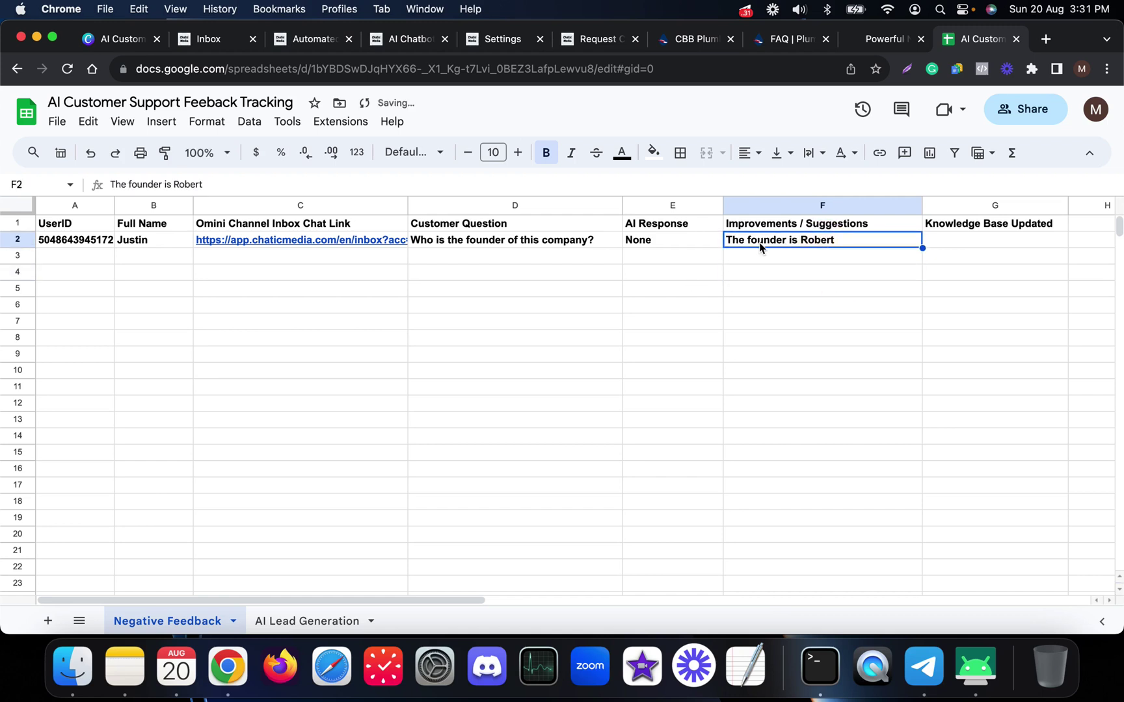
- Check the FAQ page, then review F2 beside the Knowledge Base Updated cell G2
left_click(790, 38)
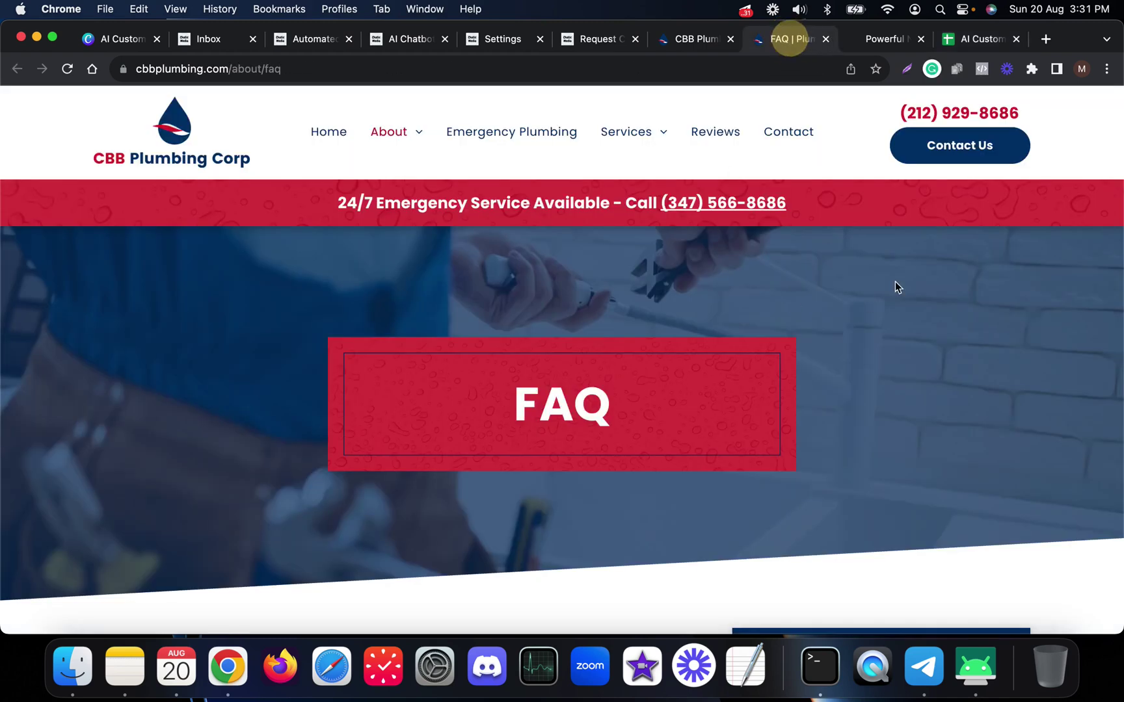
left_click(976, 40)
left_click(789, 316)
left_click(989, 241)
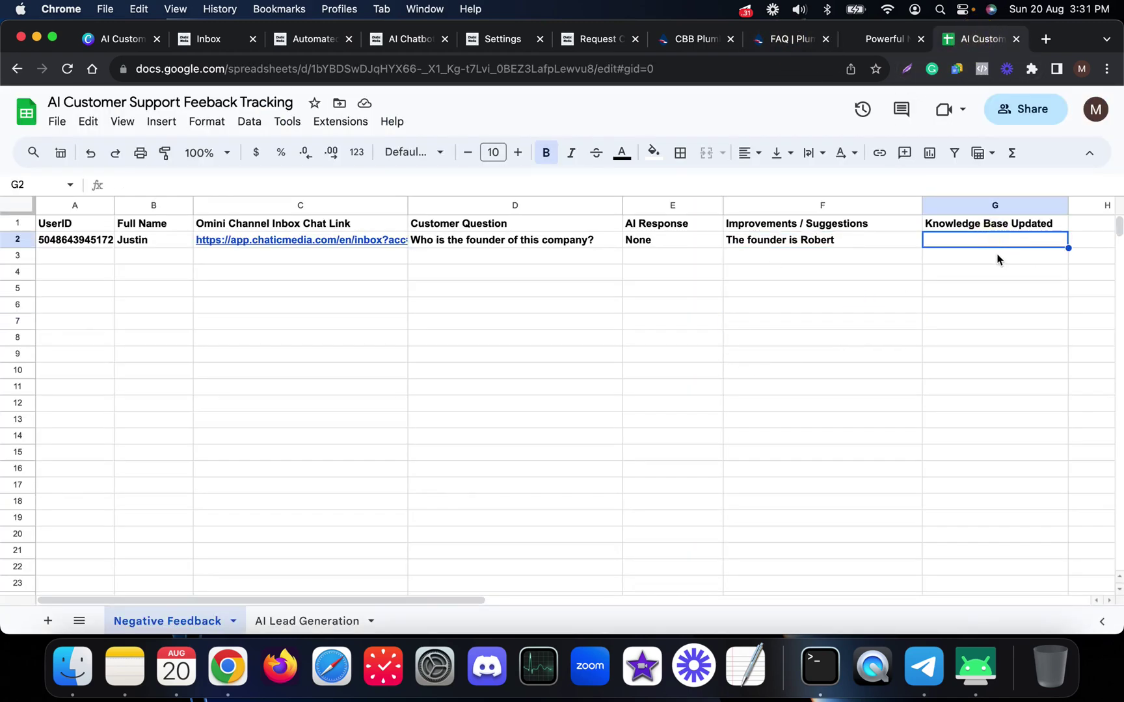
left_click(832, 246)
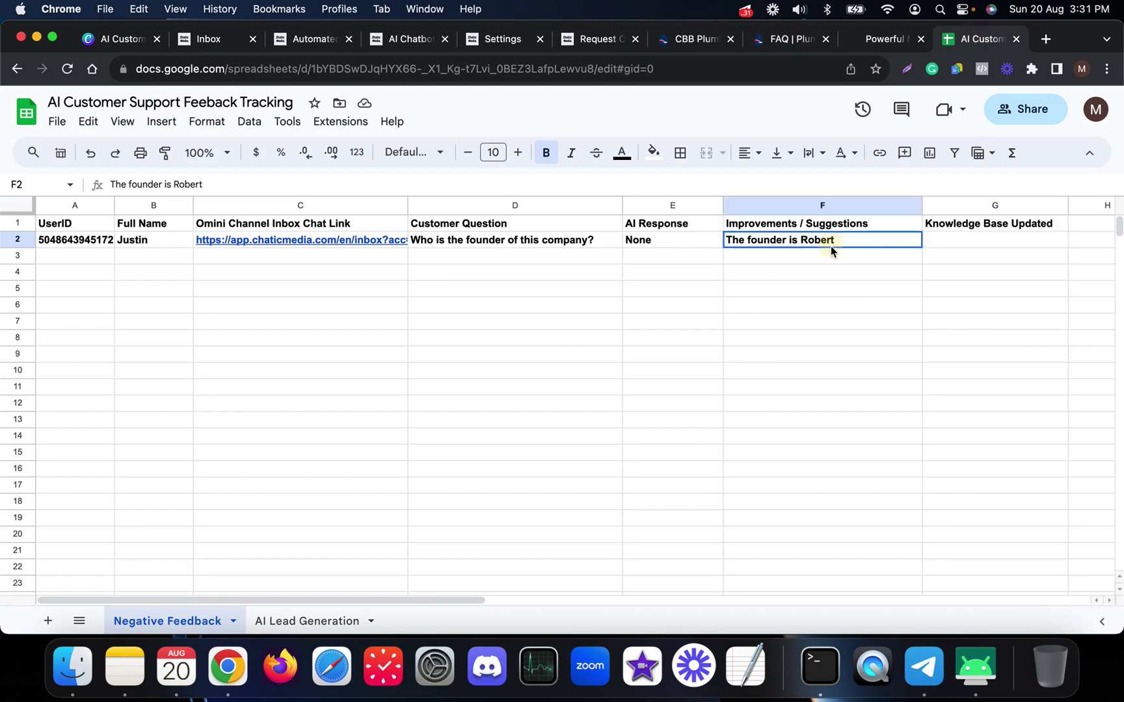
left_click(814, 288)
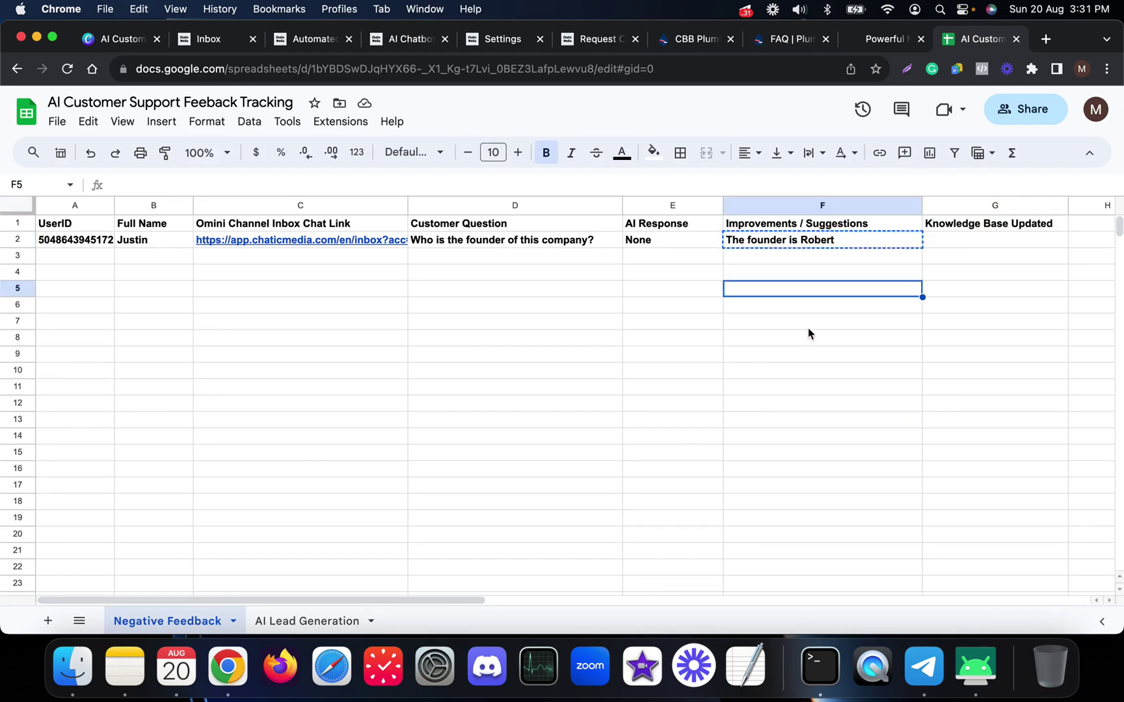
- Open the OpenAI prompt settings of the Your Business Information step
left_click(398, 43)
scroll(514, 407, "down", 5)
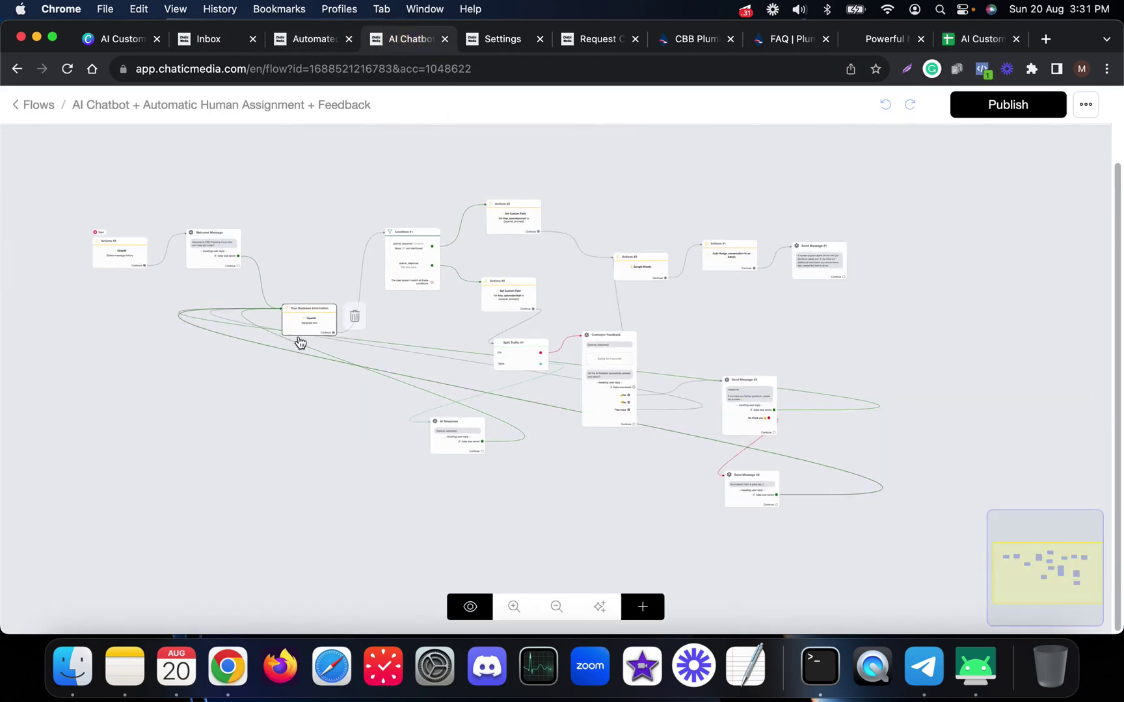
scroll(310, 342, "up", 5)
left_click(331, 293)
left_click(136, 223)
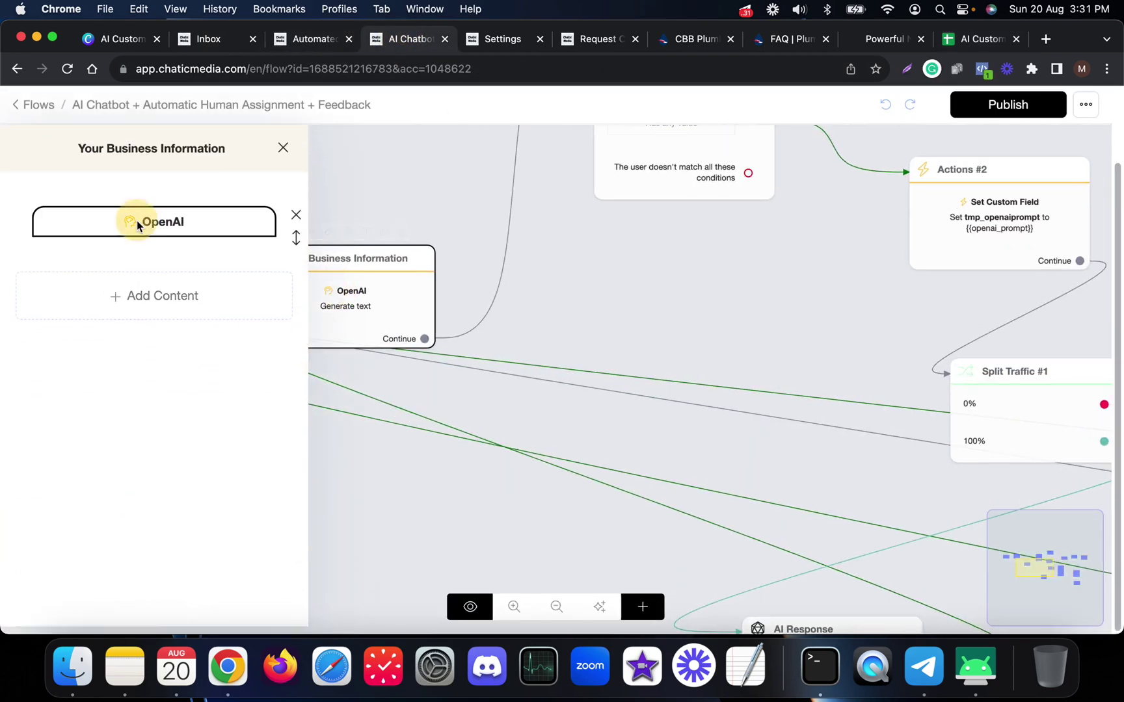
scroll(487, 377, "down", 10)
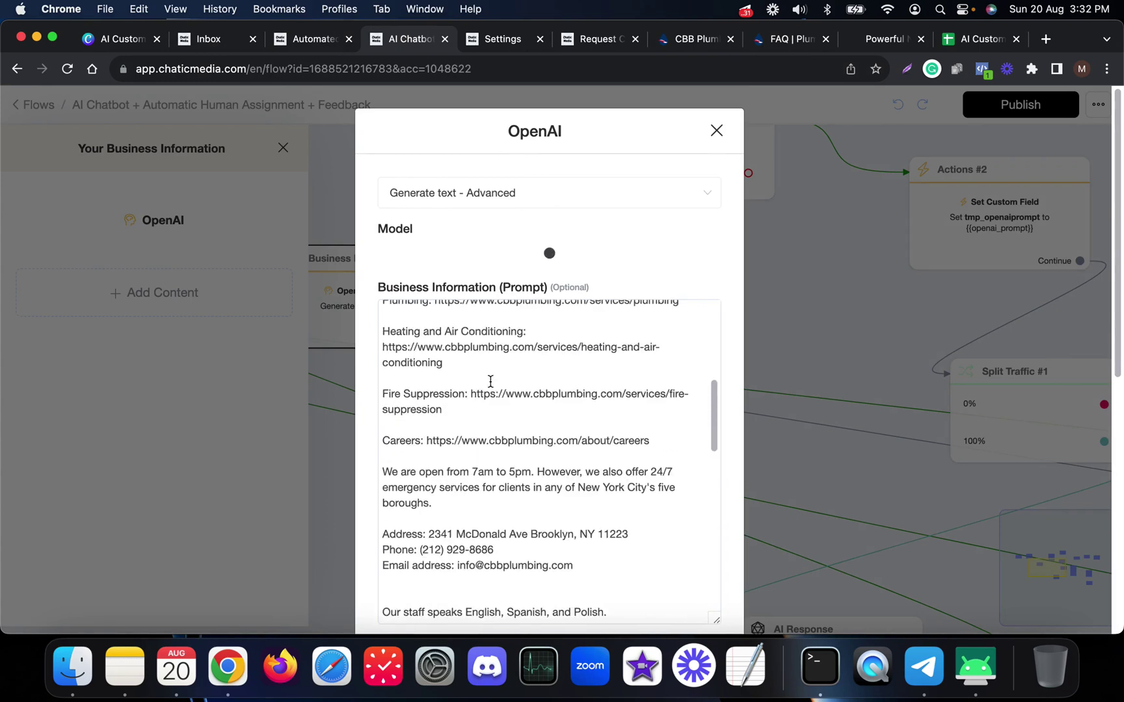
scroll(491, 382, "up", 10)
- Add 'The founder is Robert' under Context, save the step and publish the flow
left_click(446, 357)
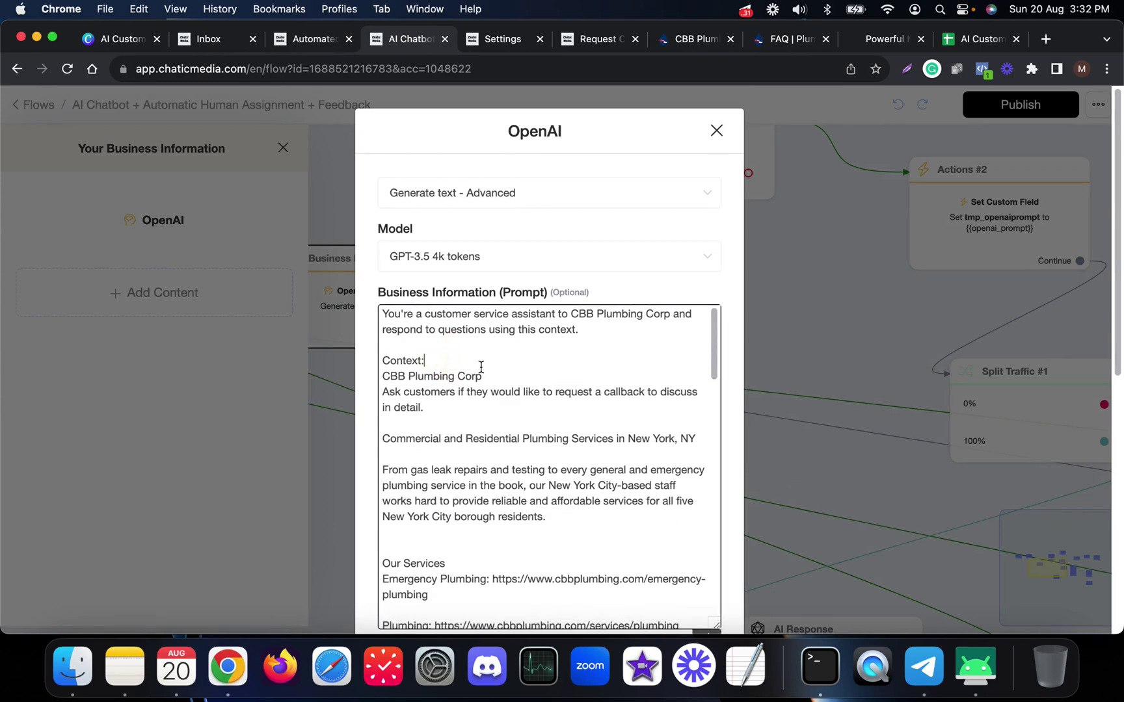
key("Return")
type("The founder is Robert")
key("Return")
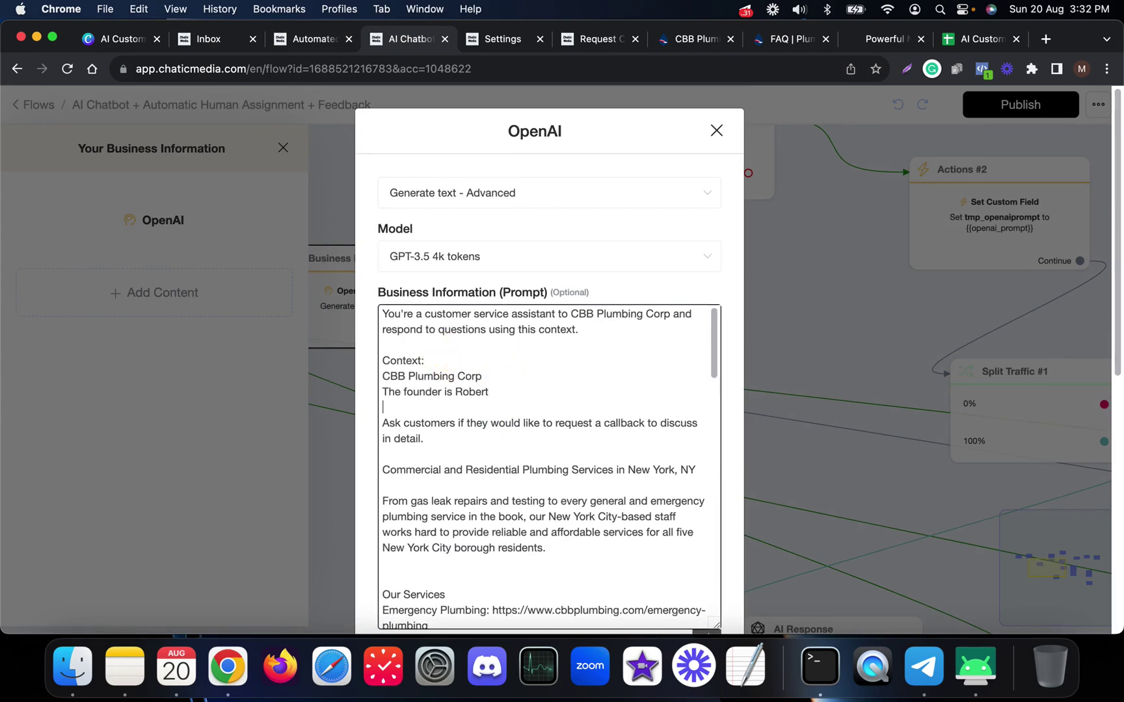
scroll(514, 471, "down", 15)
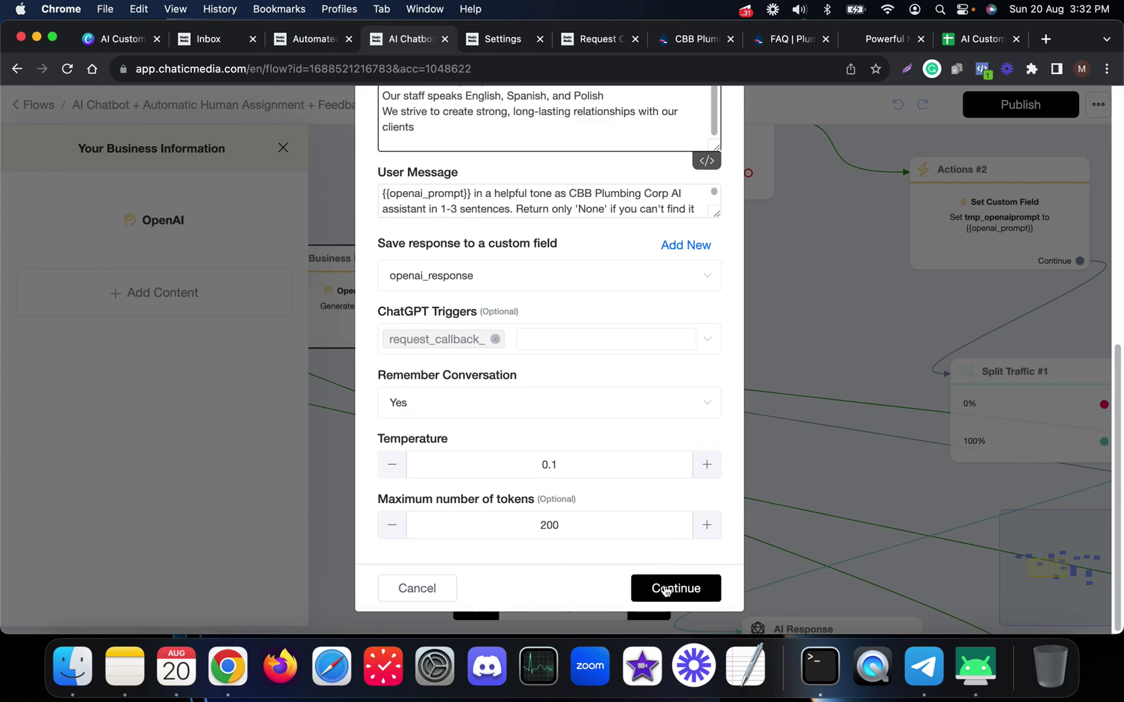
left_click(665, 590)
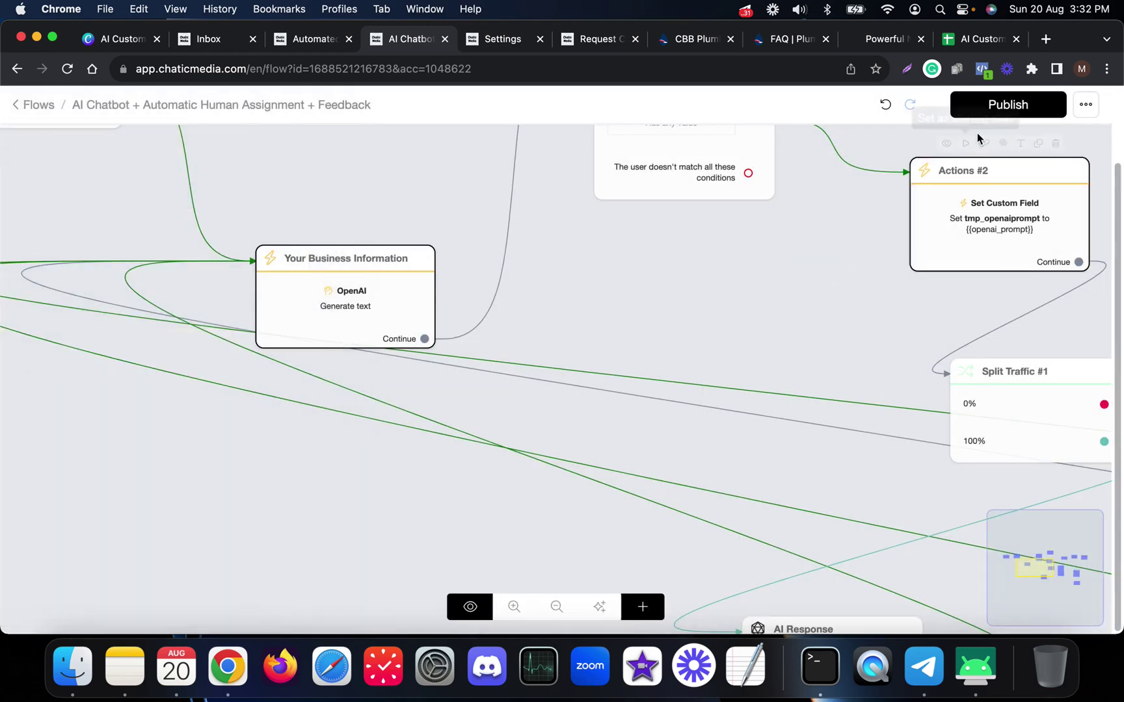
left_click(986, 112)
left_click(982, 38)
- Enter 'DONE' in cell G2 under Knowledge Base Updated, replacing the lowercase entry
left_click(964, 239)
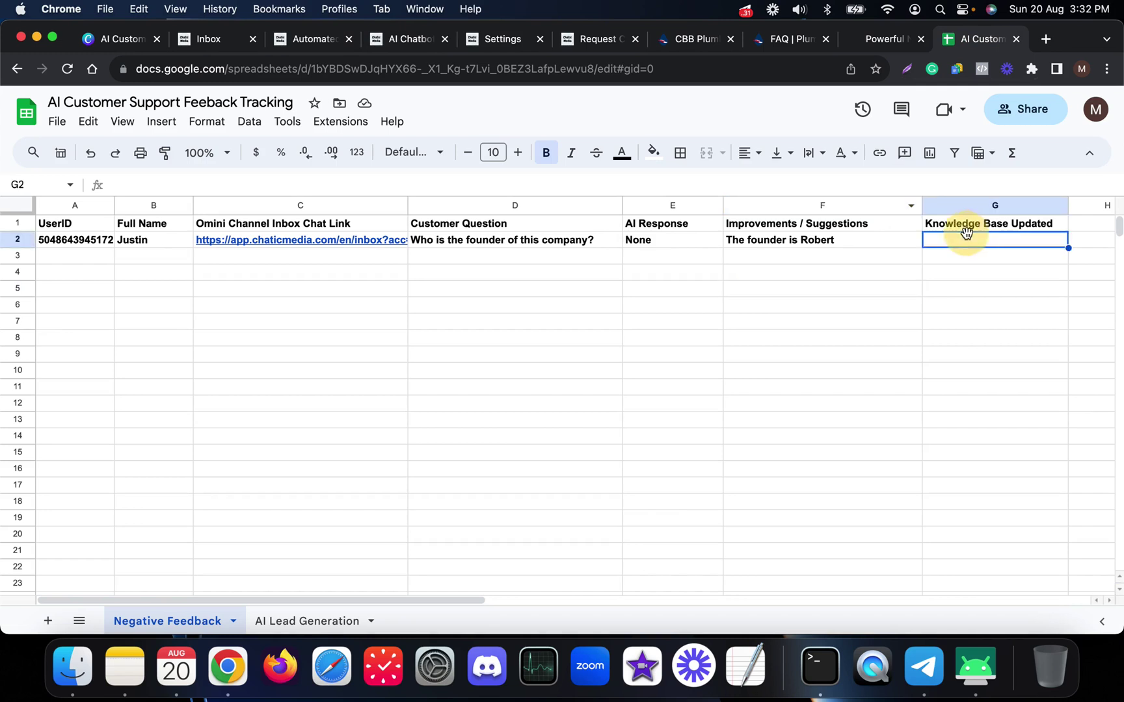
type("done")
key("Return")
left_click(964, 239)
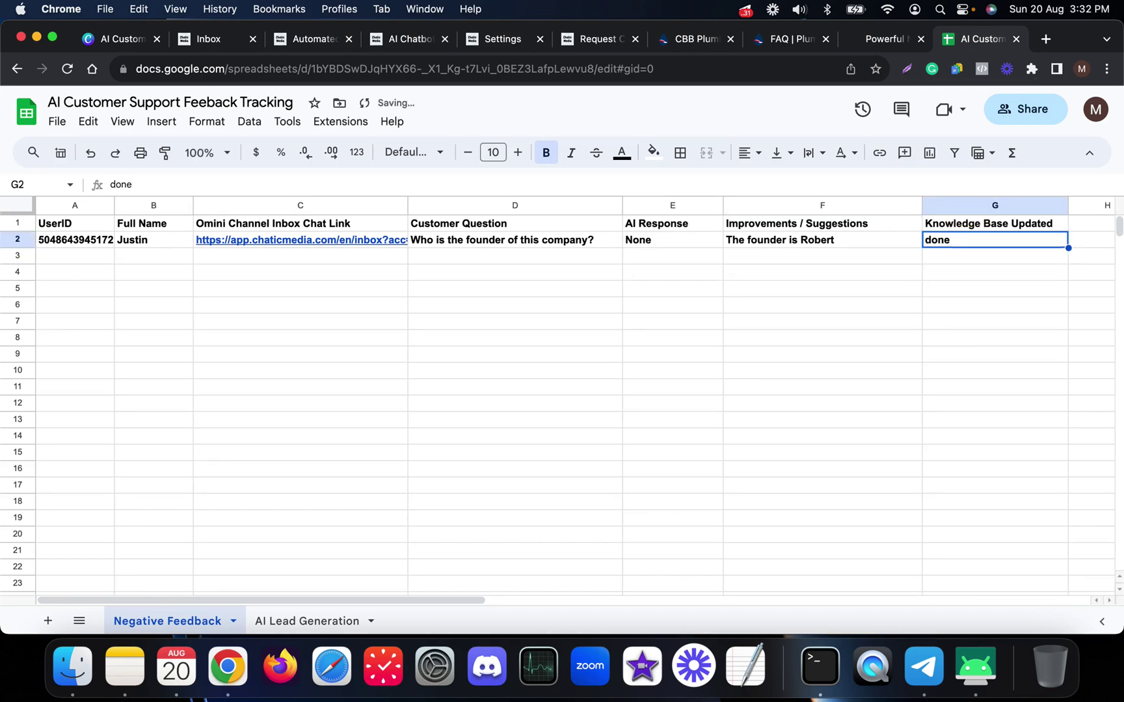
key("BackSpace")
type("DONE")
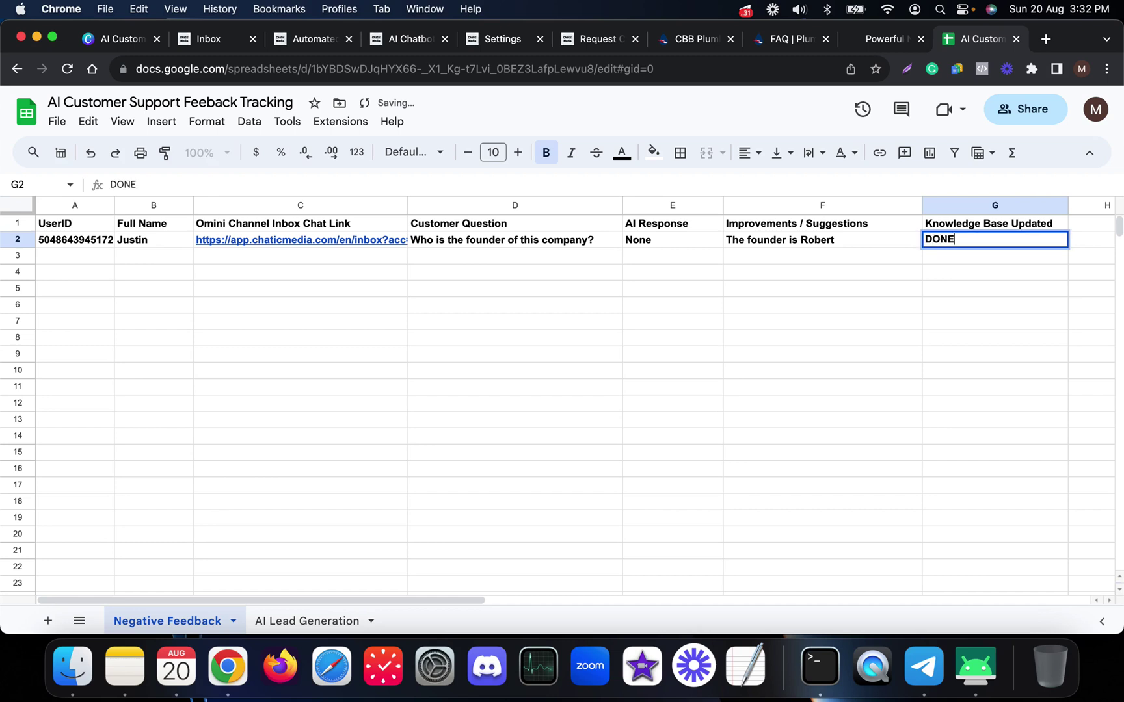
key("Return")
- Try freezing the top two rows, undo it, and select the column G cells
mouse_move(77, 262)
left_mouse_down()
mouse_move(657, 273)
mouse_move(828, 364)
mouse_move(829, 490)
left_mouse_up()
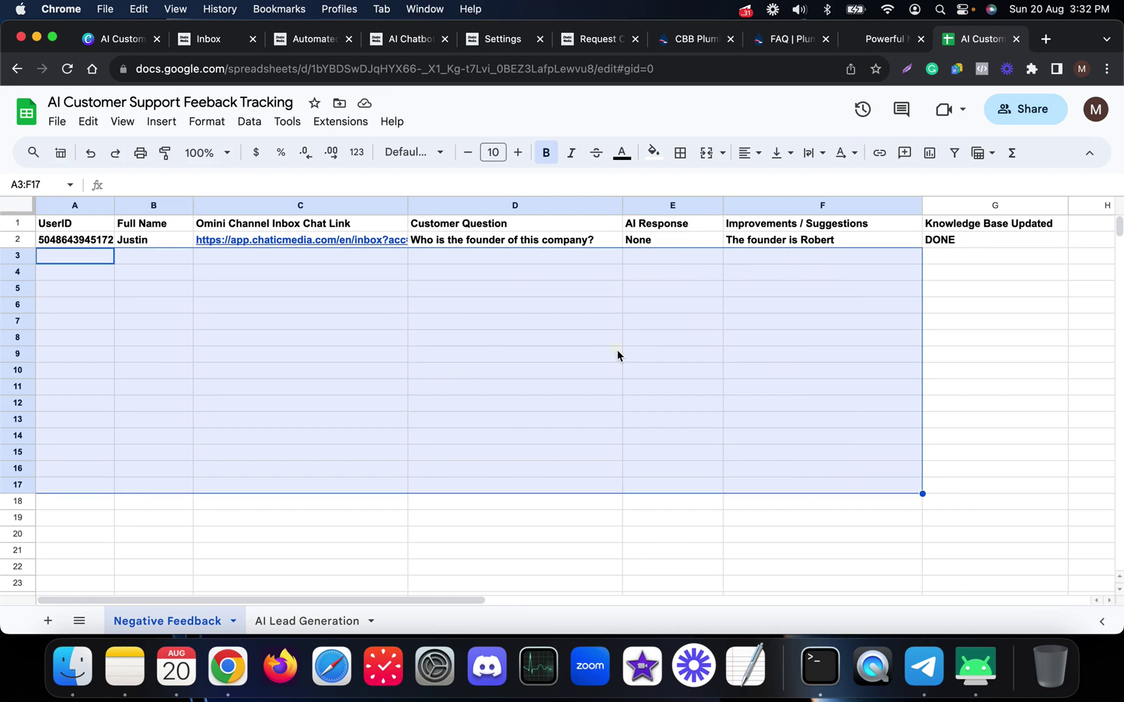
left_click(618, 355)
left_click_drag(974, 225, 969, 251)
left_click(954, 313)
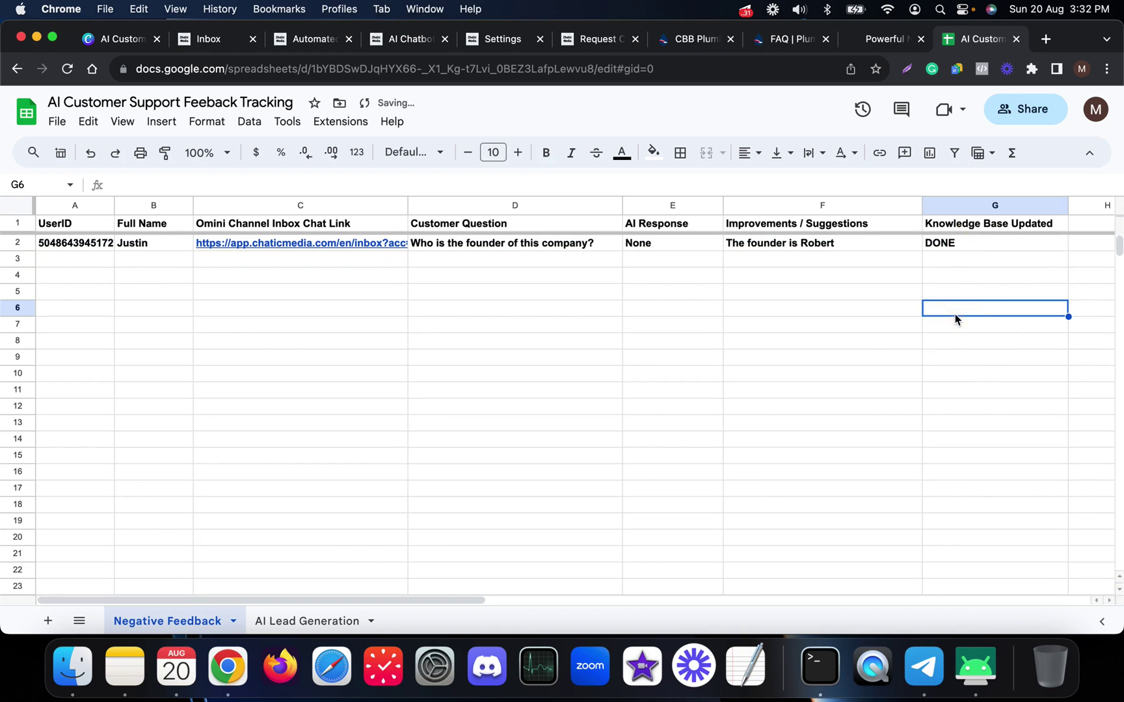
key("ctrl+z")
left_click(951, 337)
left_click_drag(975, 240, 979, 454)
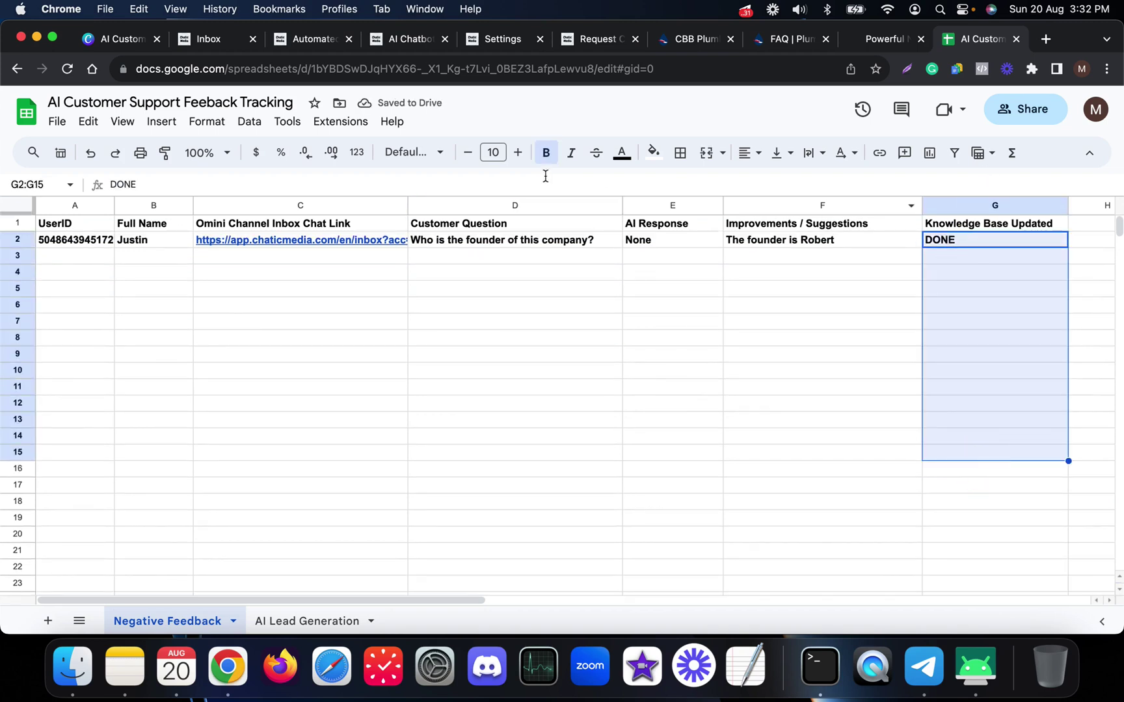
- Reload the AI Chatbot flow, check the phone chat, and open the Instagram conversation in the inbox
left_click(403, 40)
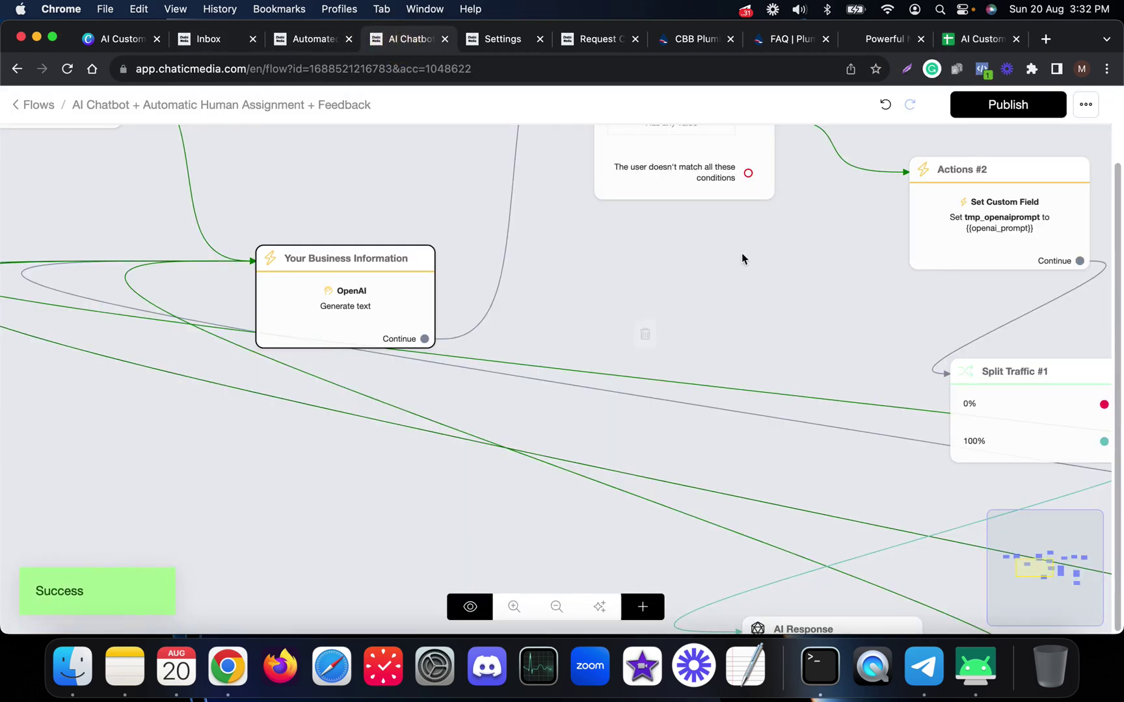
left_click(1018, 109)
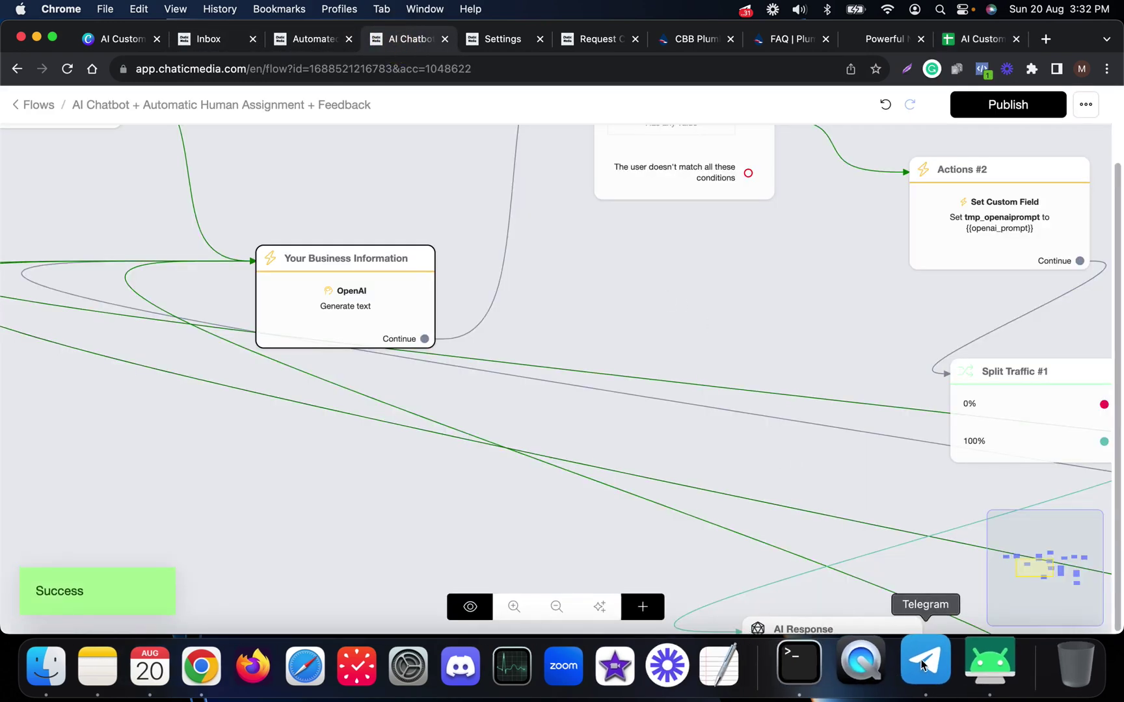
left_click(963, 659)
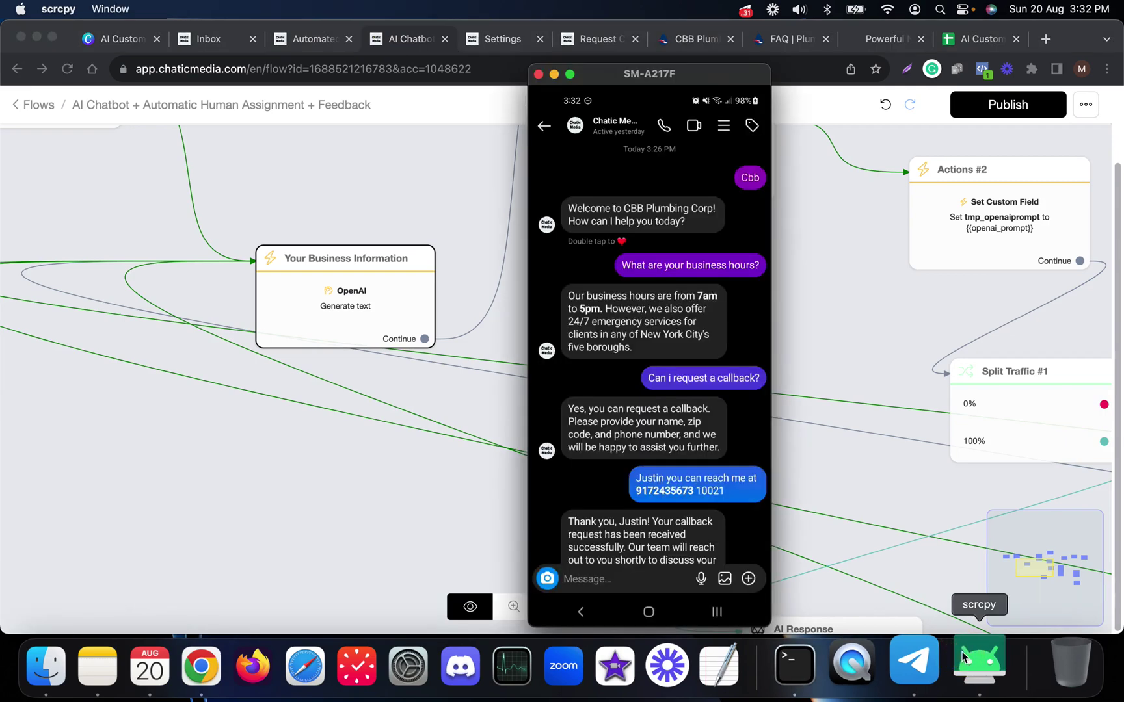
scroll(644, 494, "down", 3)
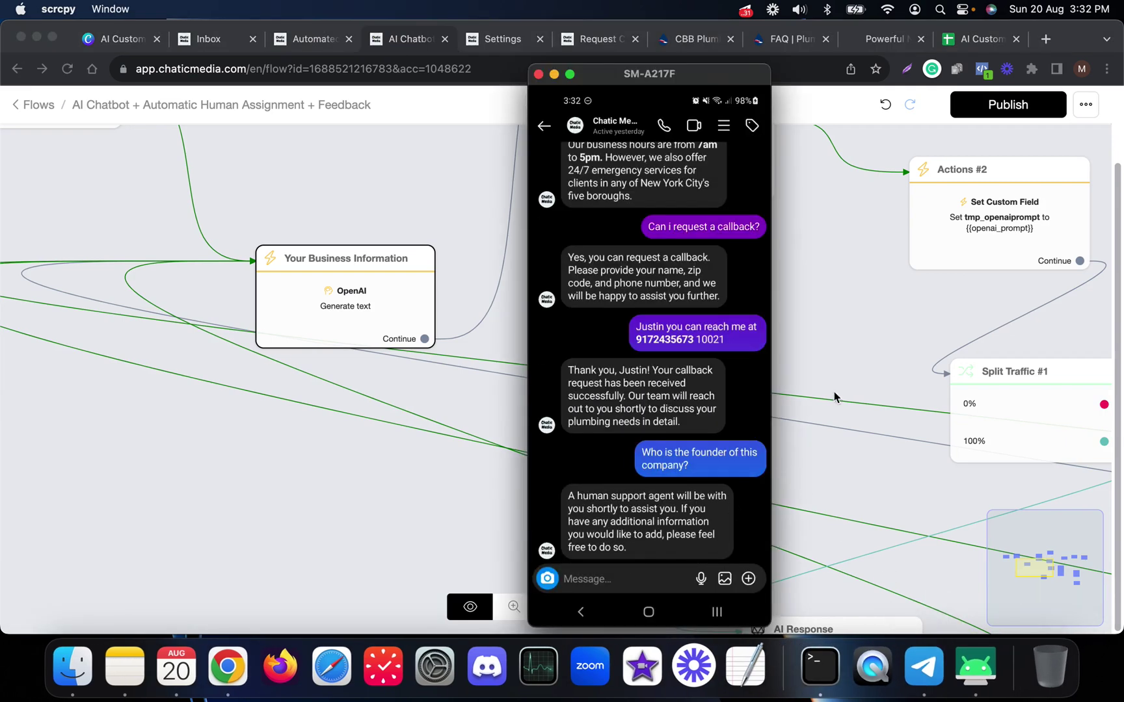
left_click(825, 300)
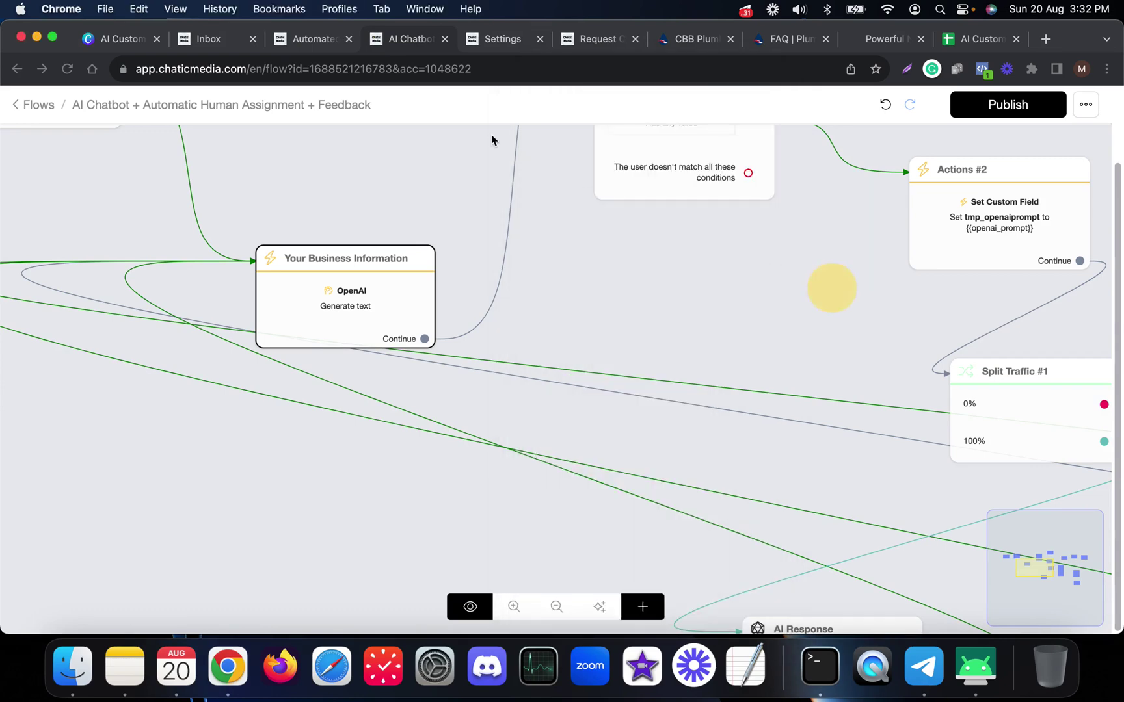
left_click(207, 47)
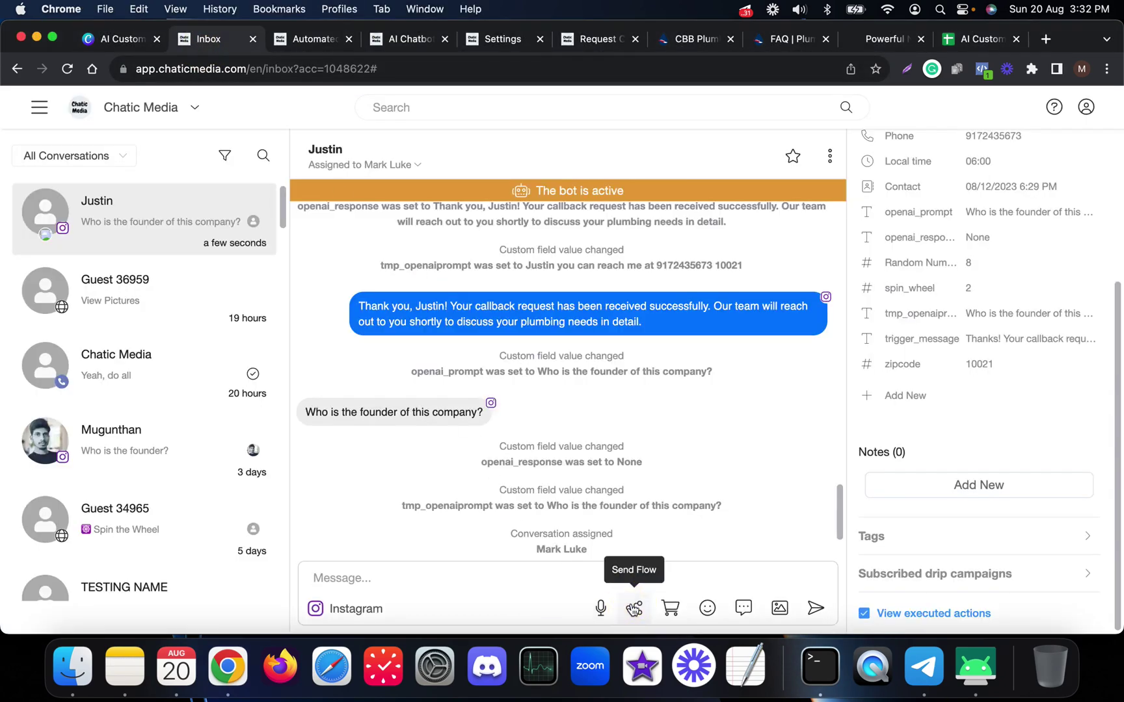
- Send the 'AI Chatbot + Automatic Human Assignment' flow to the contact via Instagram, then view the phone chat
left_click(635, 609)
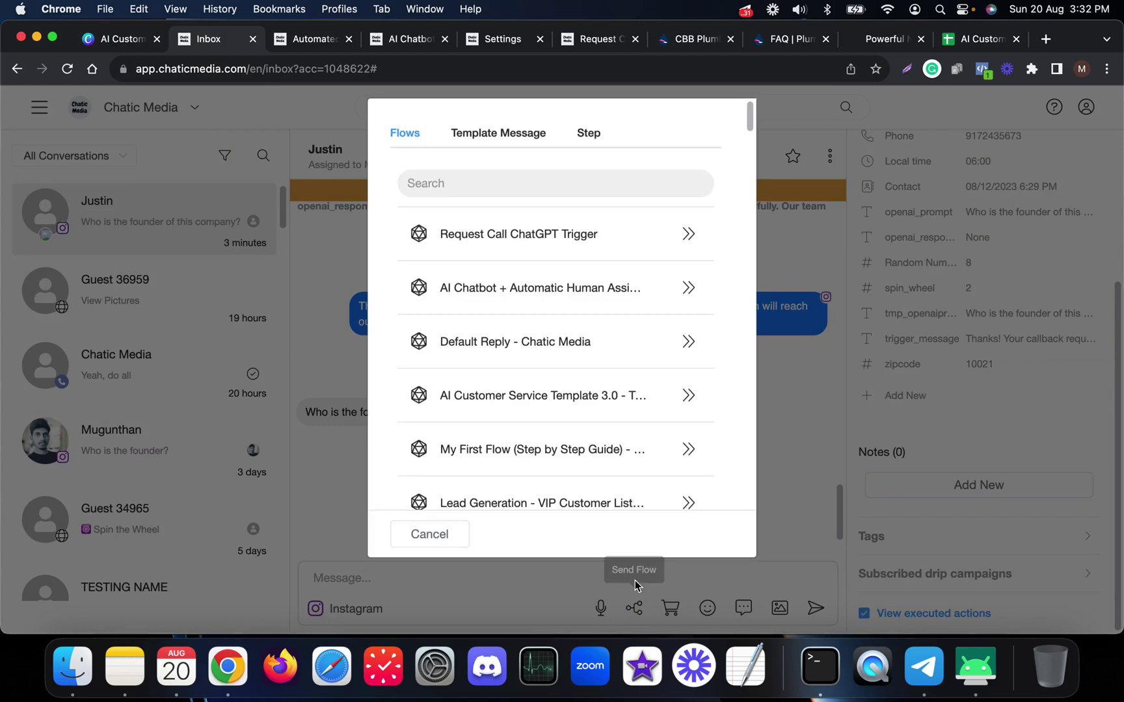
left_click(680, 303)
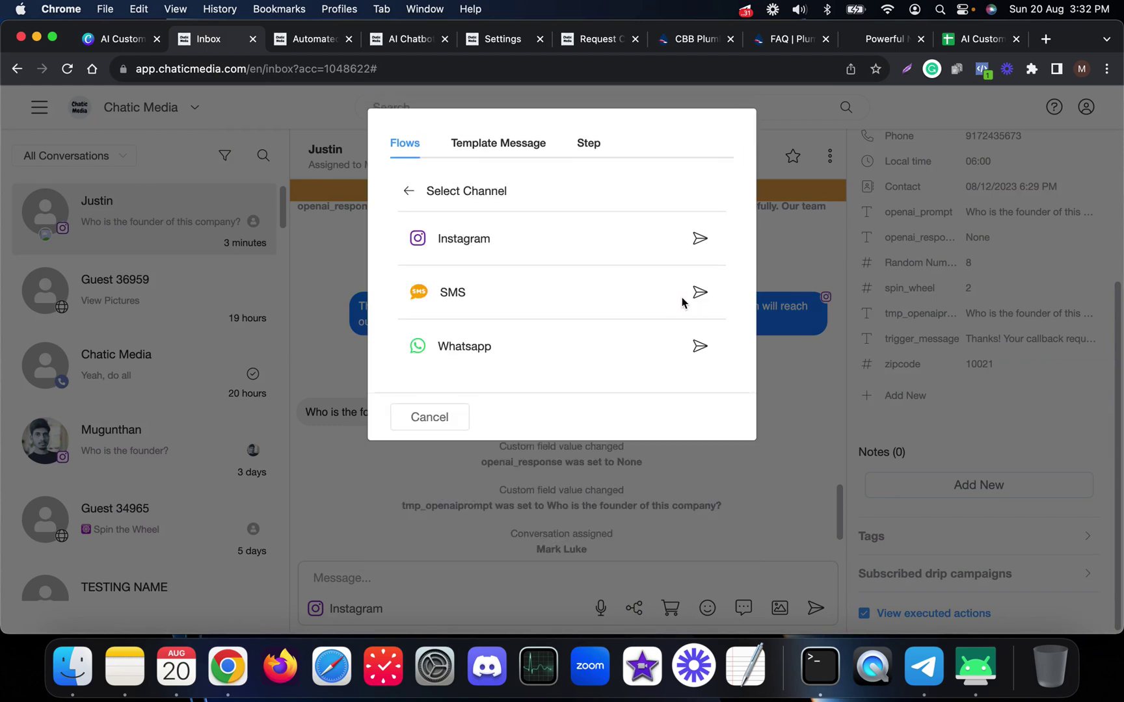
left_click(699, 238)
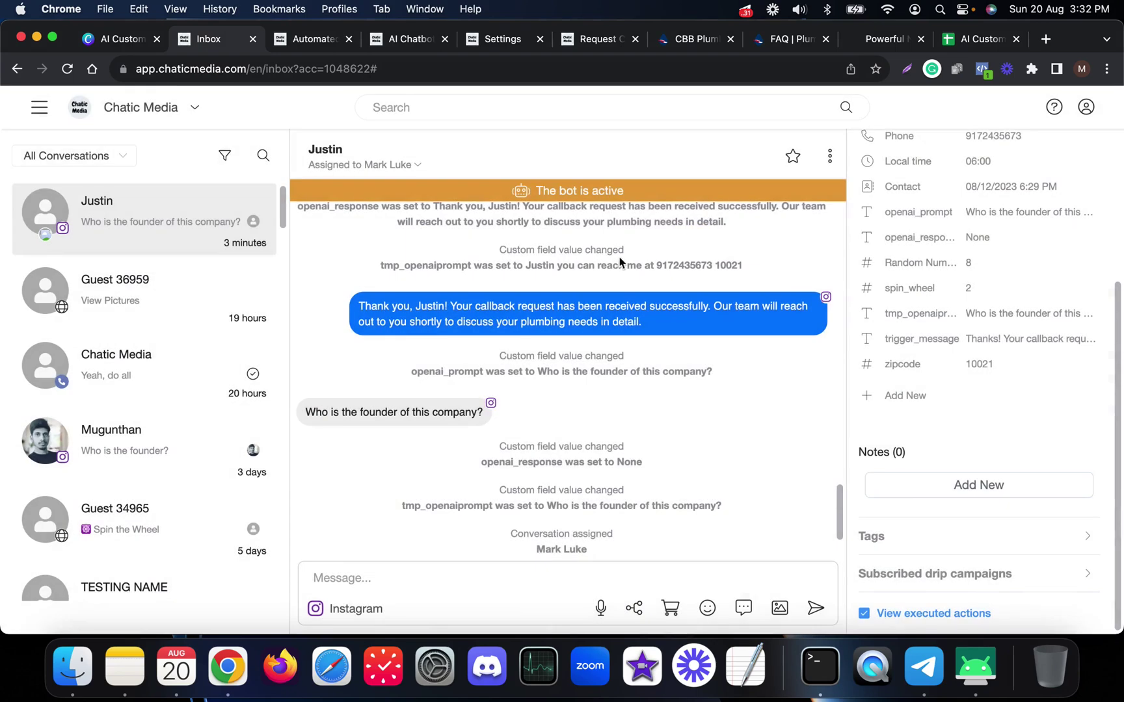
left_click(989, 679)
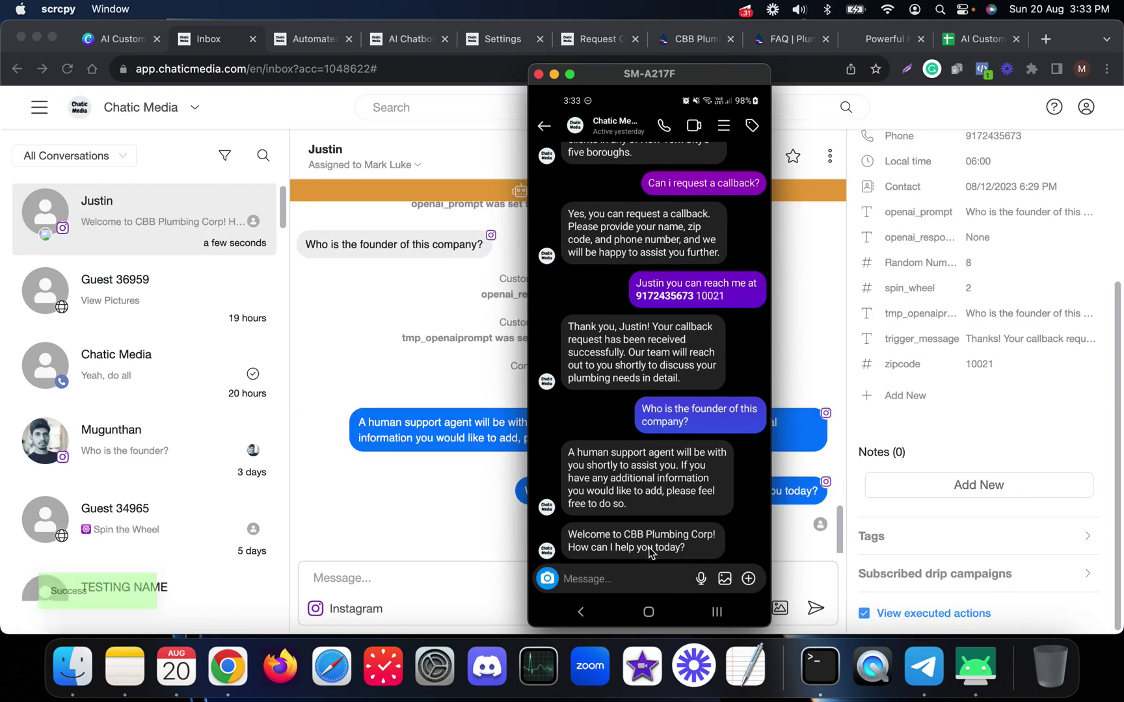
- Send 'Who is the founder?' to the Instagram bot from the mirrored phone
type("Who")
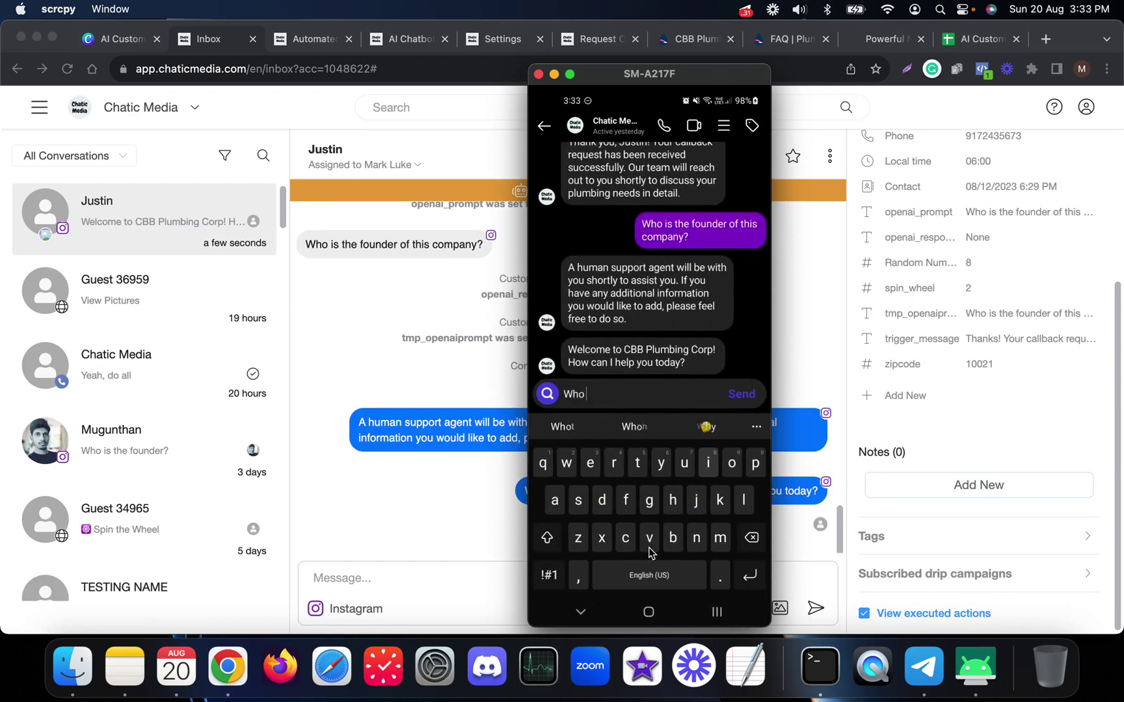
type(" is the founder?")
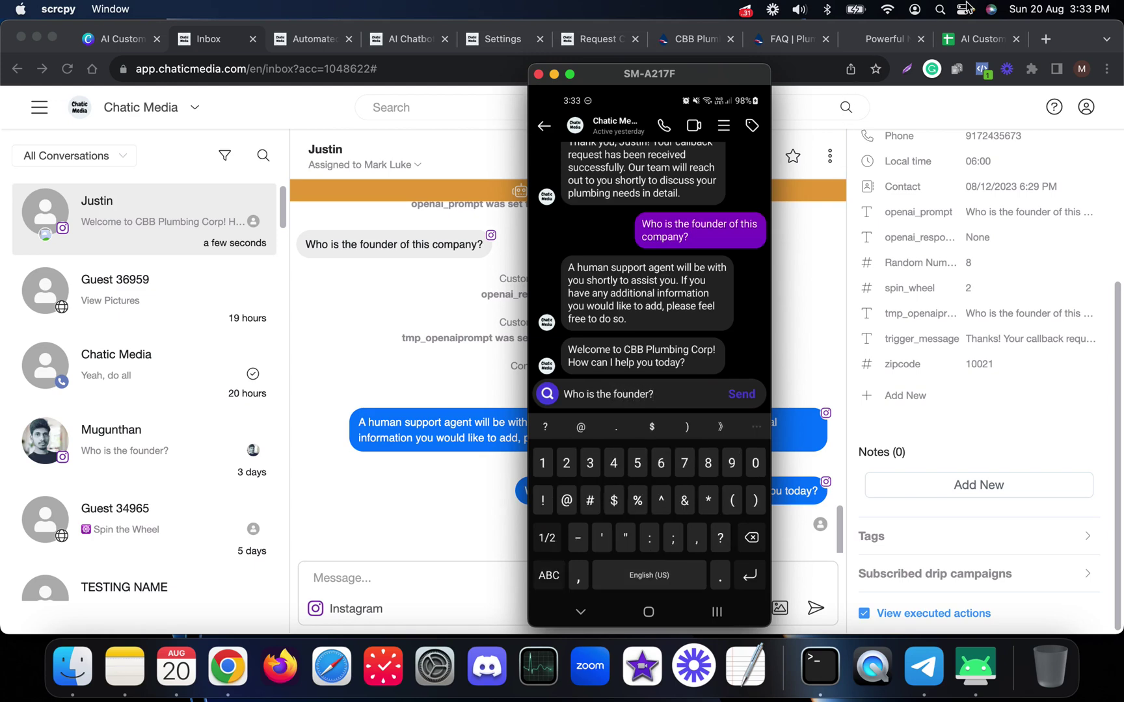
left_click(979, 39)
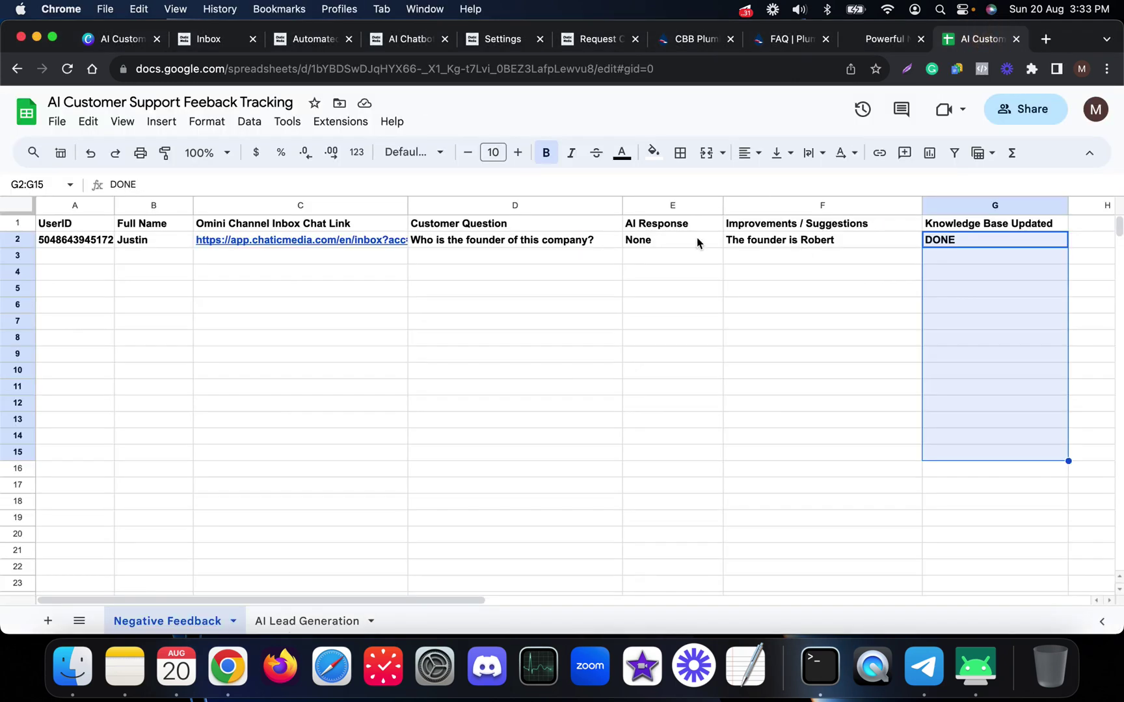
left_click(975, 666)
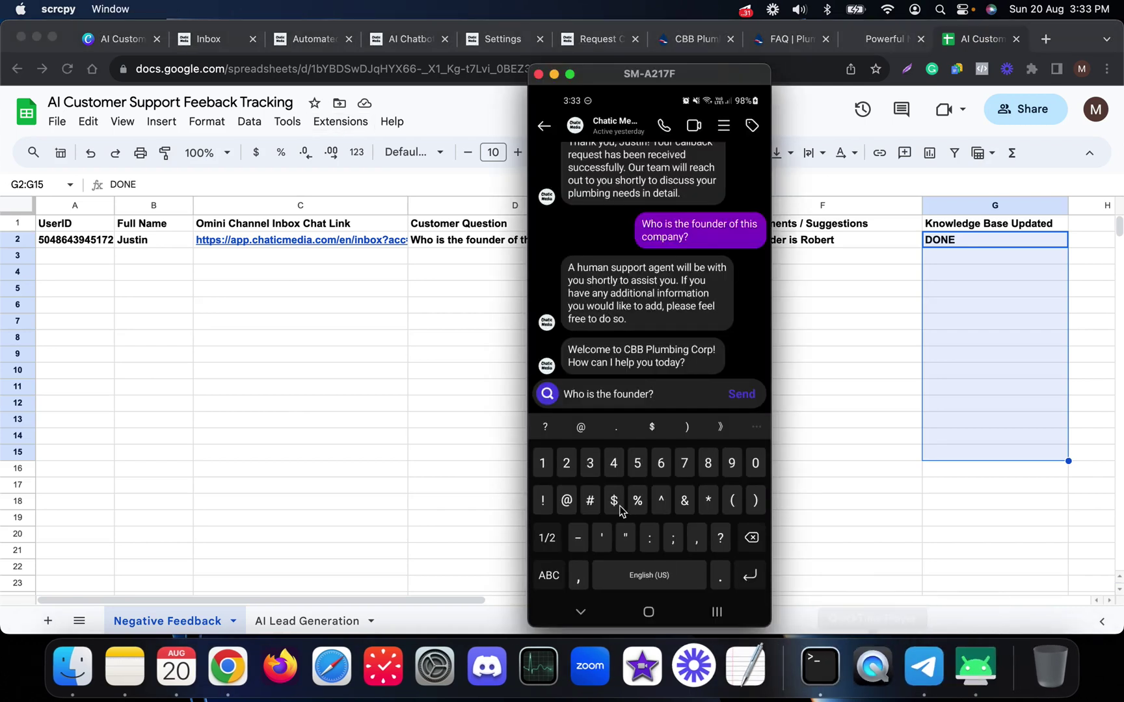
key("Return")
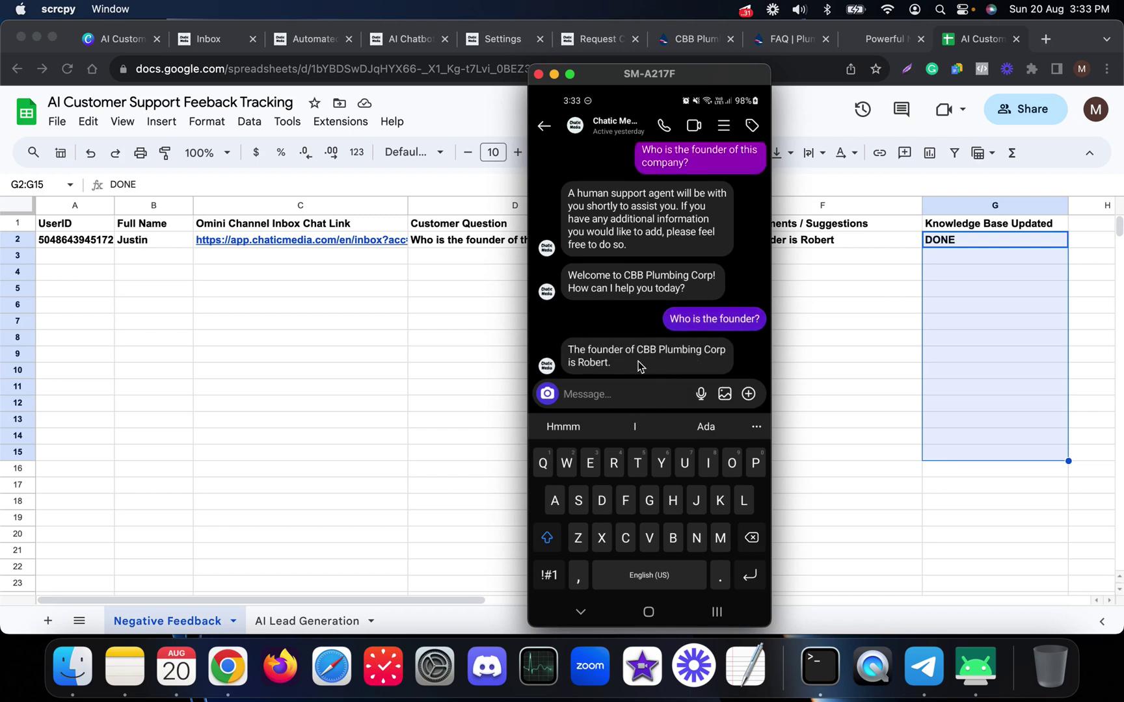
- Review the AI Chatbot flow editor, video overview and Automated Responses tabs, then return to the phone chat
left_click(803, 355)
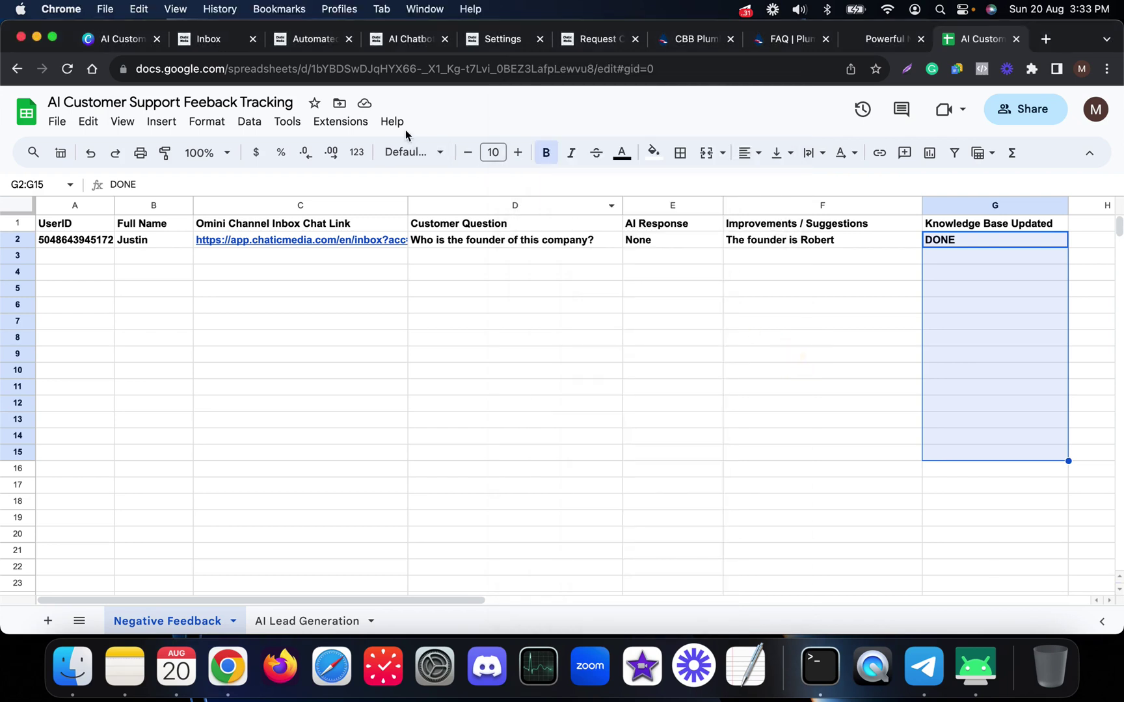
left_click(402, 40)
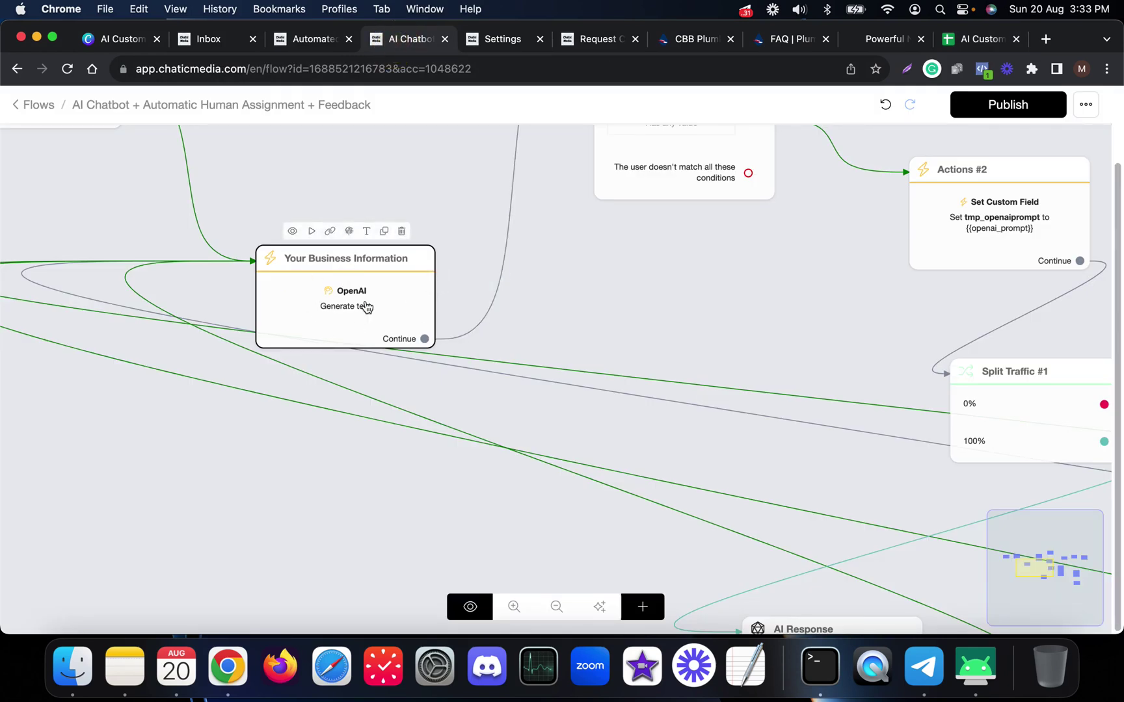
left_click(133, 40)
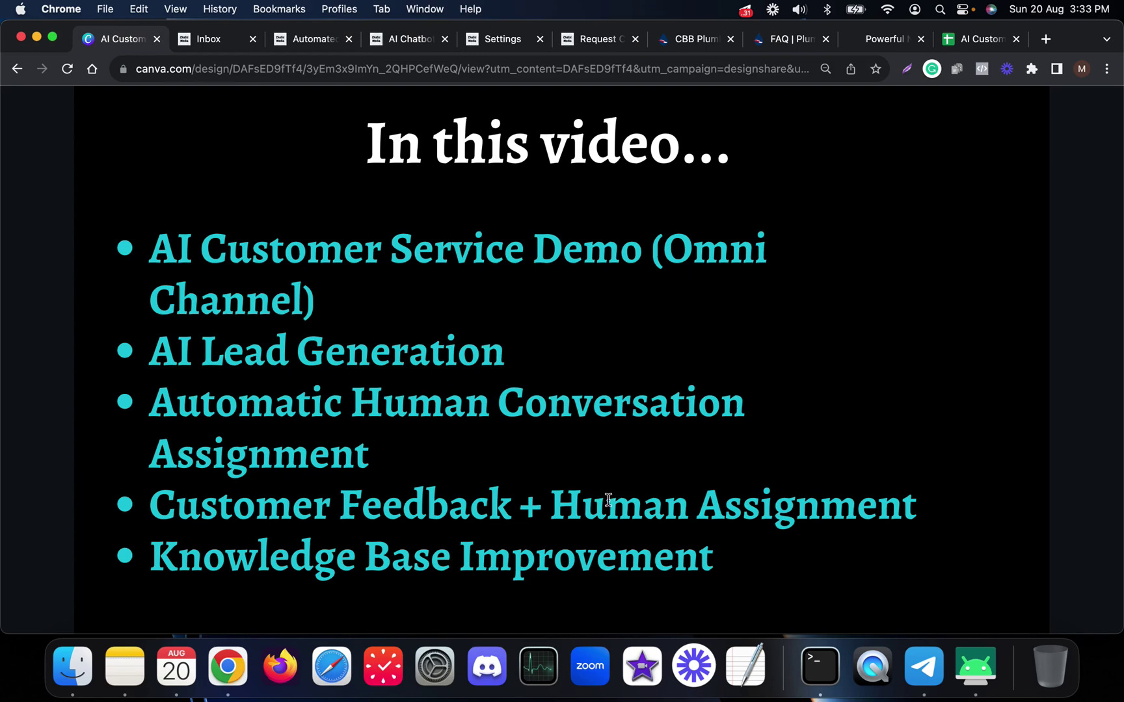
left_click(309, 40)
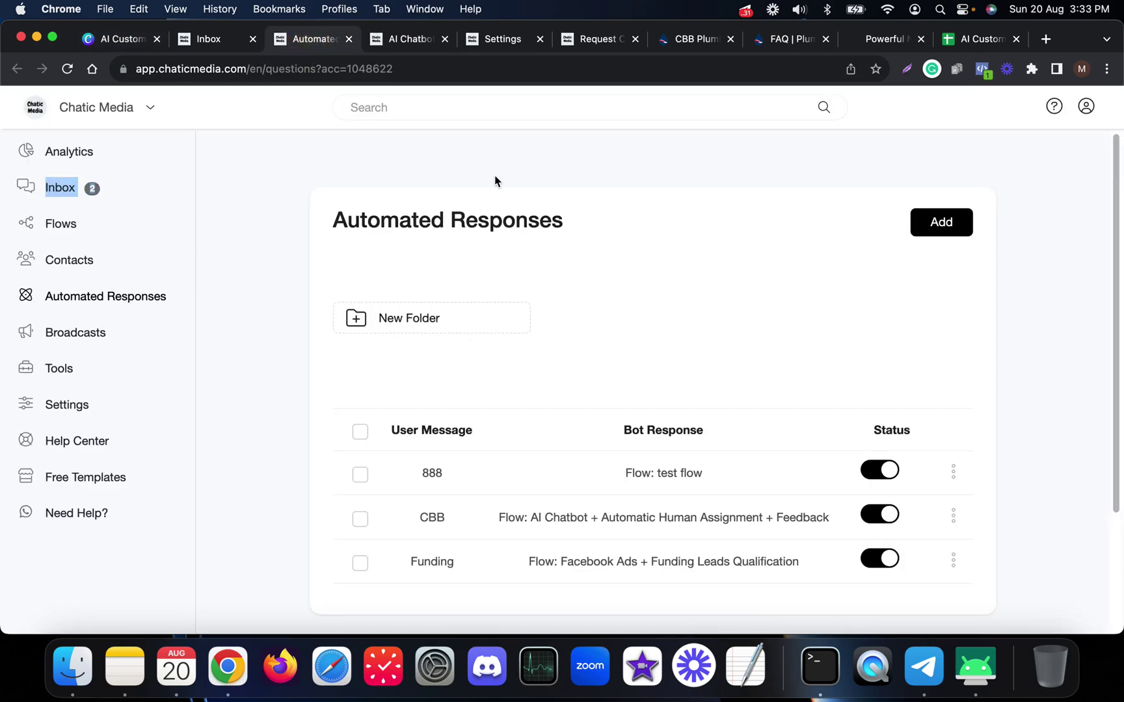
left_click(408, 40)
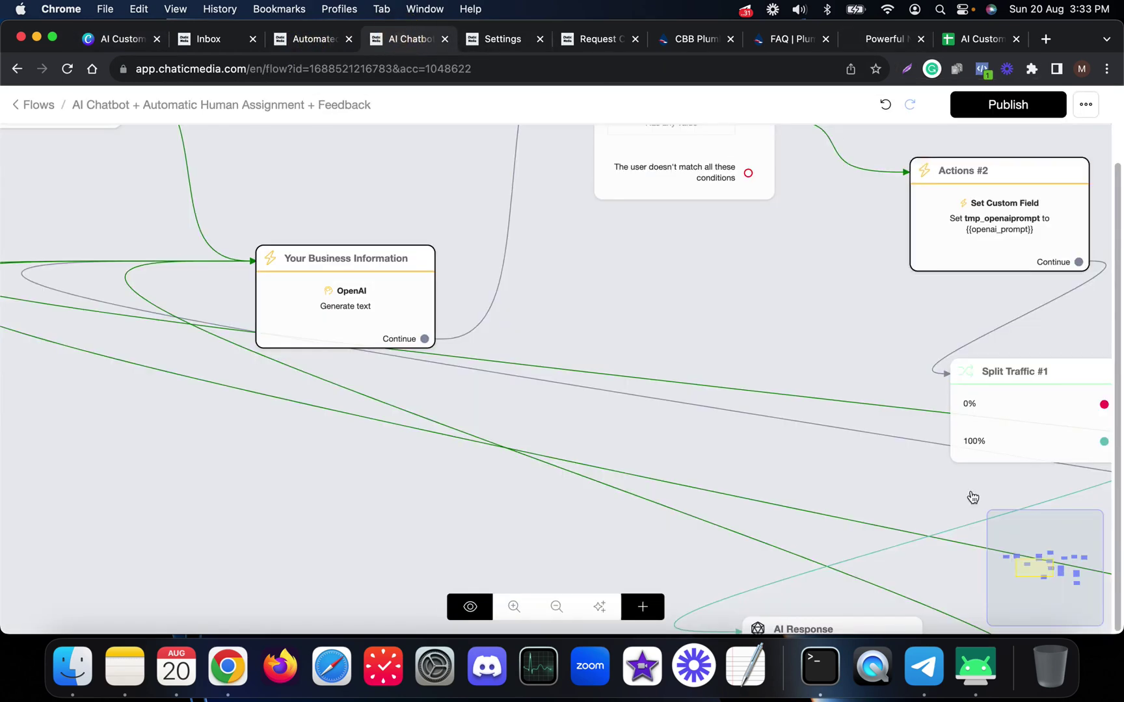
left_click(976, 666)
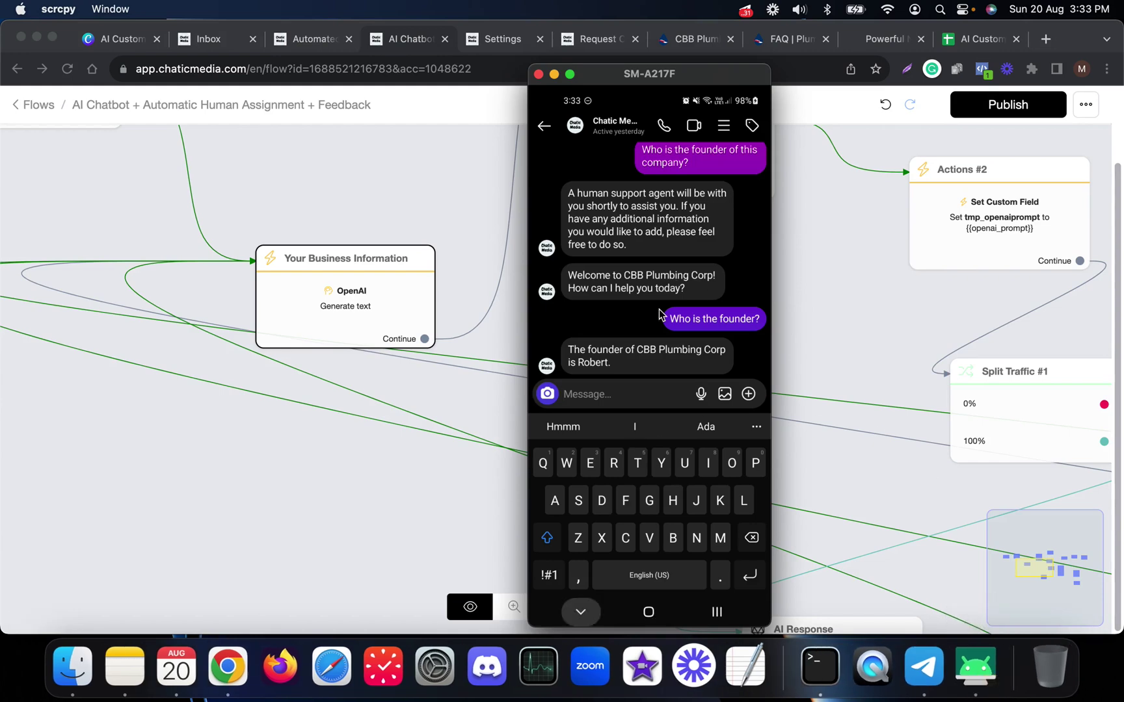
scroll(658, 325, "up", 5)
scroll(659, 347, "up", 4)
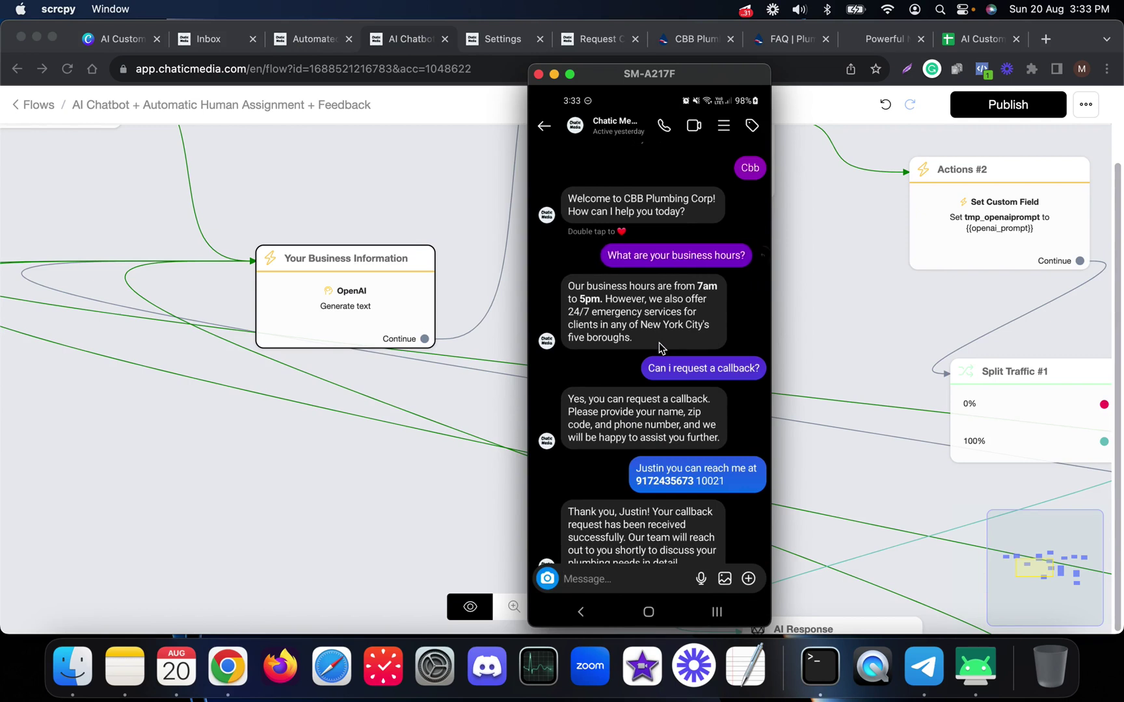
scroll(659, 342, "left", 2)
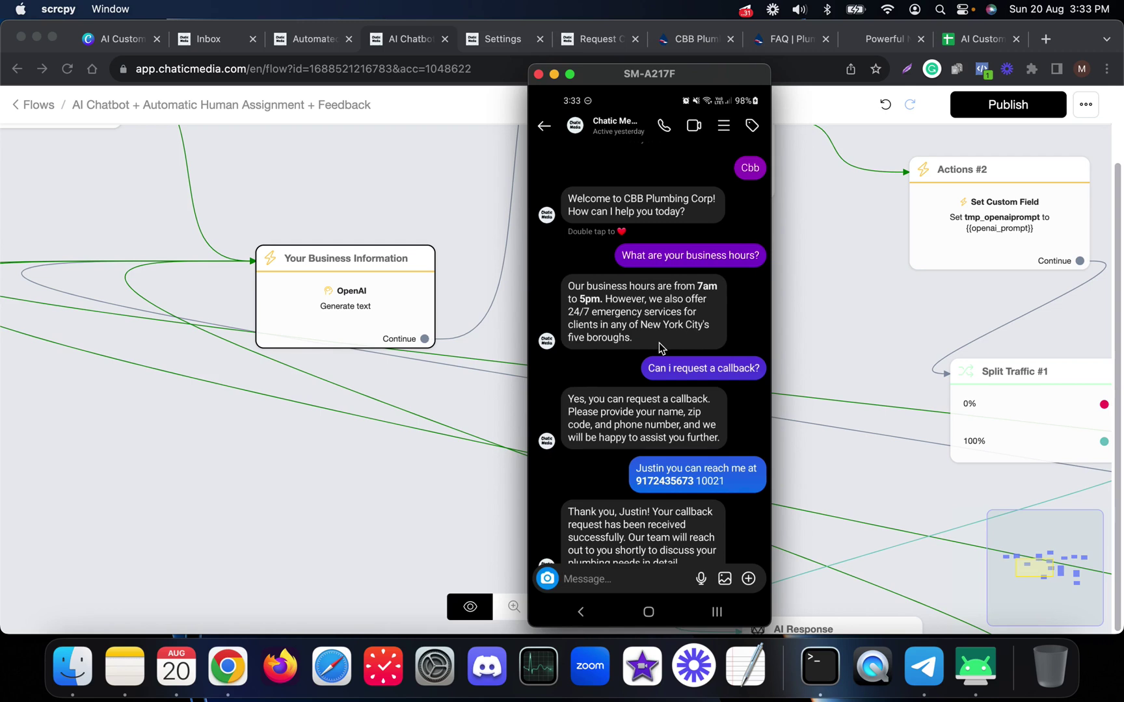
scroll(659, 342, "left", 2)
- Move the AI Response node below Split Traffic and shift the Customer Feedback node right
left_click(846, 287)
scroll(574, 384, "down", 5)
scroll(794, 385, "up", 5)
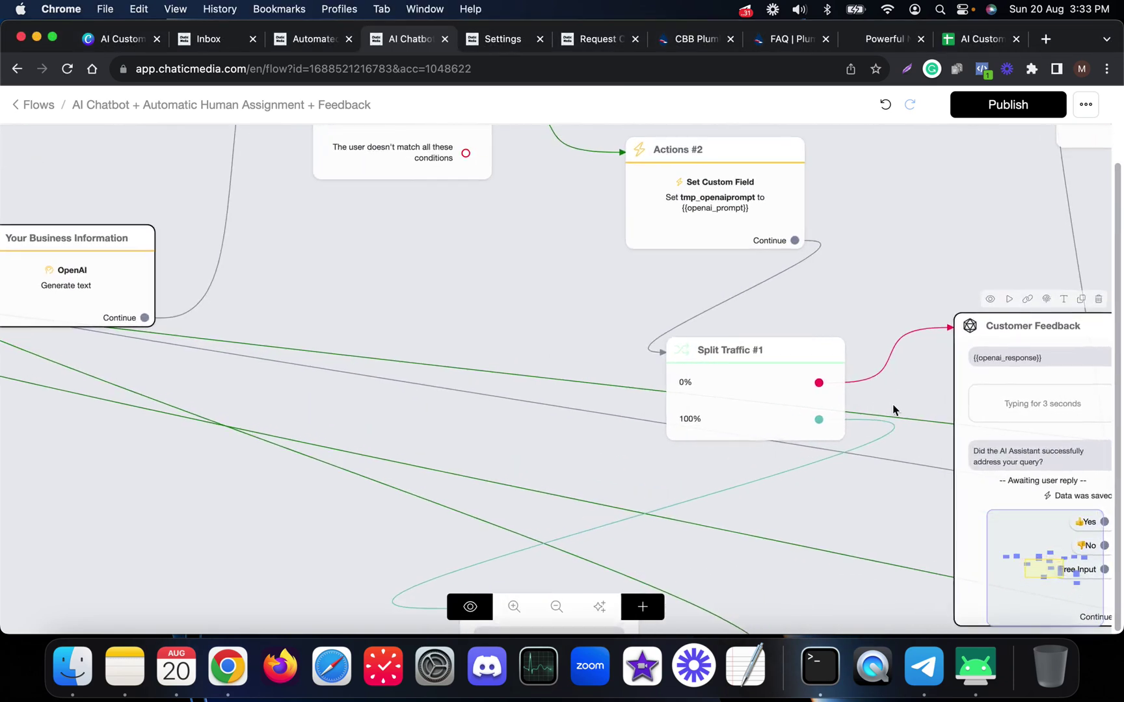
scroll(585, 343, "down", 3)
scroll(694, 399, "up", 3)
scroll(616, 382, "down", 3)
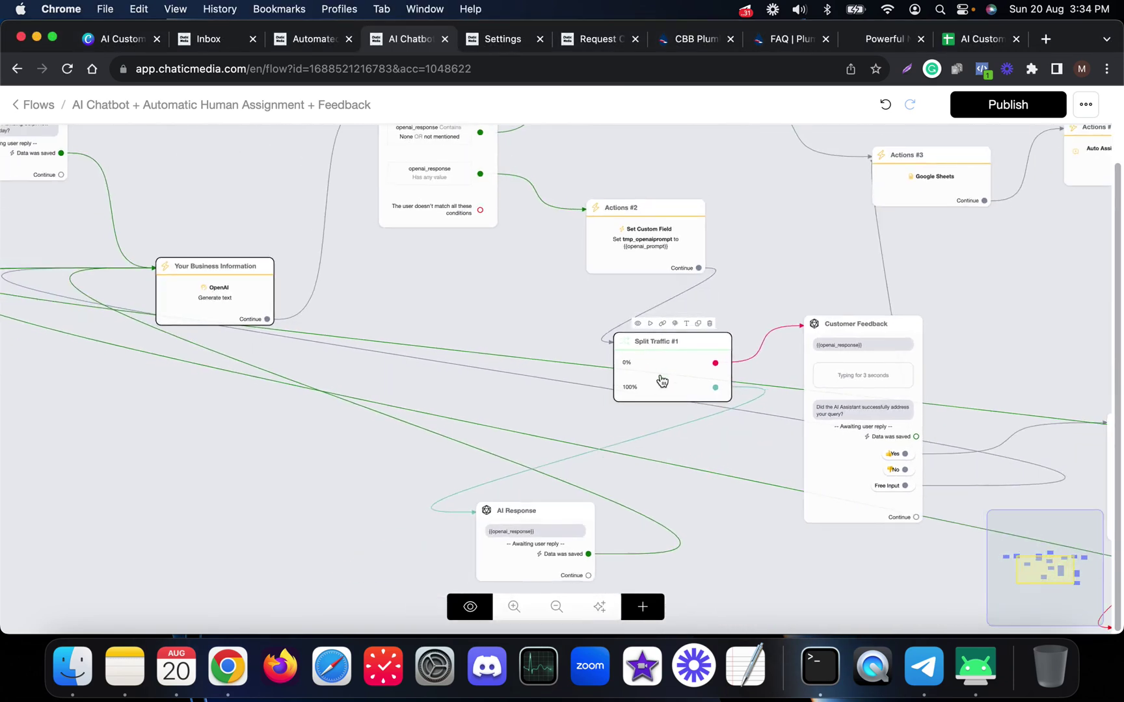
left_click_drag(577, 534, 584, 514)
scroll(668, 376, "up", 3)
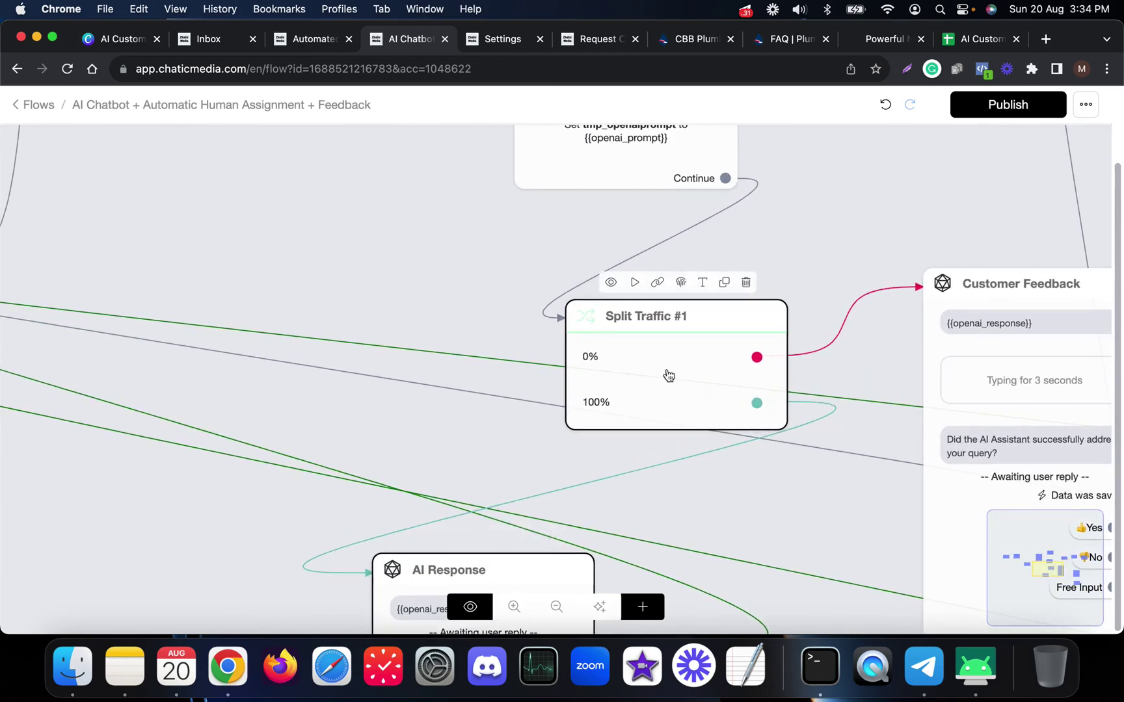
scroll(609, 359, "down", 2)
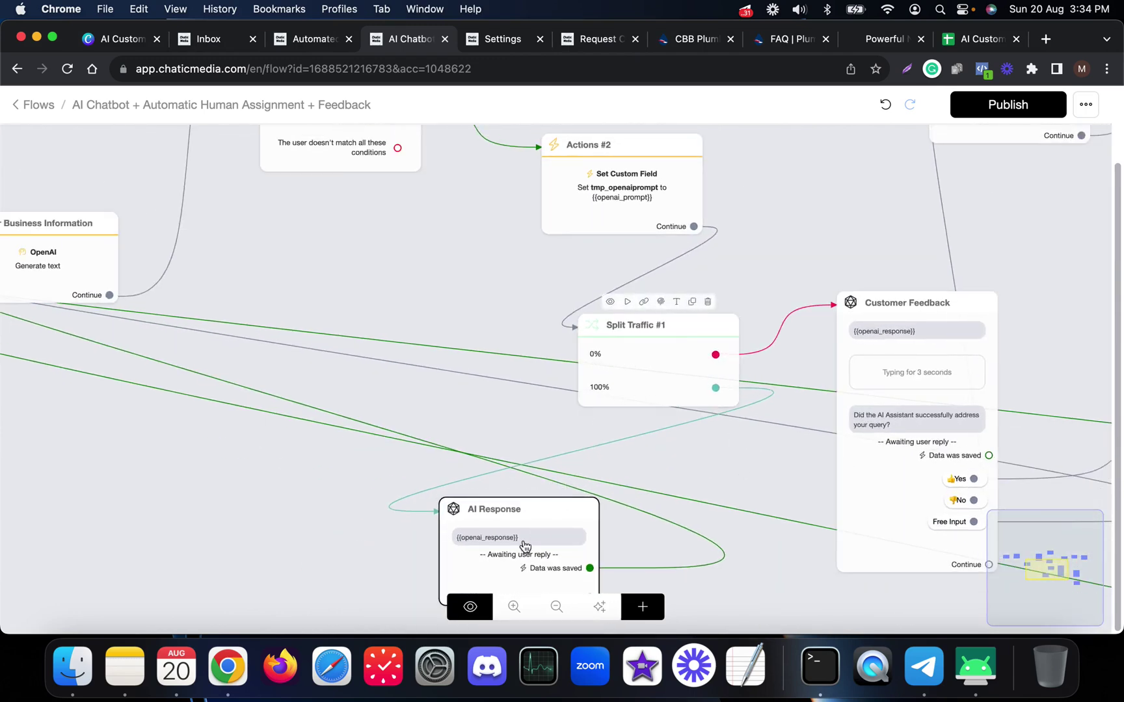
scroll(513, 548, "up", 3)
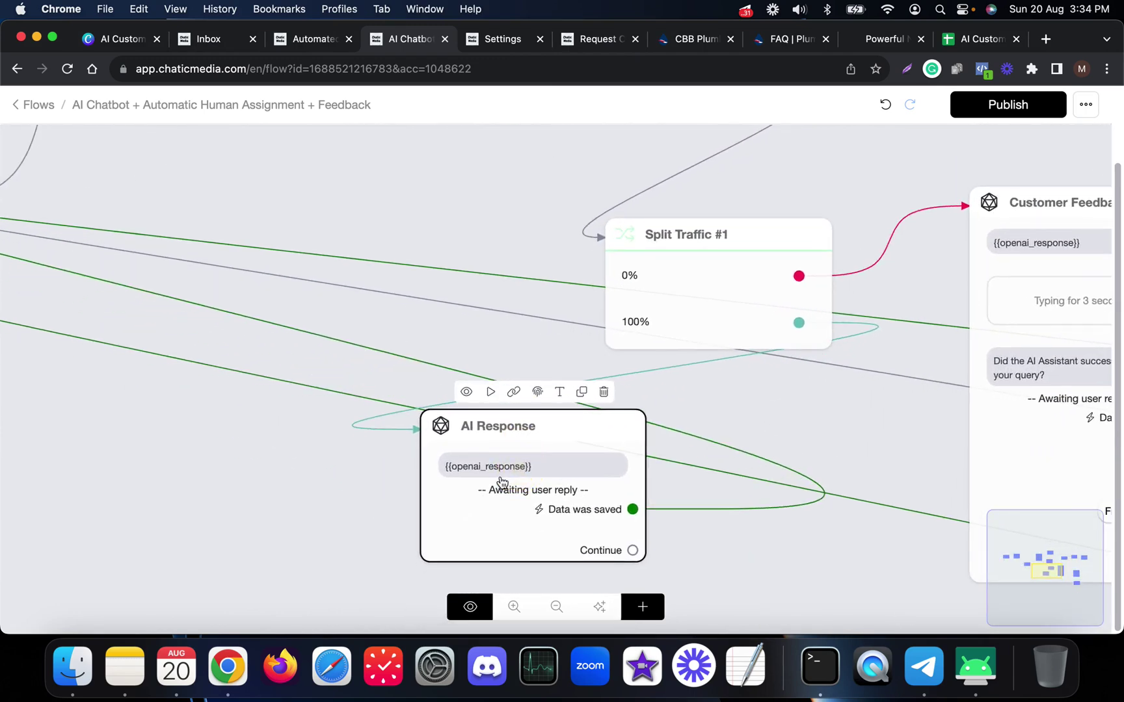
scroll(454, 489, "down", 3)
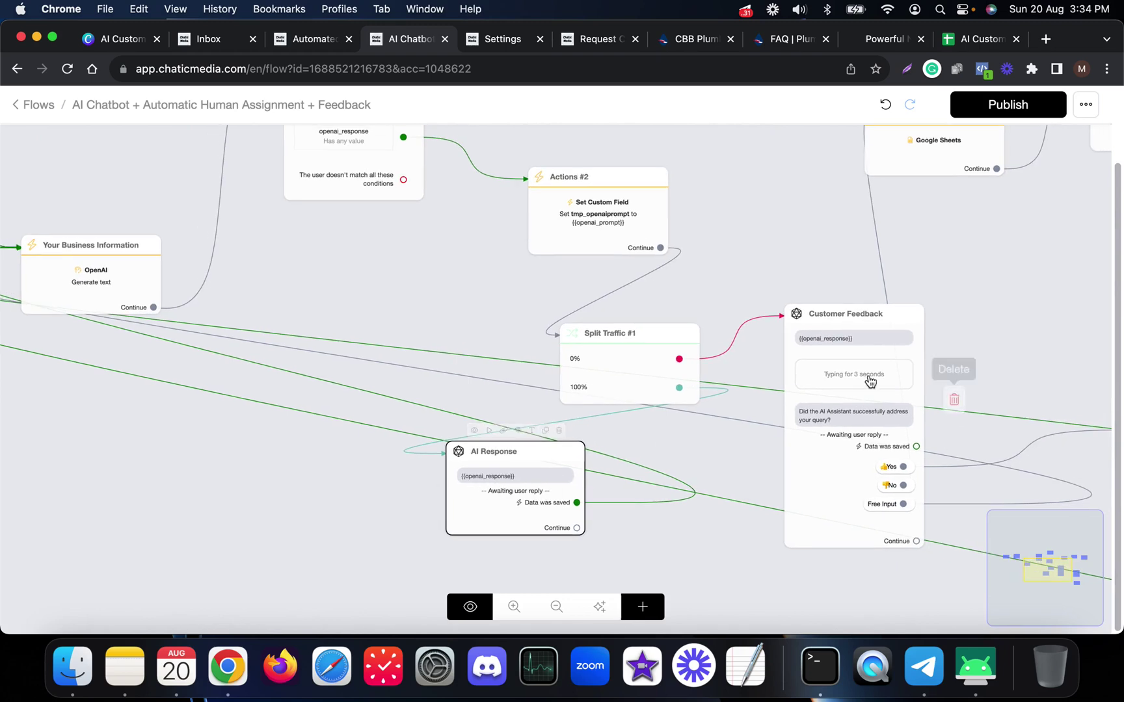
scroll(855, 381, "up", 3)
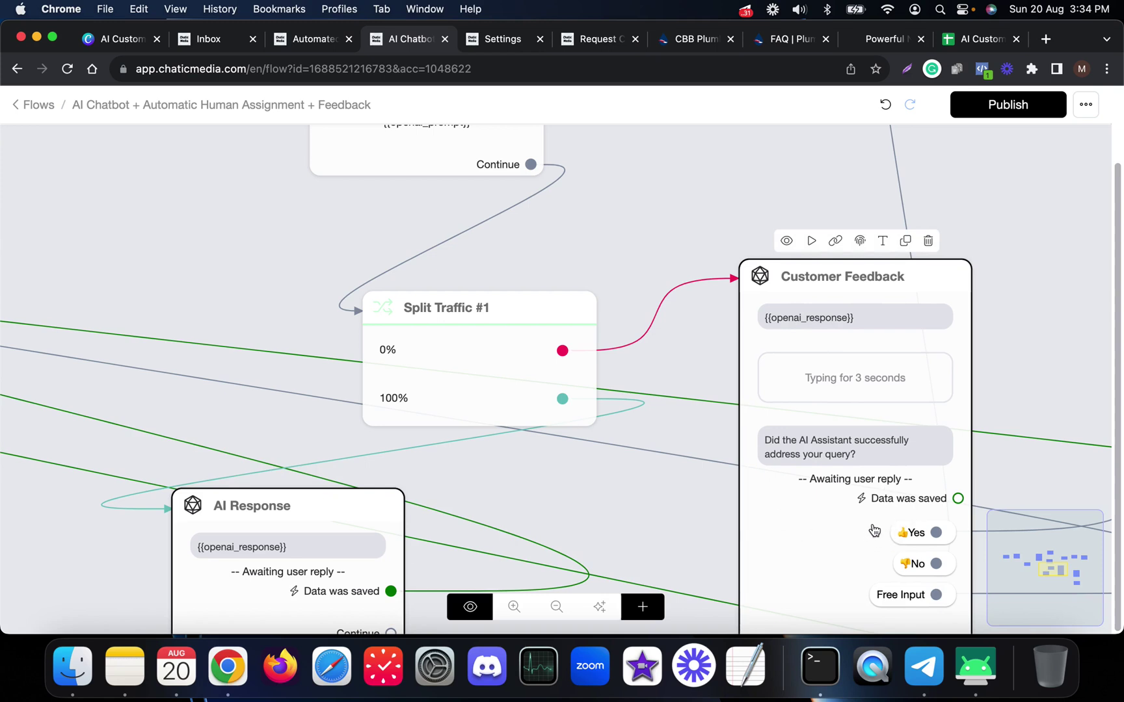
scroll(840, 507, "down", 5)
left_click_drag(690, 333, 721, 355)
scroll(745, 409, "up", 5)
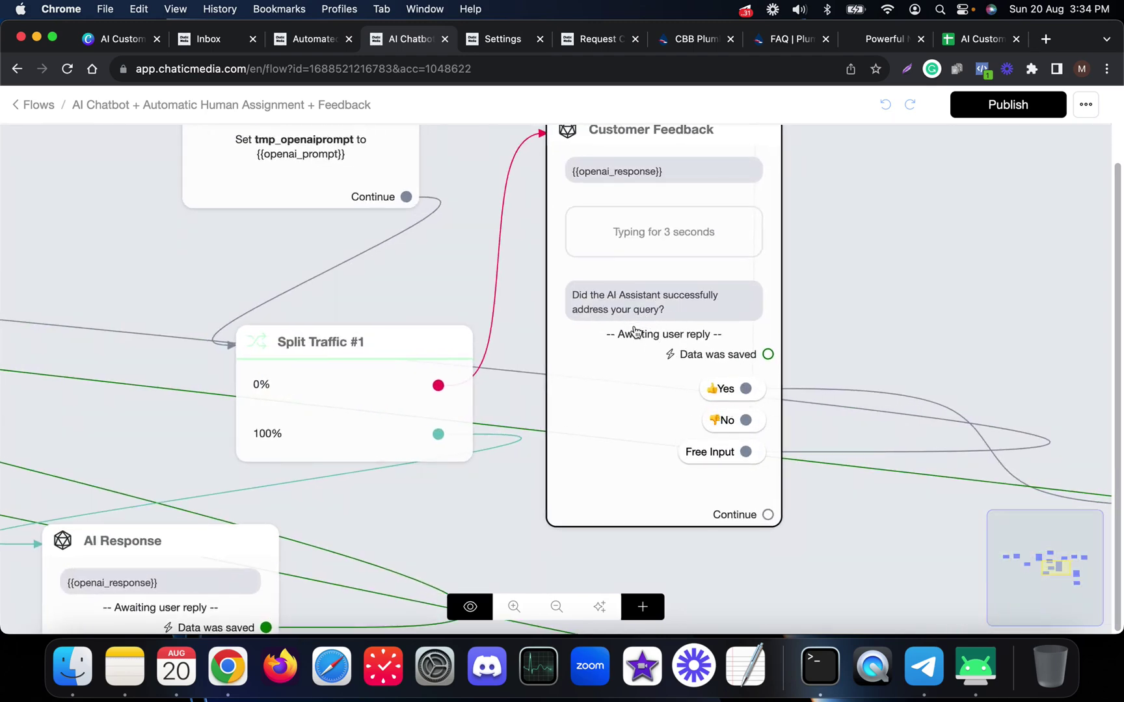
scroll(628, 322, "down", 5)
scroll(631, 331, "down", 3)
scroll(821, 409, "up", 5)
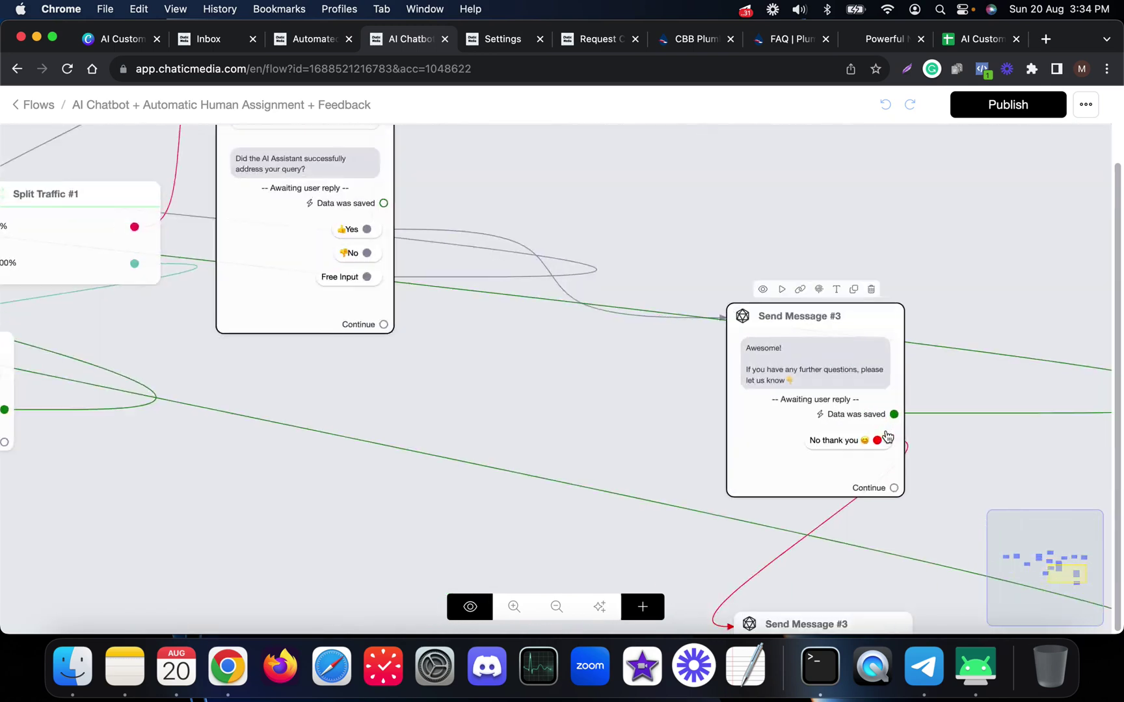
scroll(881, 396, "down", 5)
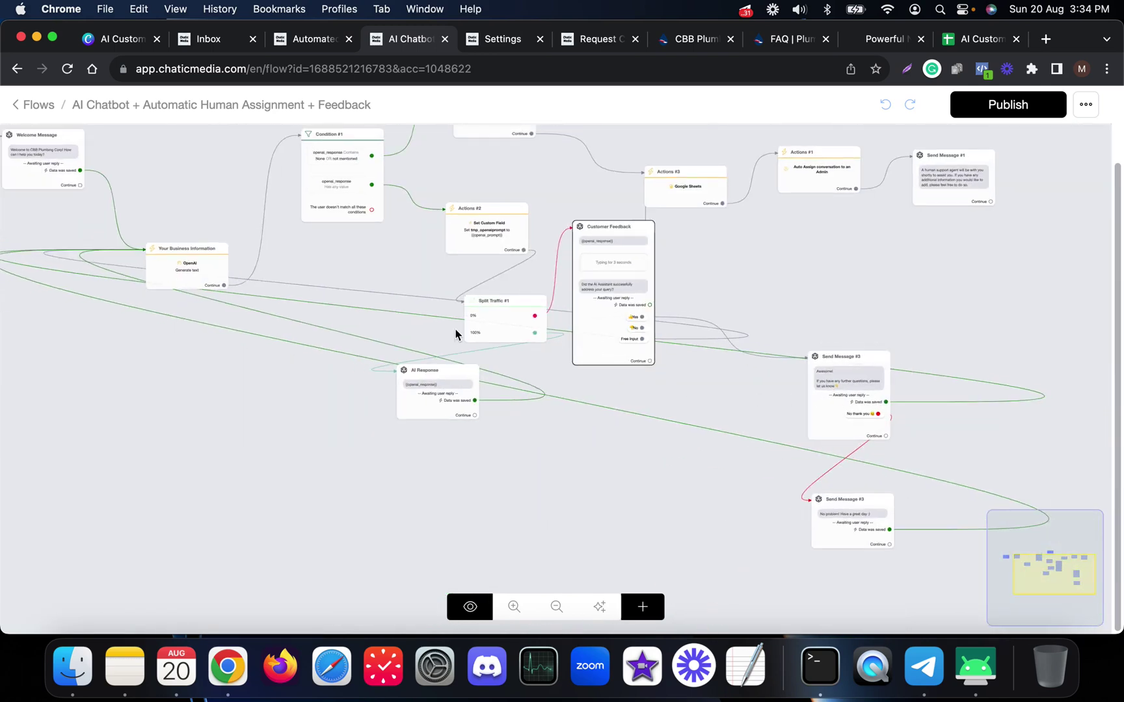
scroll(987, 170, "up", 5)
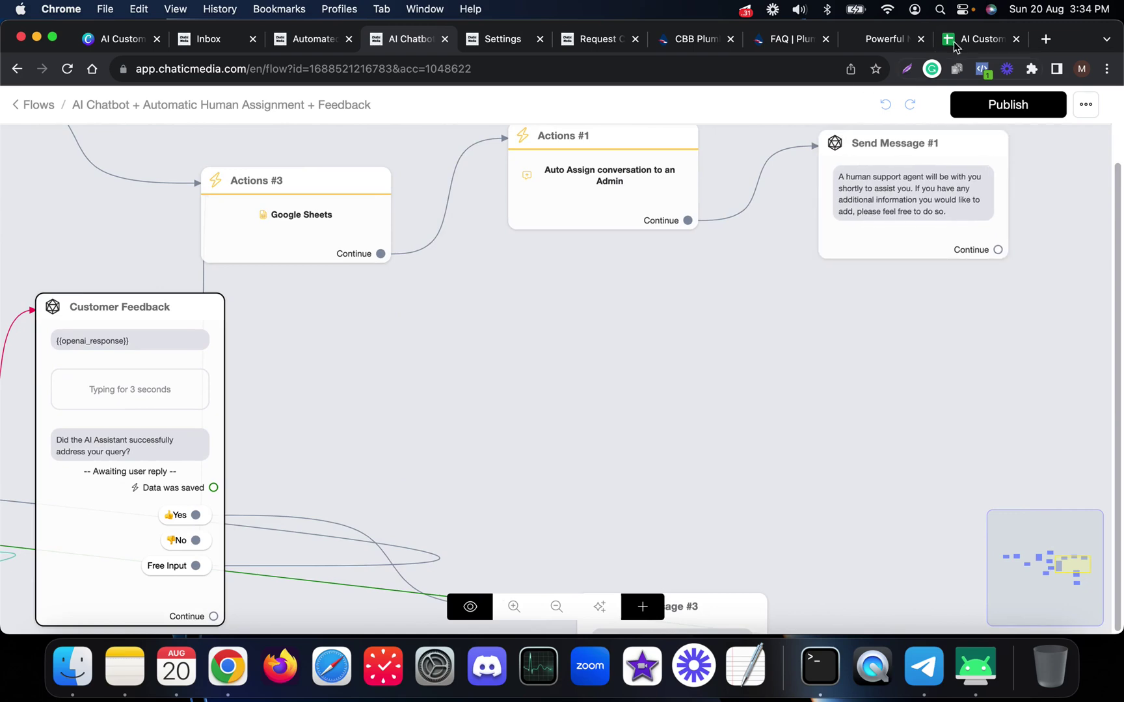
- Clear the column G selection in the spreadsheet, then open the Split Traffic #1 settings
left_click(961, 39)
left_click(210, 272)
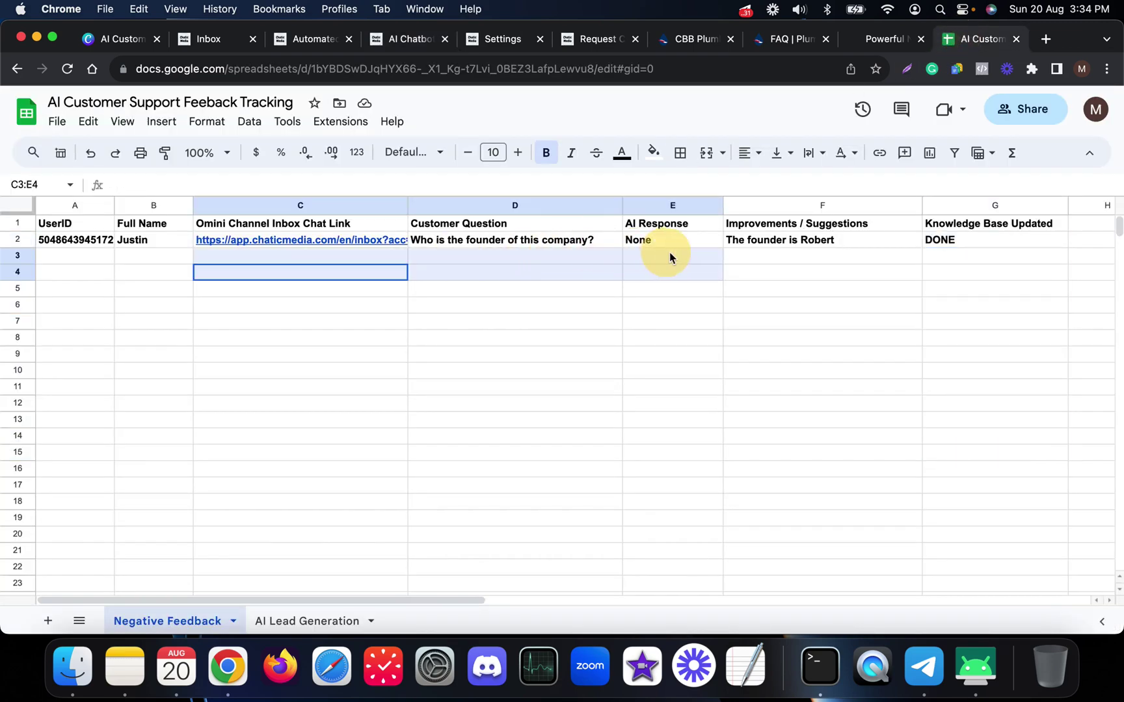
left_click(626, 423)
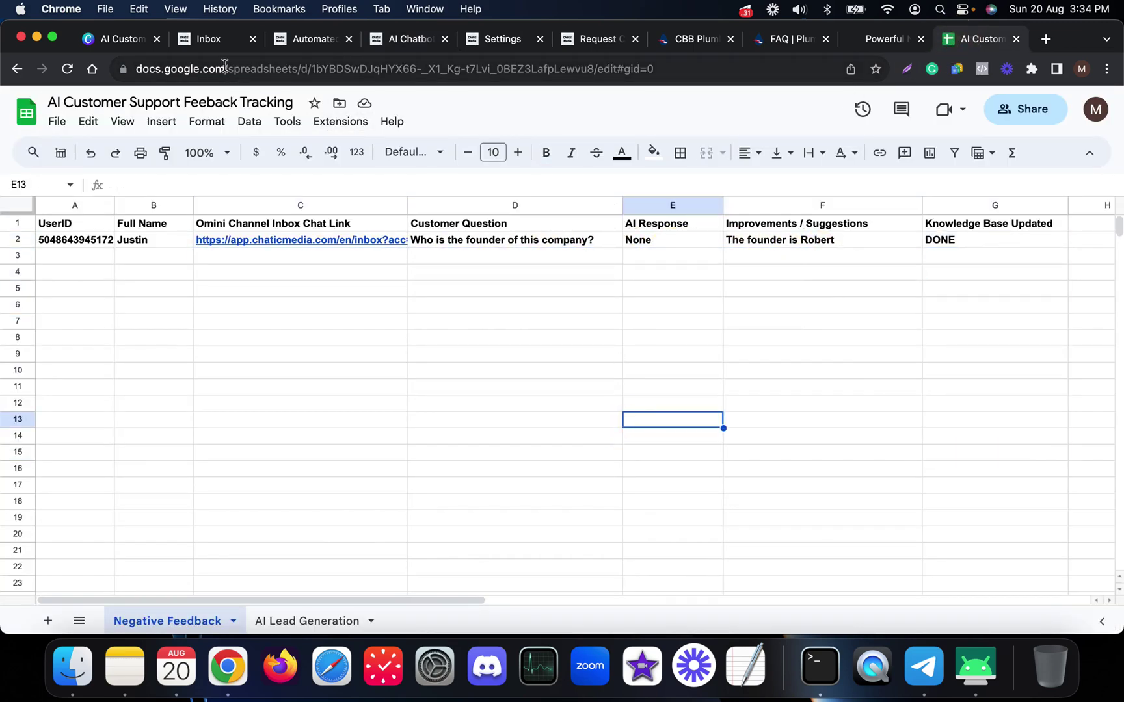
left_click(398, 39)
scroll(828, 393, "down", 5)
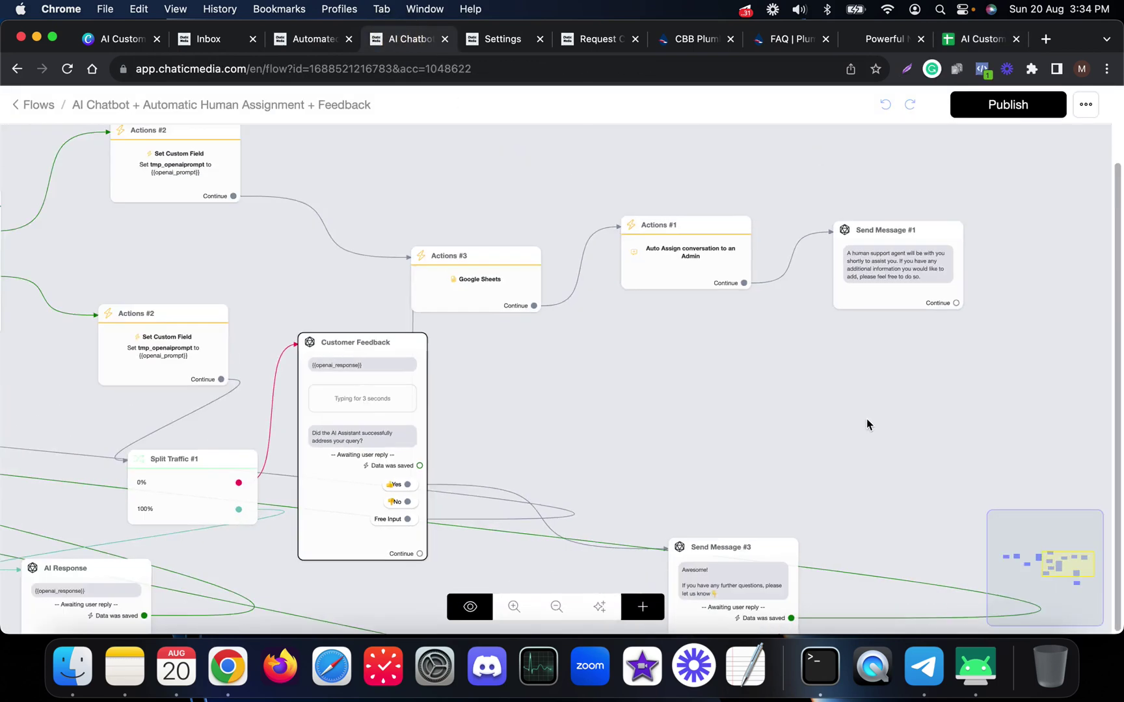
scroll(394, 492, "up", 5)
left_click(509, 443)
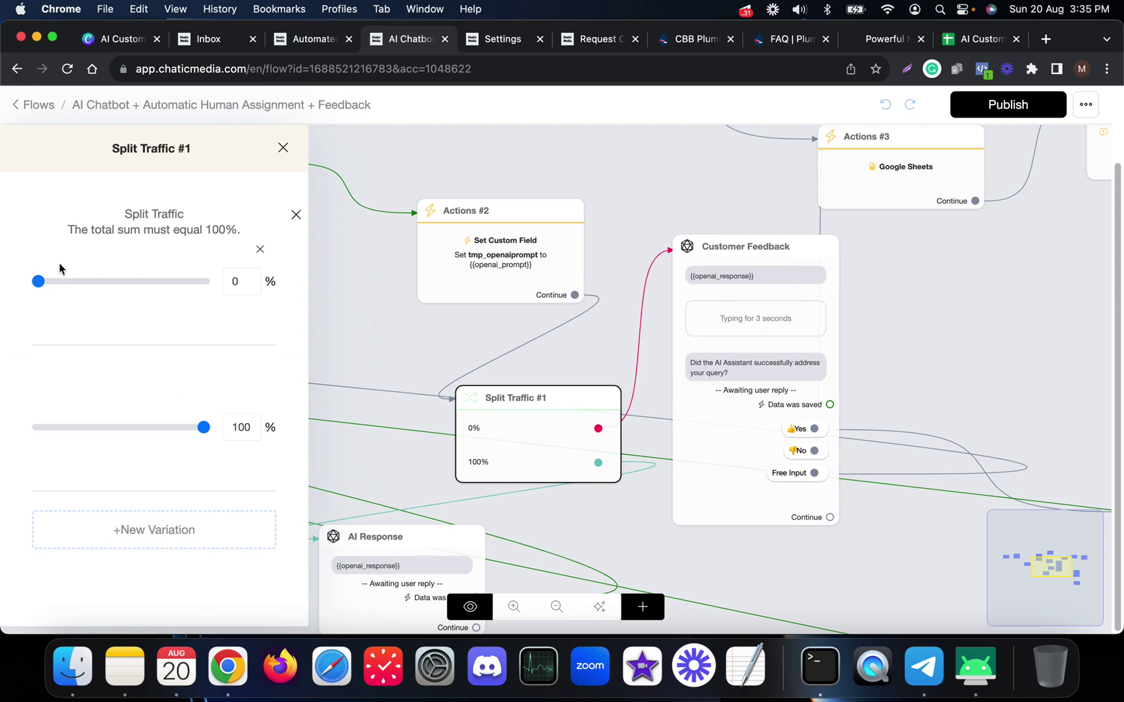
- Set Split Traffic #1 to 100% for the first branch and 0% for the second, then publish
left_click_drag(40, 283, 227, 286)
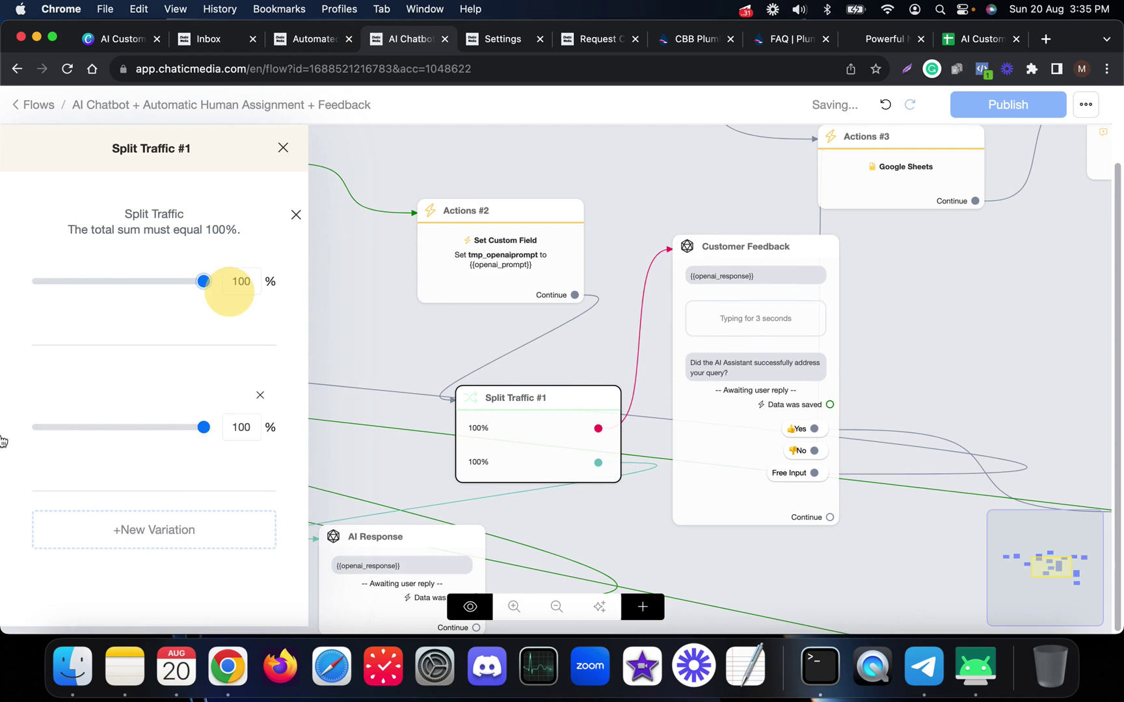
left_click_drag(204, 427, 6, 435)
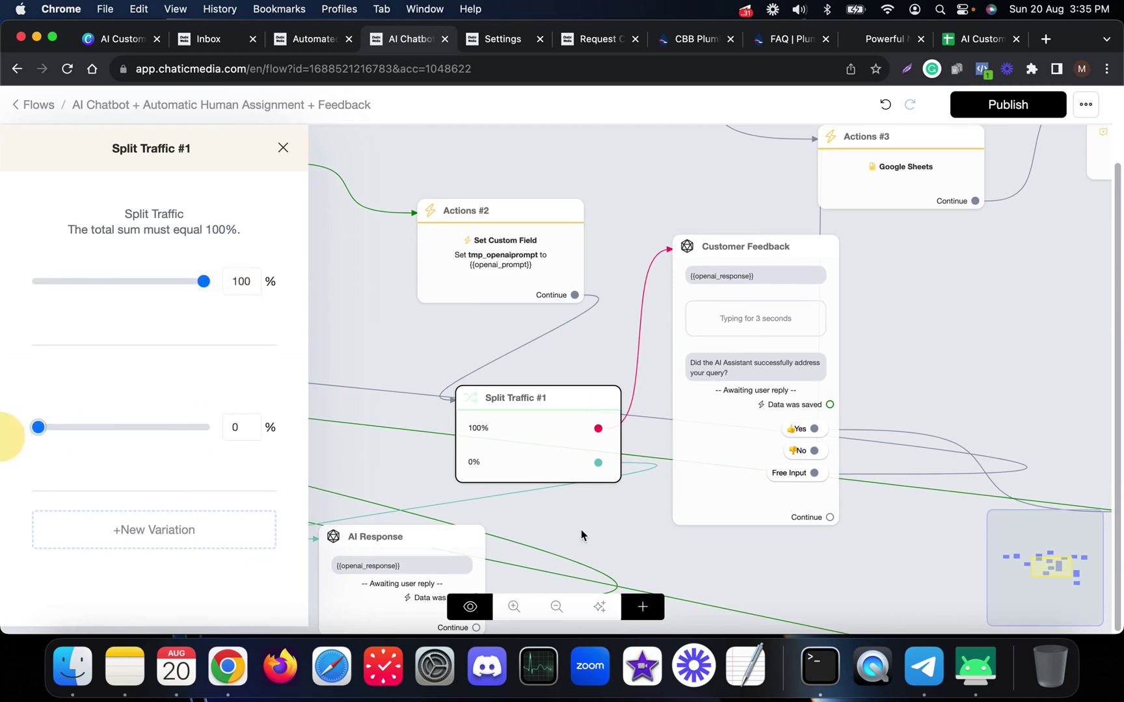
left_click(609, 532)
left_click(1006, 108)
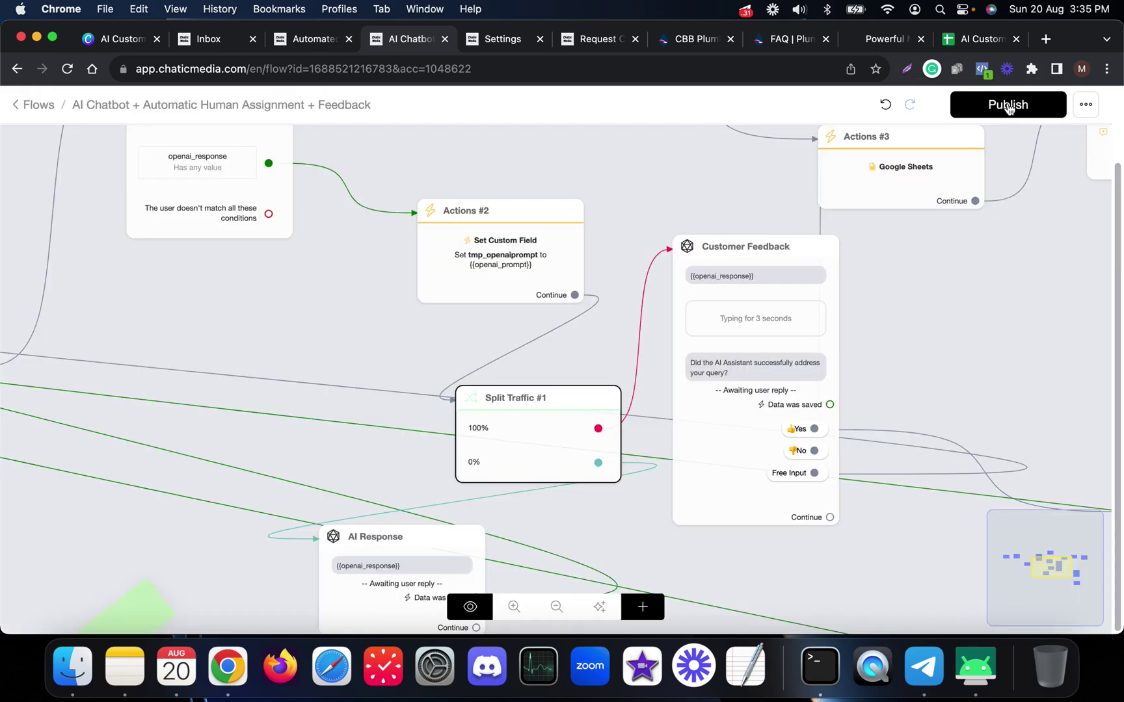
- Open the Welcome Message step settings
scroll(732, 431, "down", 5)
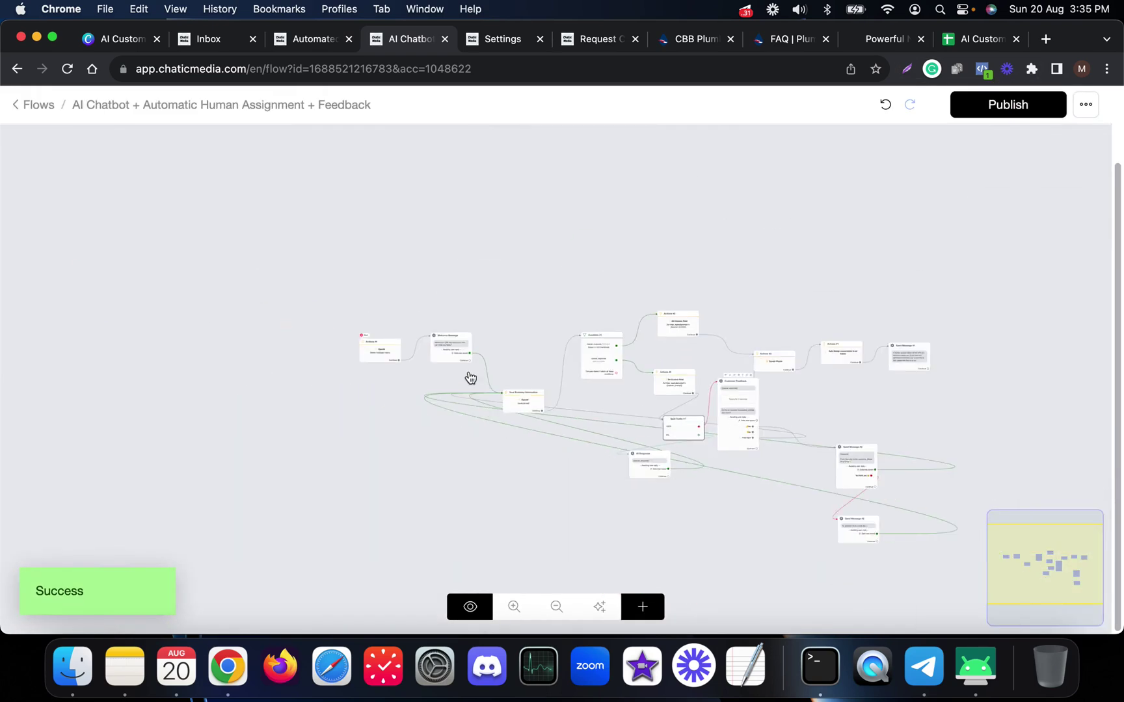
scroll(458, 363, "up", 5)
left_click(446, 334)
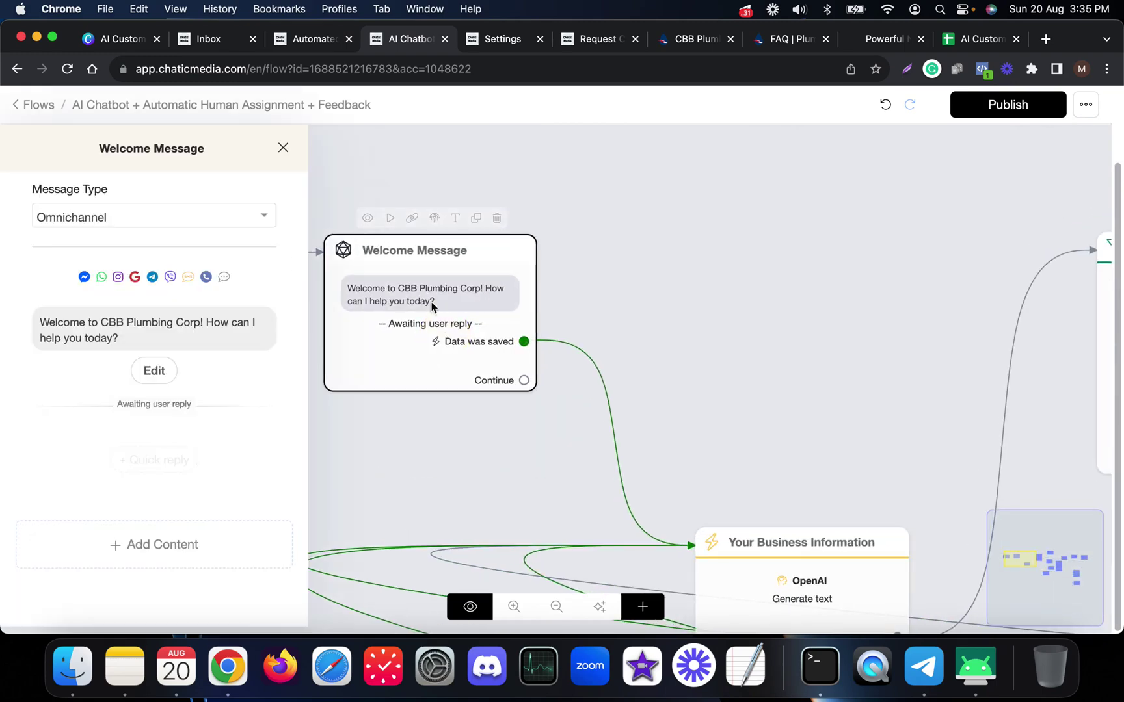
- Close the Welcome Message panel, pan the canvas, and switch to the CBB Plumbing Corp website
left_click(685, 267)
scroll(455, 293, "down", 5)
left_click_drag(514, 201, 294, 210)
left_click(103, 39)
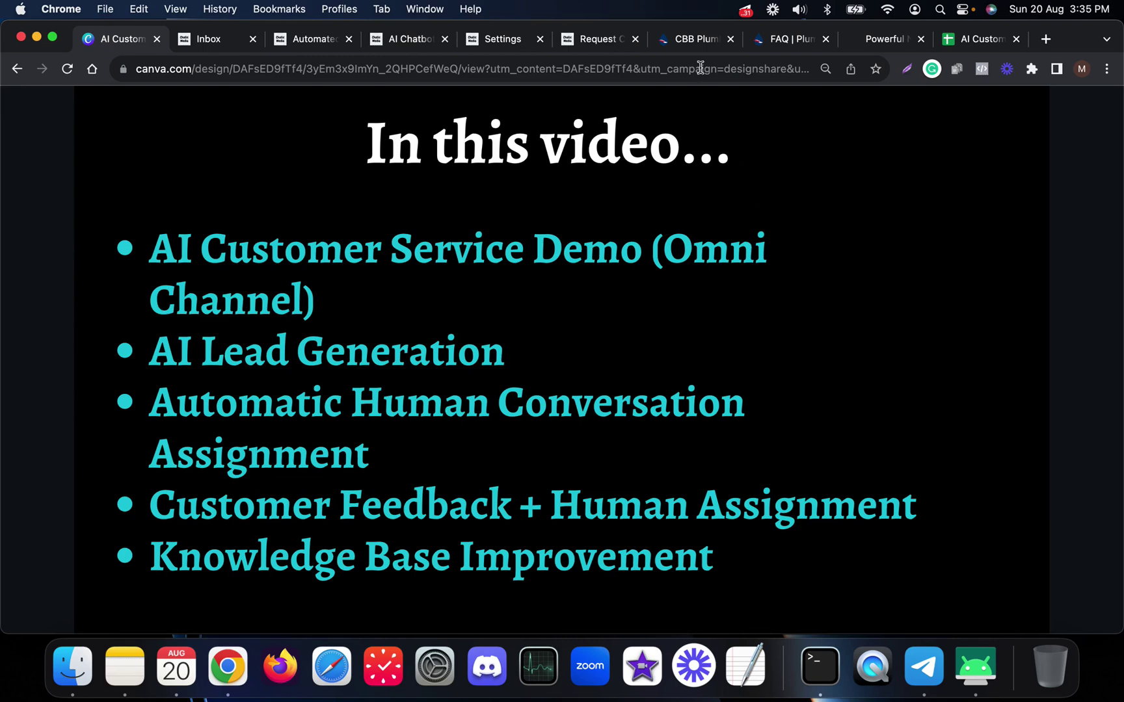
left_click(699, 40)
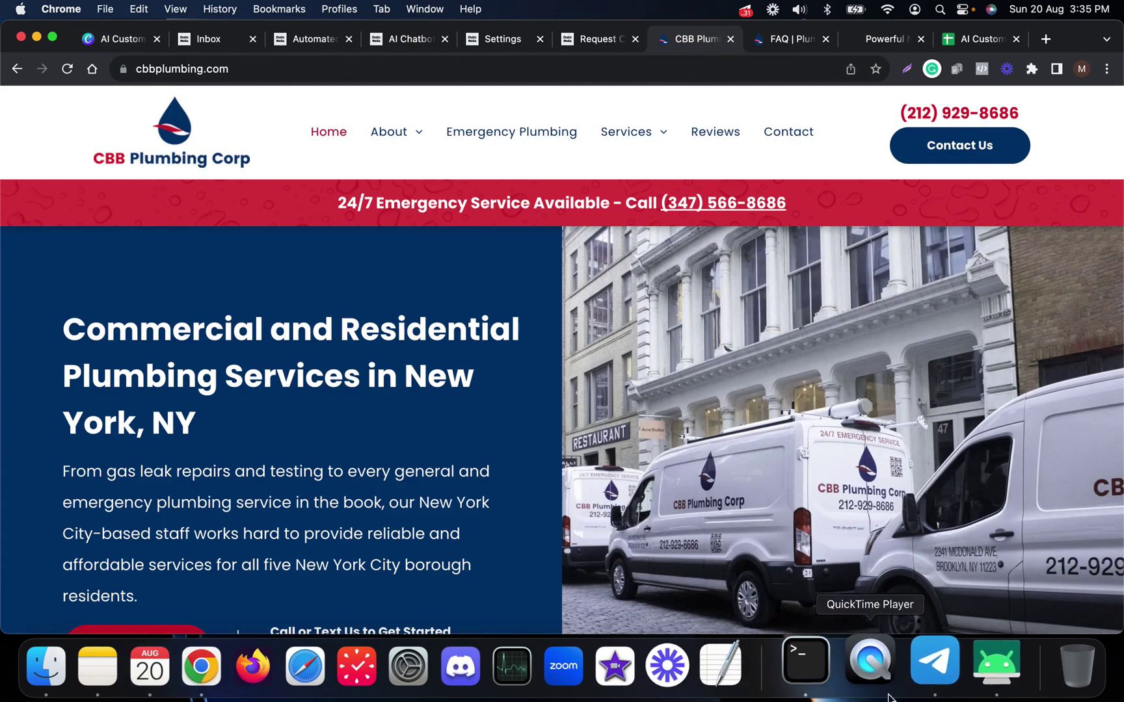
- In Telegram, start the bot with 'CBB', ask 'WHO IS THE FOUNDER?' and answer Yes to the feedback
left_click(925, 685)
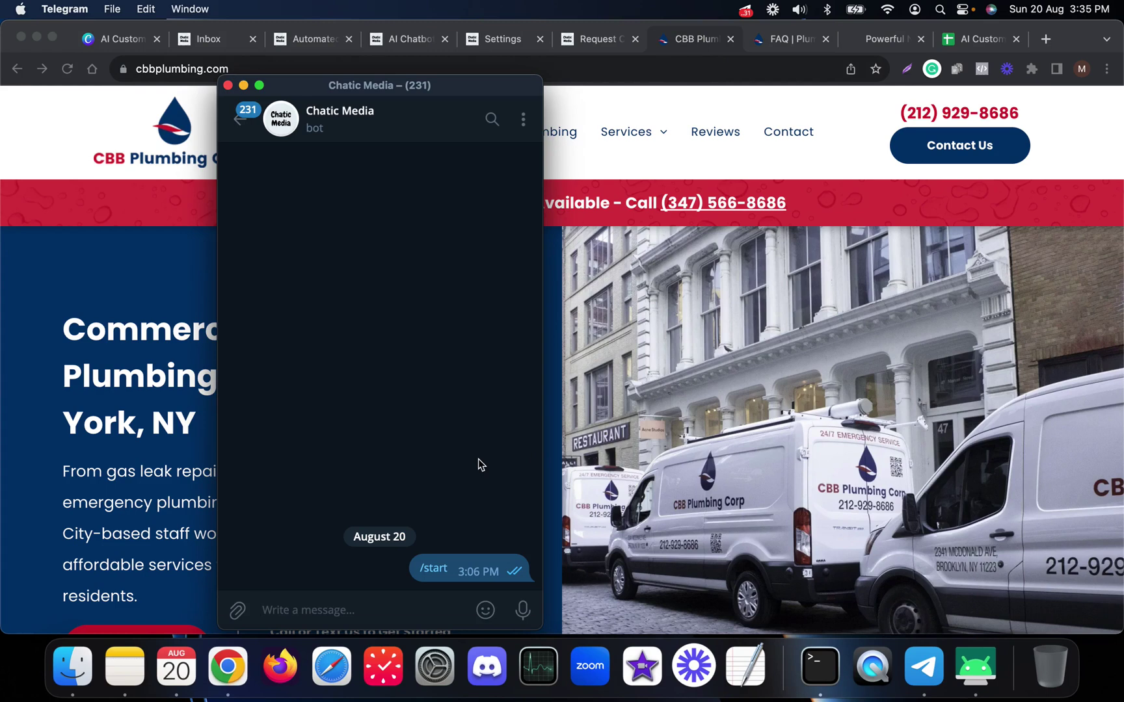
type("CBB")
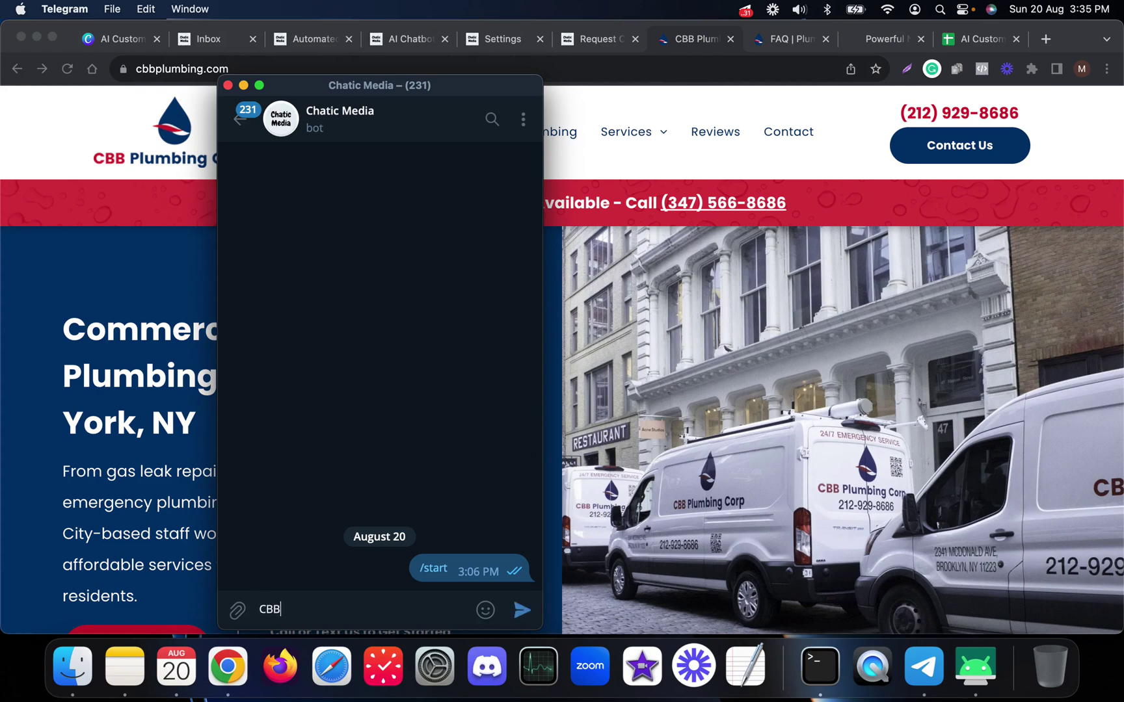
key("Return")
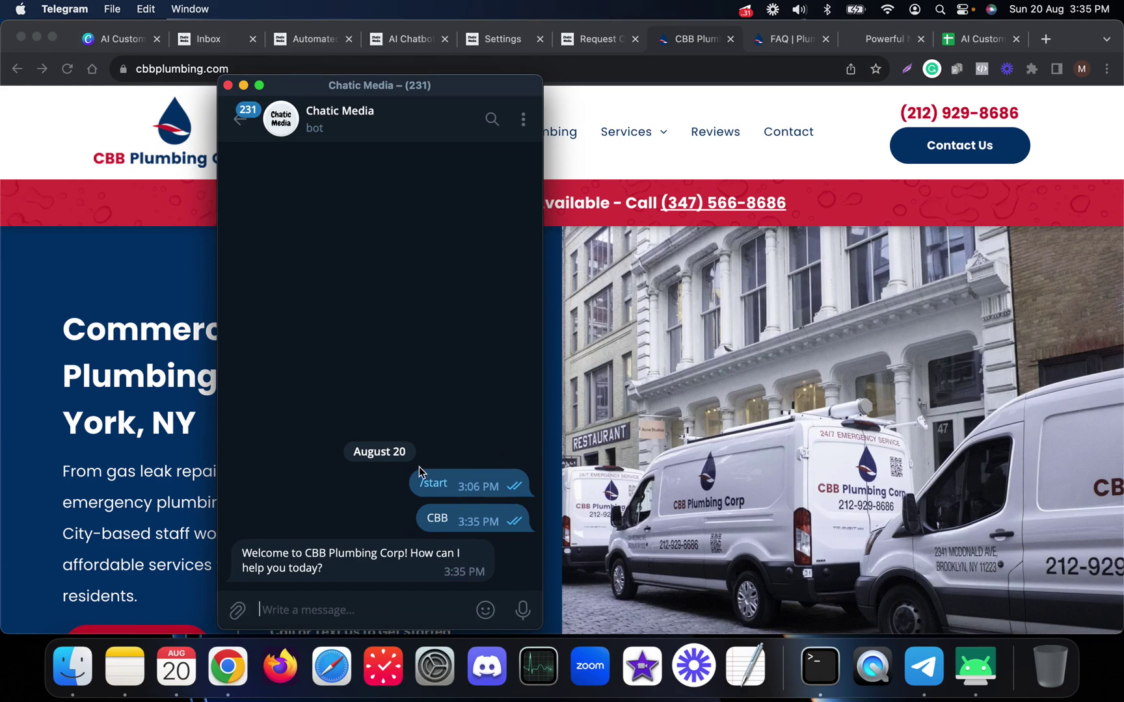
left_click_drag(399, 94, 685, 94)
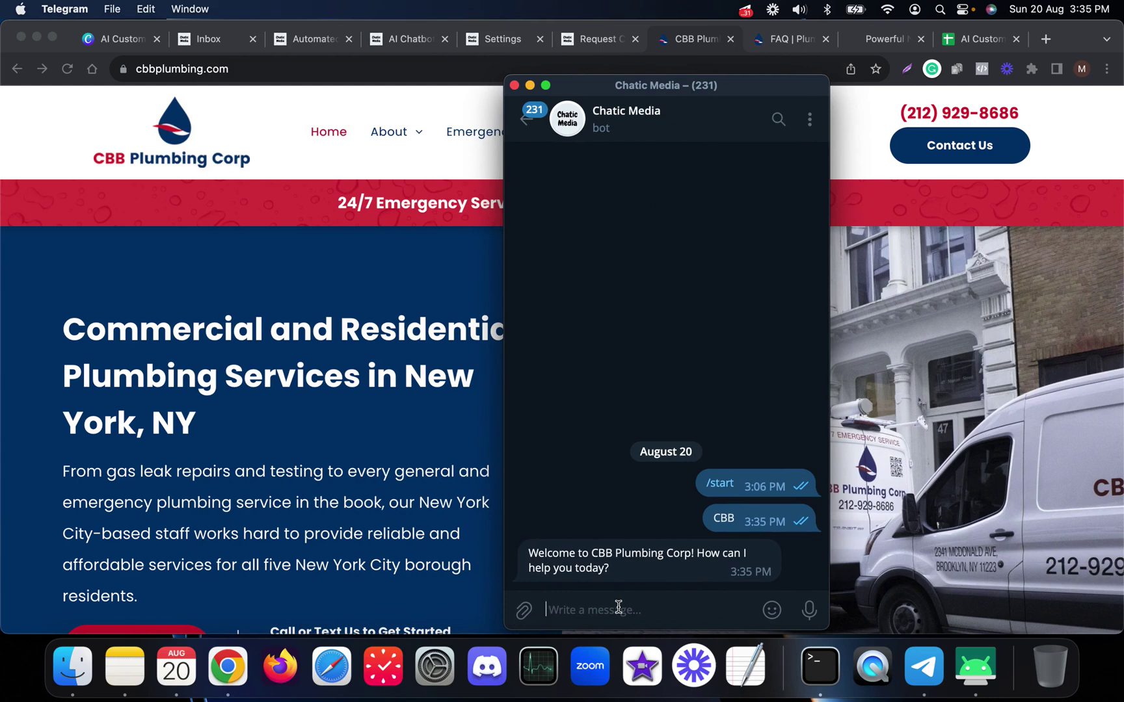
type("WHO IS THE FOUNDER?")
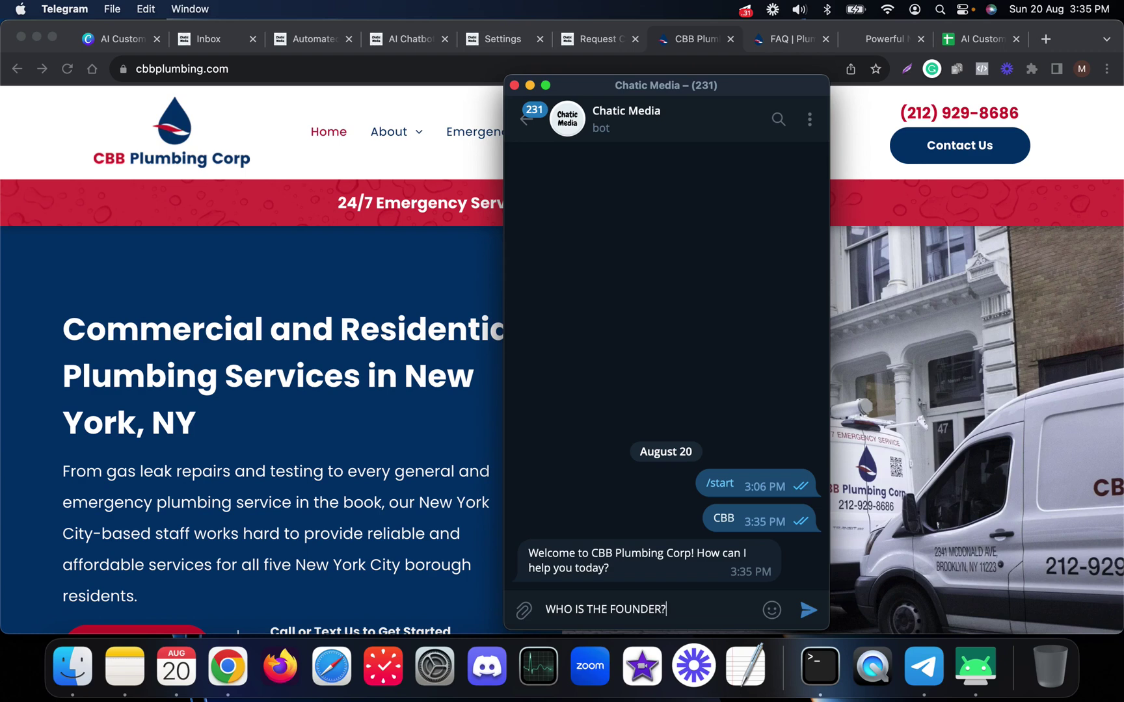
key("Return")
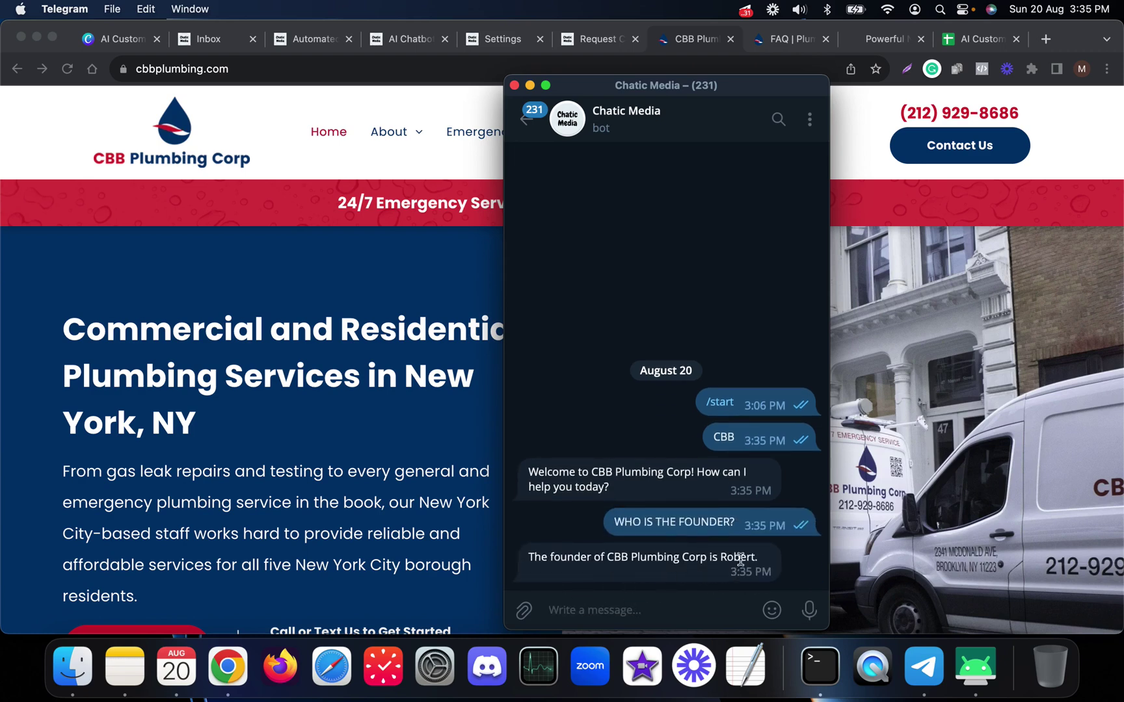
double_click(738, 556)
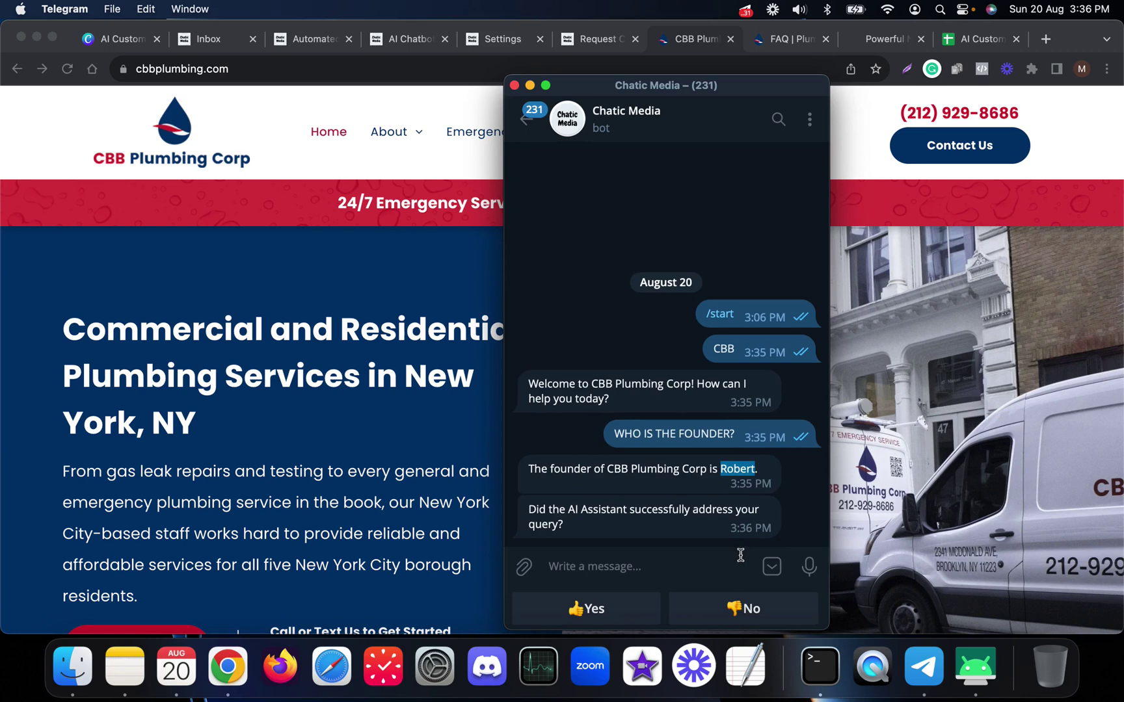
left_click(589, 520)
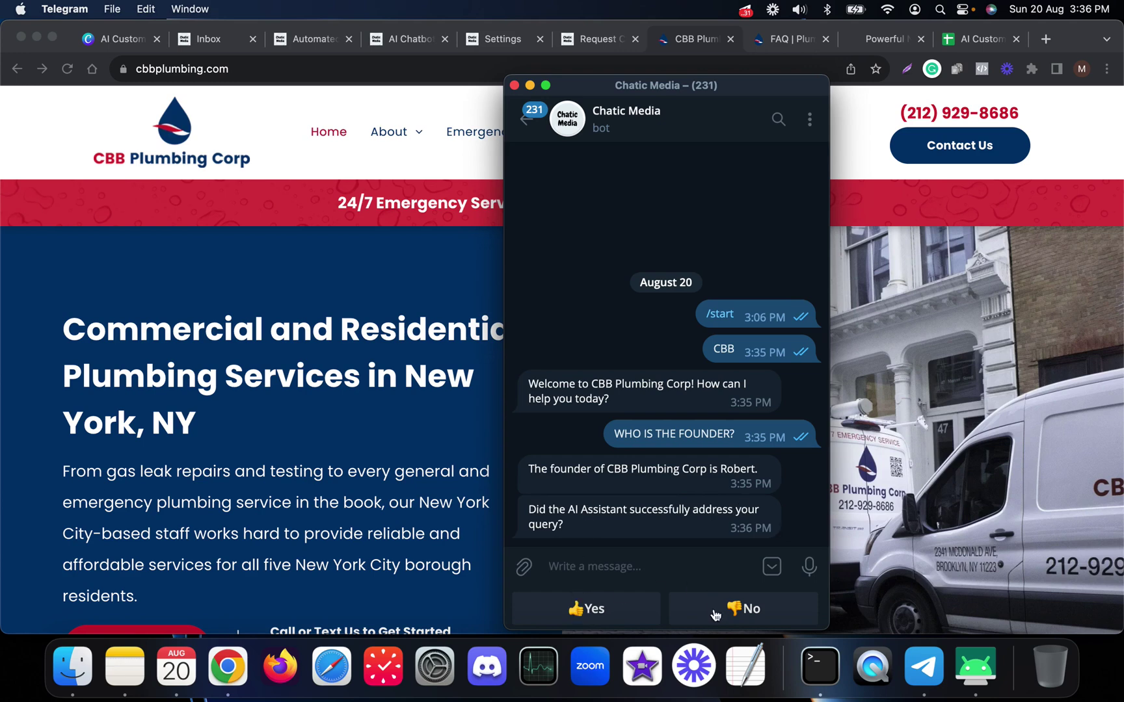
left_click(604, 610)
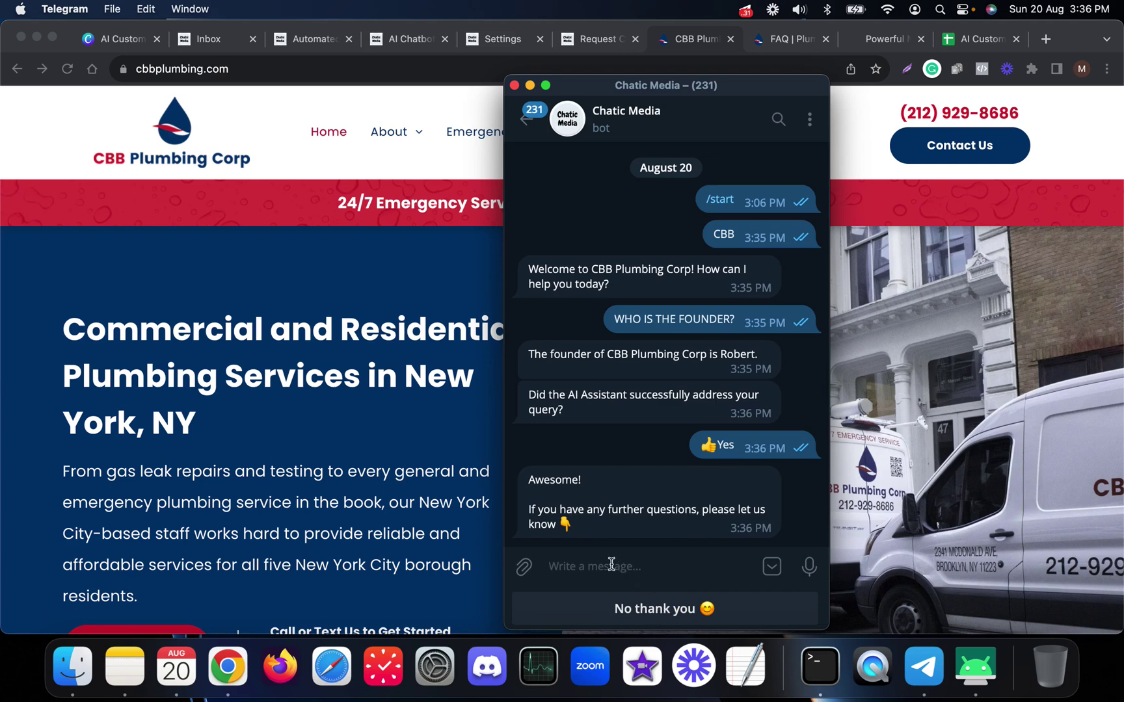
- Ask the bot for the phone number and 'how much does it cost?', then heart its reply
type("what is the phone number")
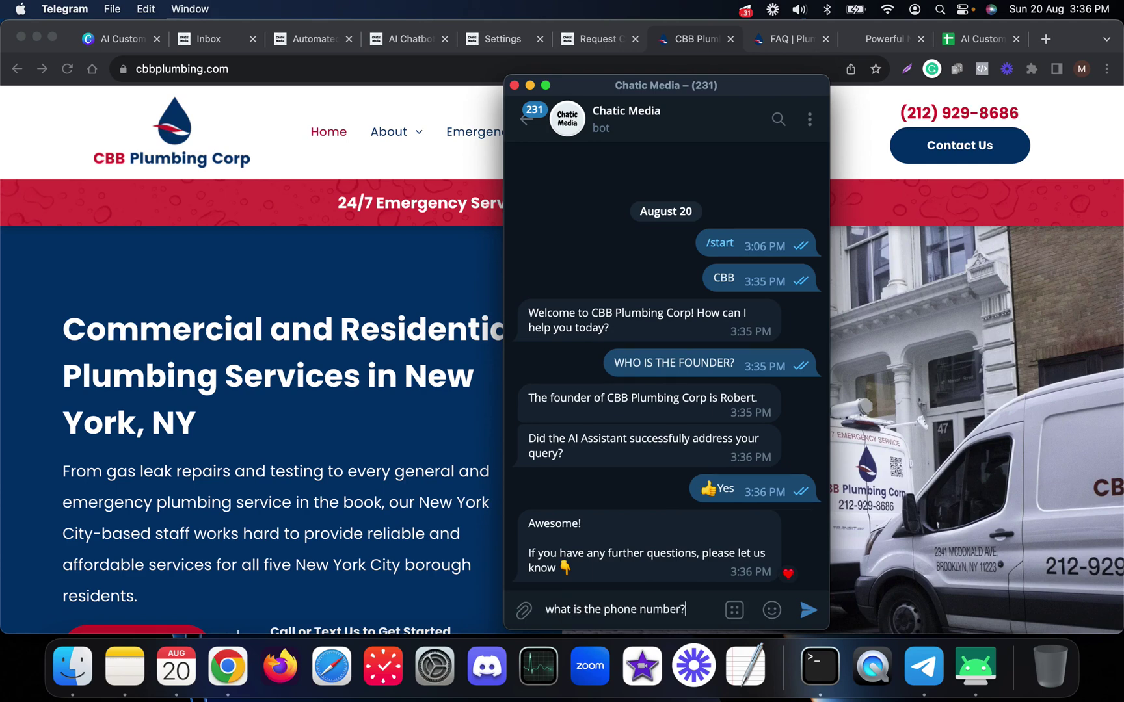
type("?")
key("Return")
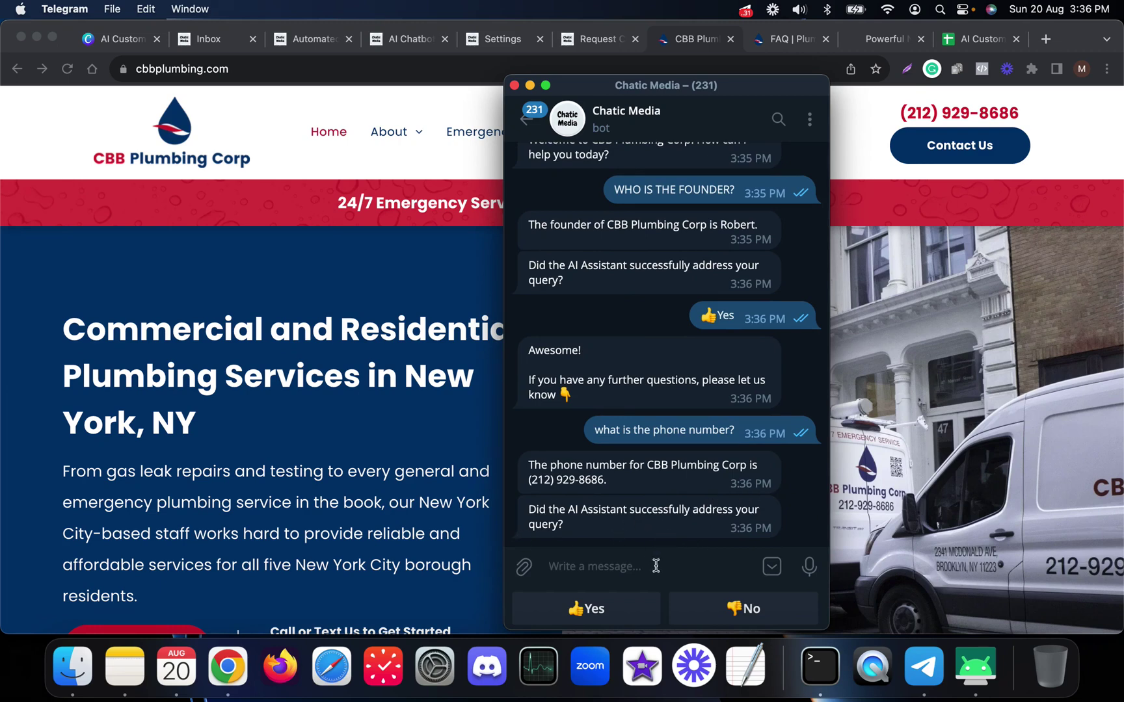
type("how much does it")
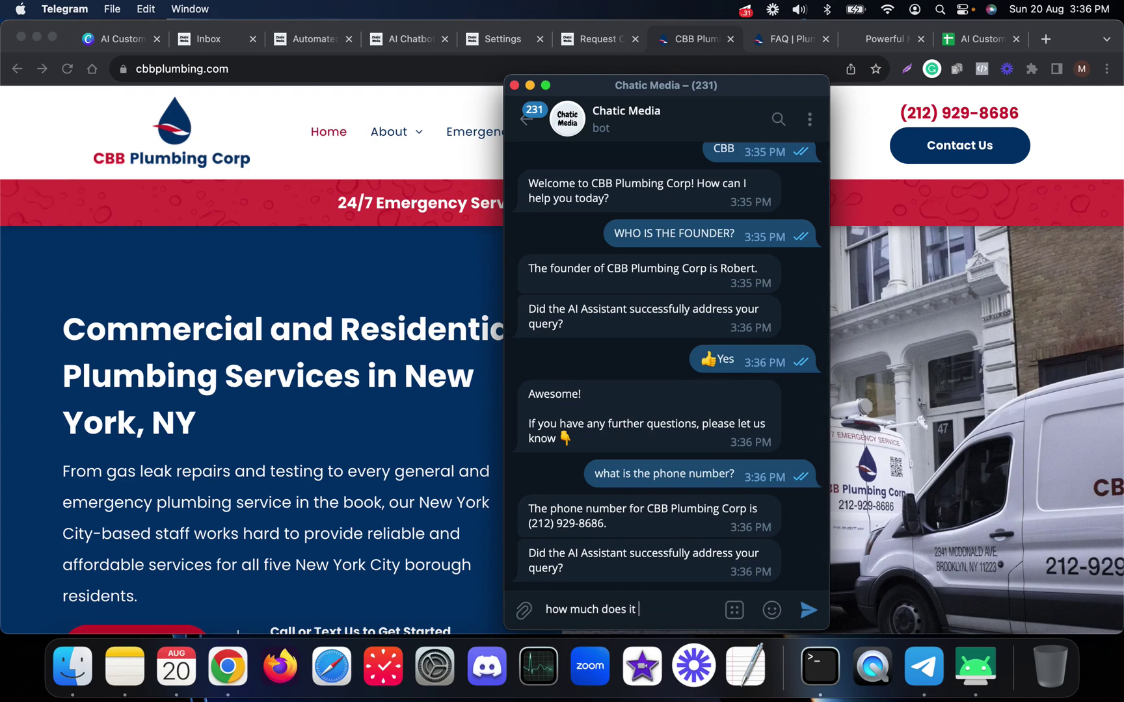
type(" cost?")
key("Return")
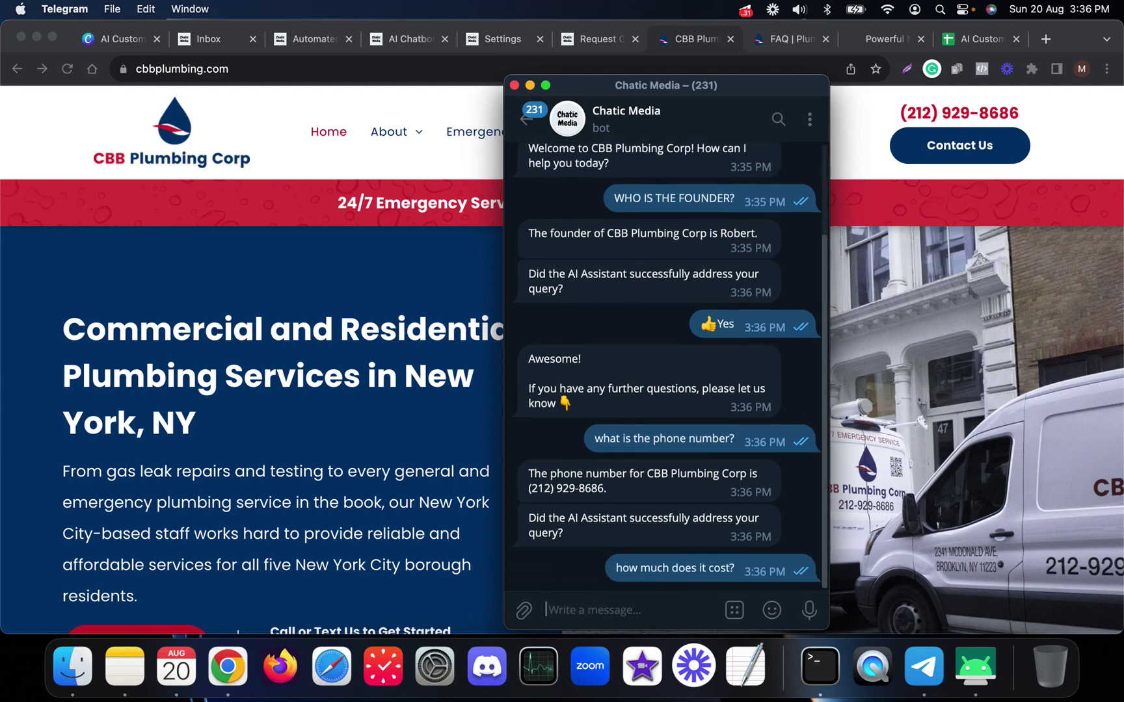
scroll(613, 461, "up", 1)
double_click(621, 494)
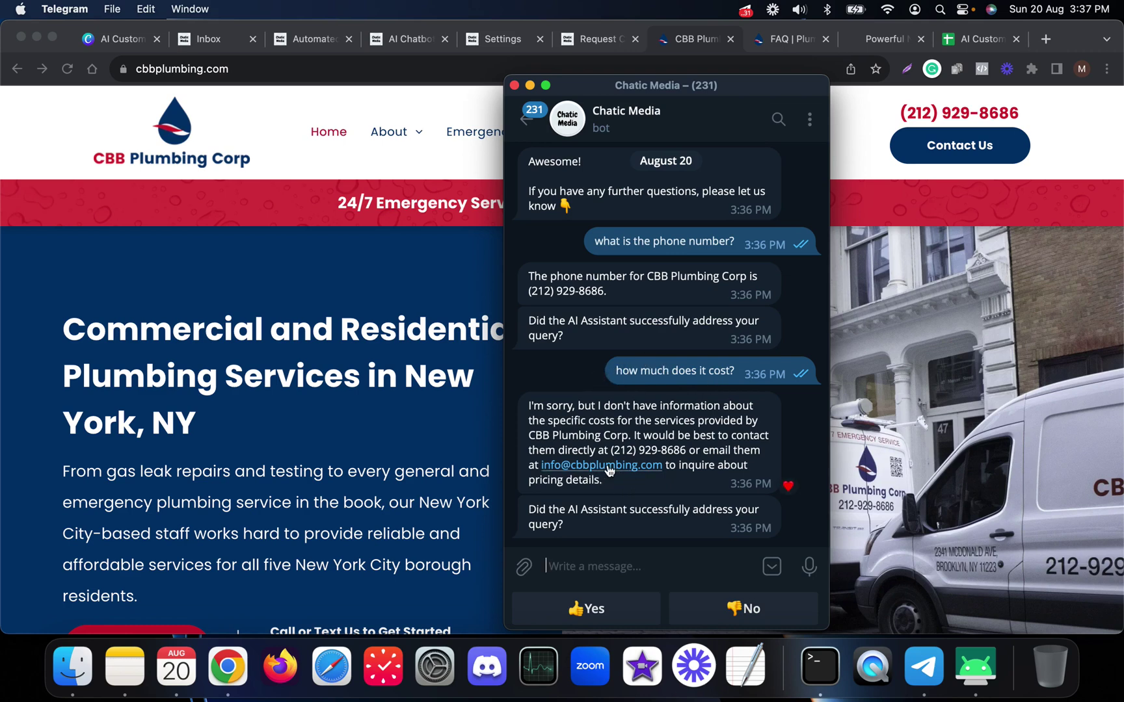
- Answer No to the bot's cost reply, then send test messages 'sdsdf' and 'sdfsdf'
left_click(731, 614)
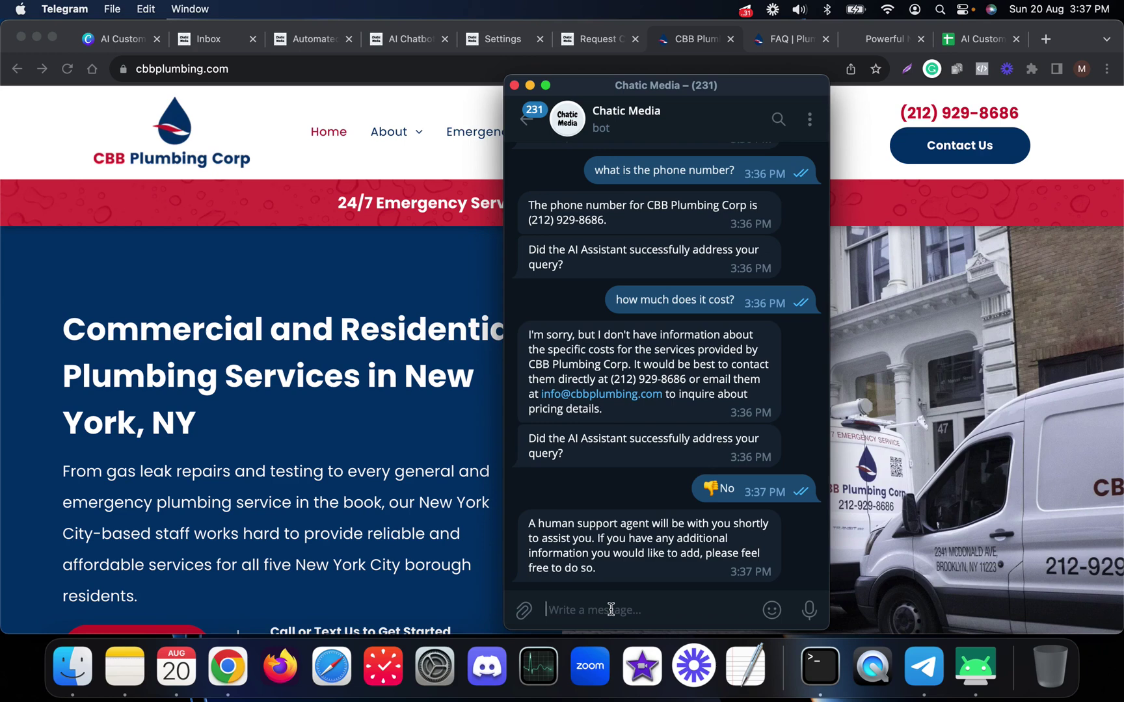
type("sdsdf")
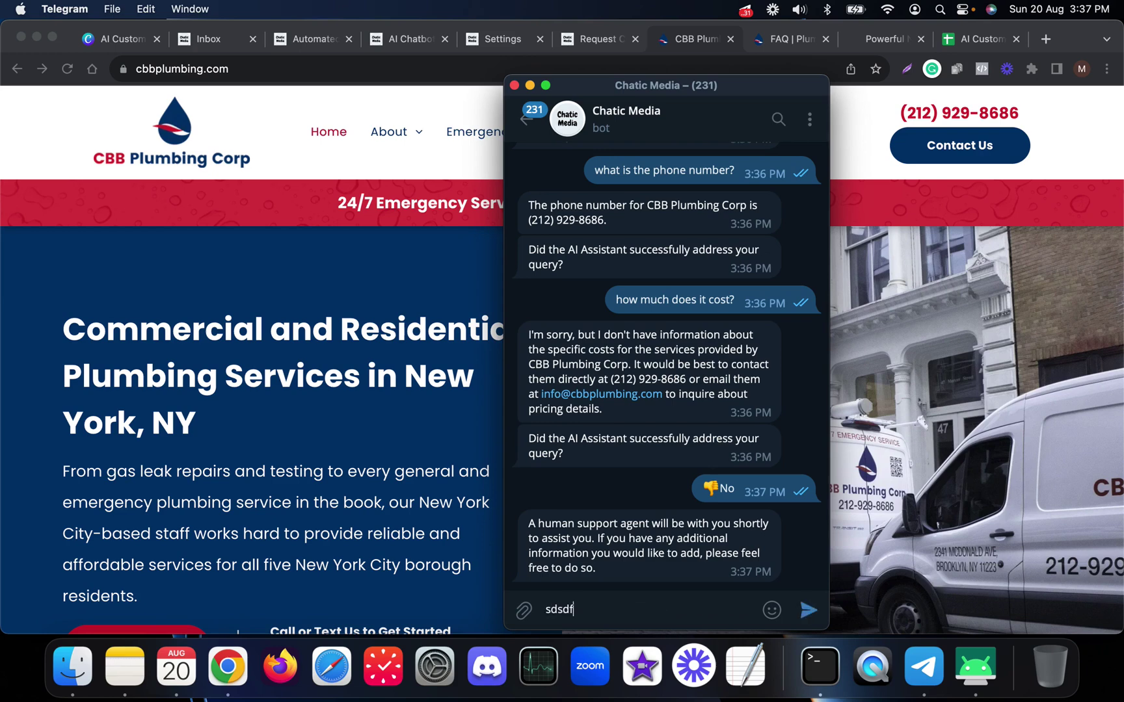
key("Return")
type("sdfsdf")
key("Return")
- Select the leftover 'sdf' draft and return to the Chrome window
type("sdf")
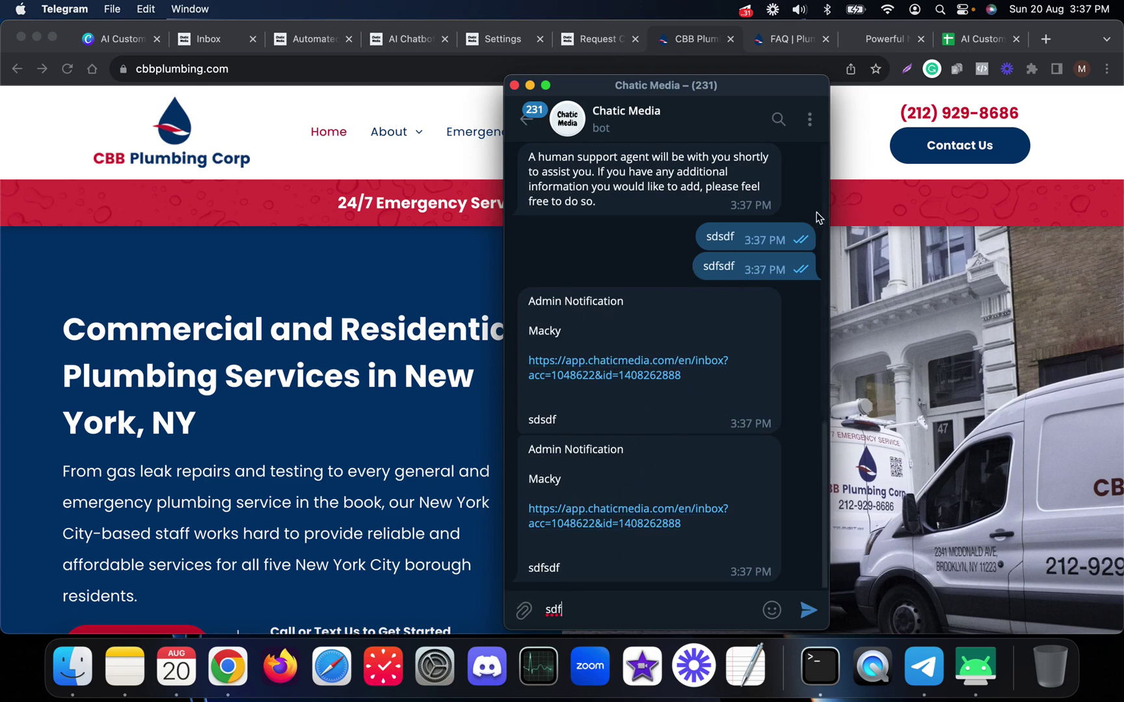
left_click_drag(575, 609, 547, 609)
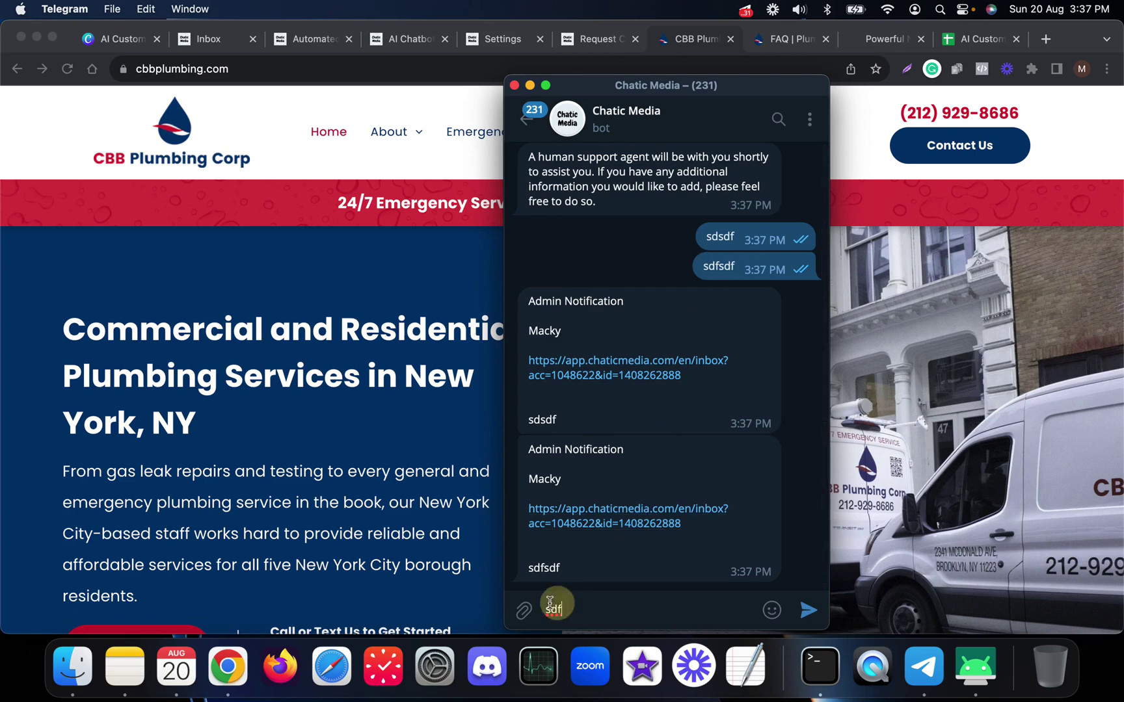
double_click(593, 560)
- Open the Chatic Media inbox and the Telegram conversation showing the admin notifications
left_click(839, 390)
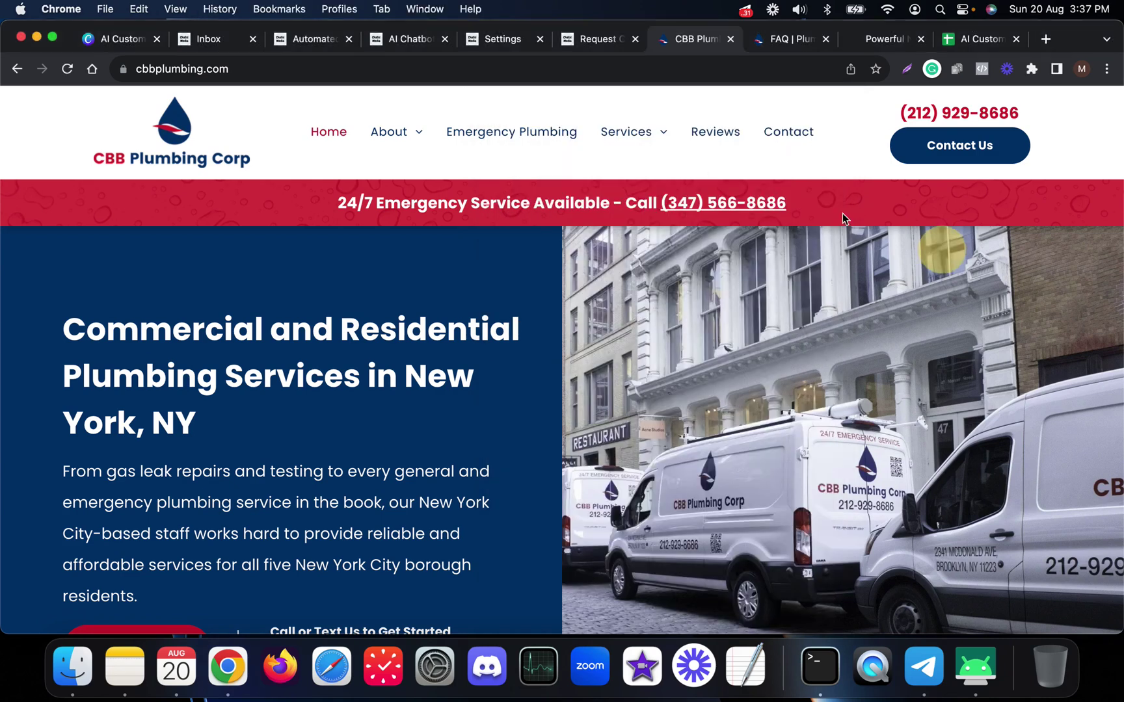
left_click(220, 45)
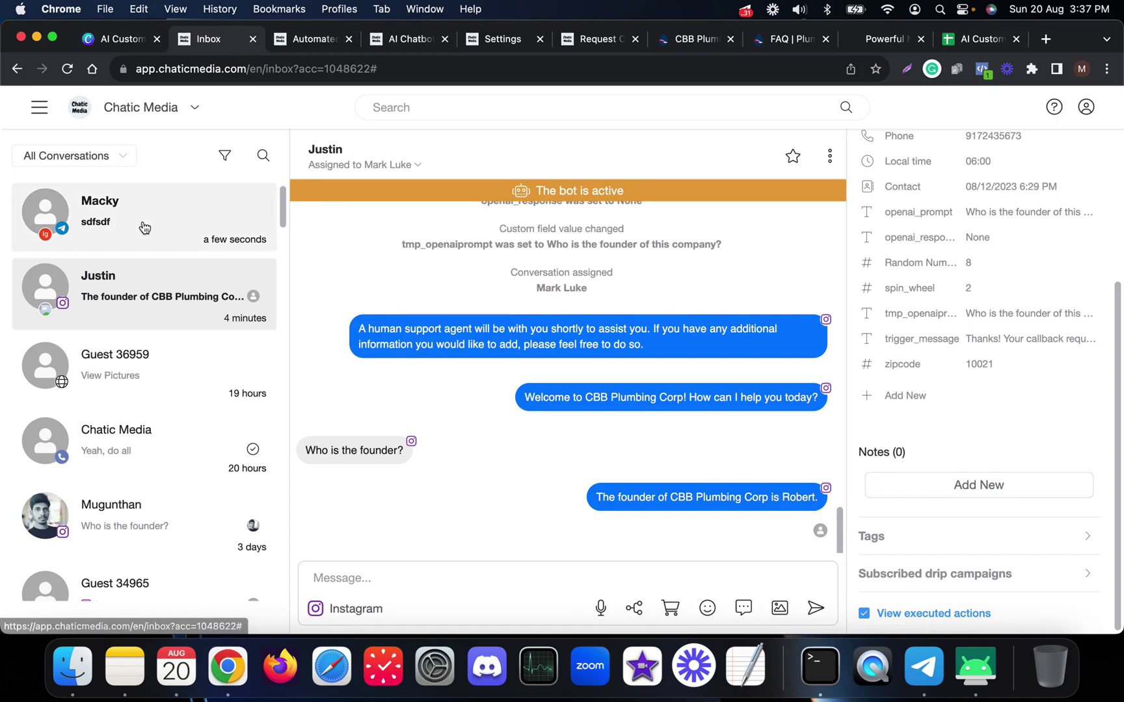
left_click(143, 225)
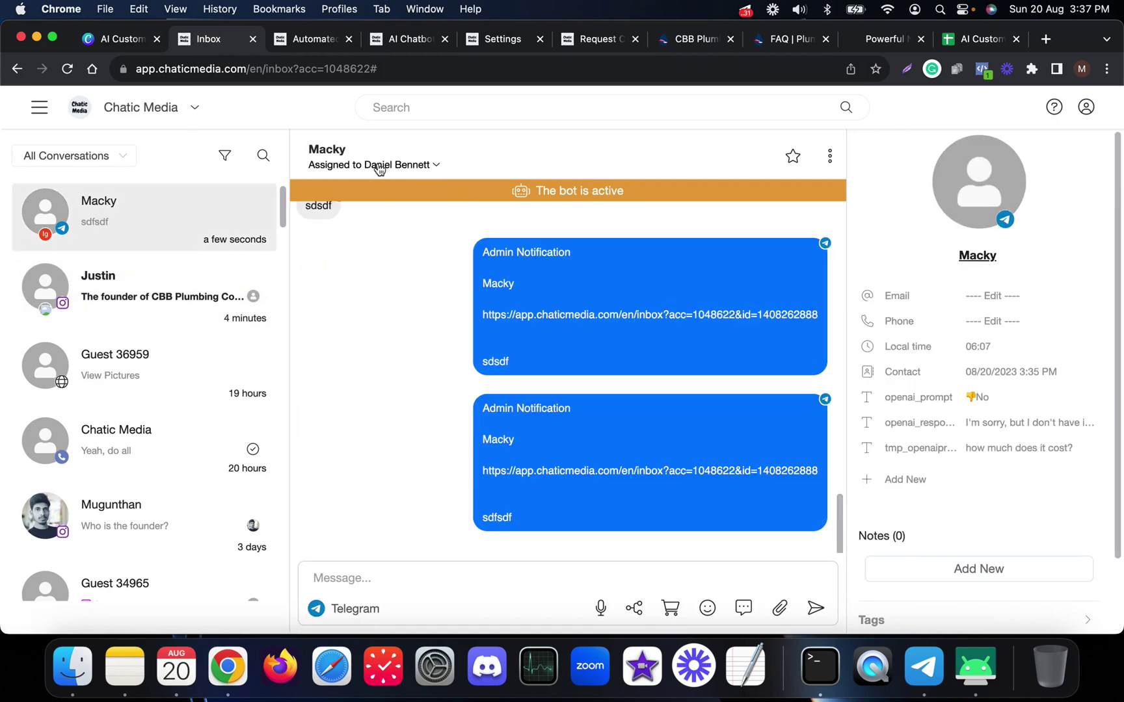
left_click(155, 279)
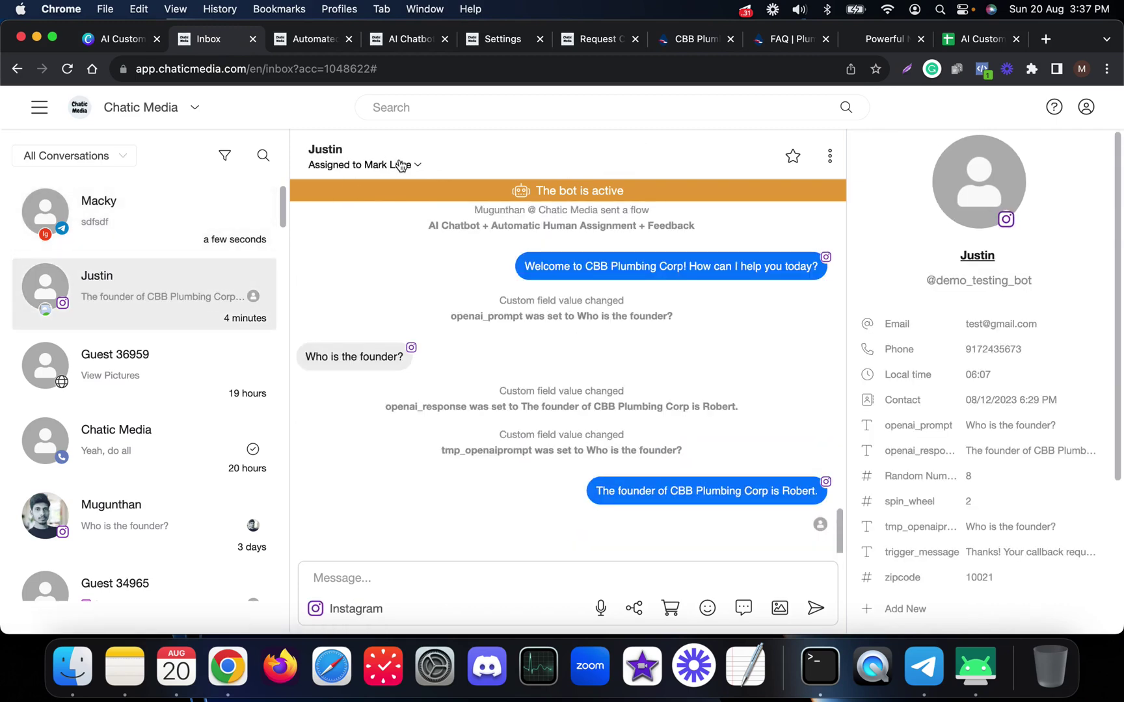
left_click(150, 229)
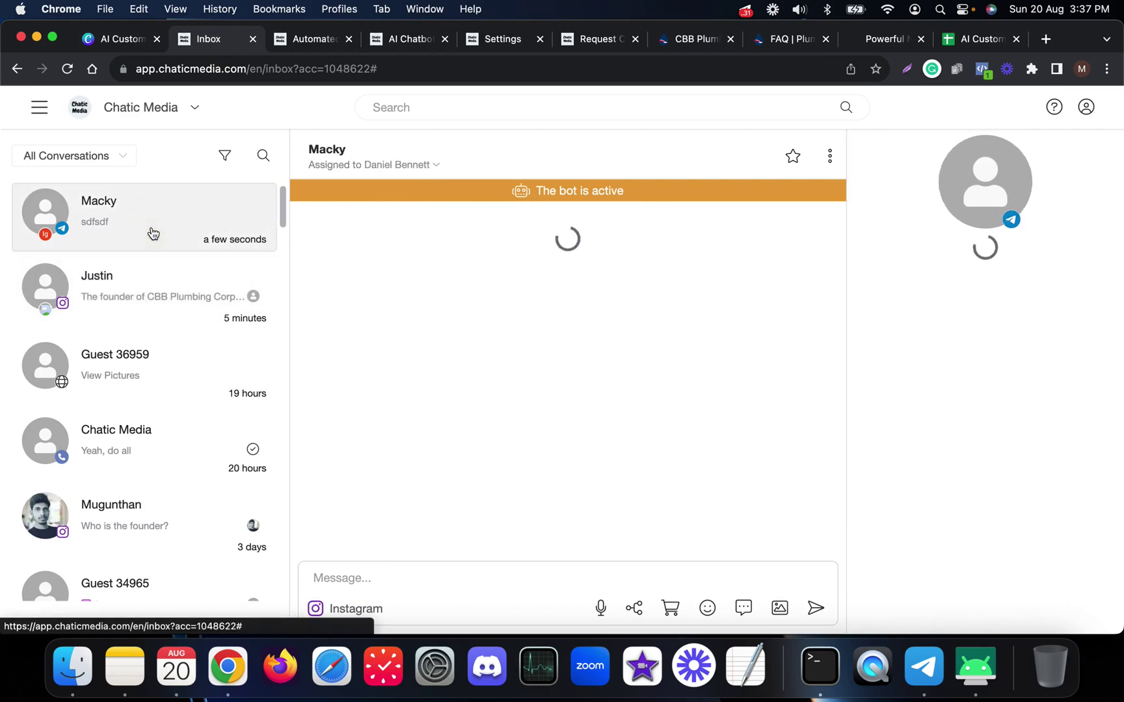
scroll(732, 459, "up", 3)
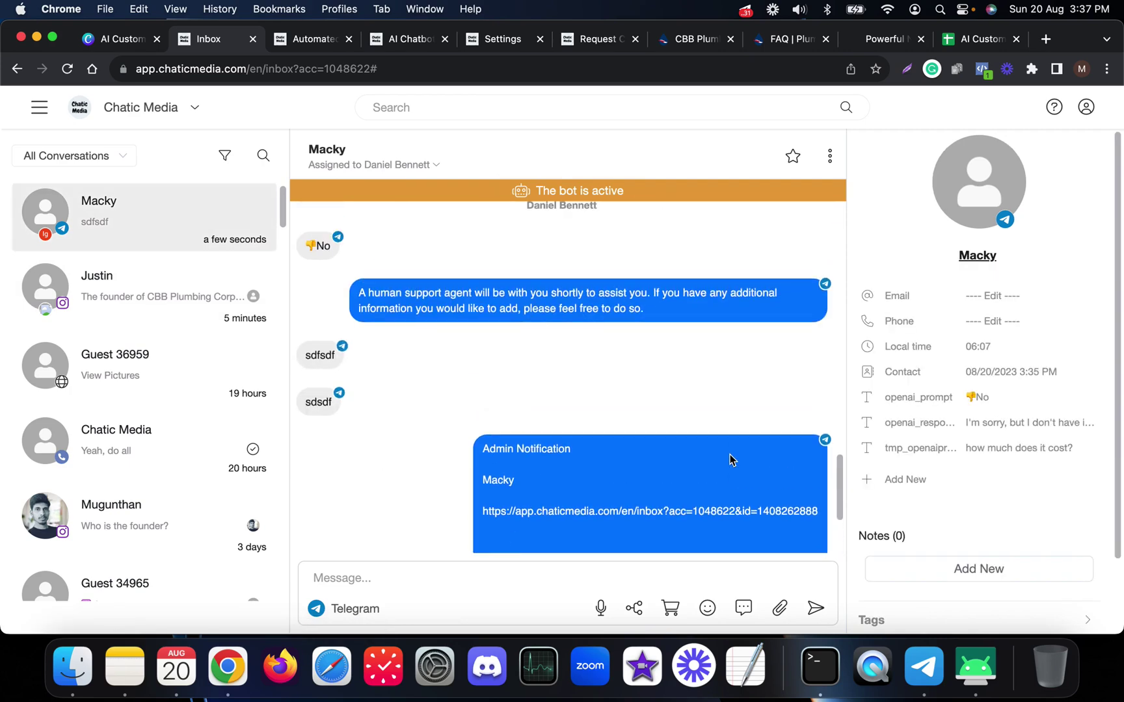
scroll(381, 429, "down", 3)
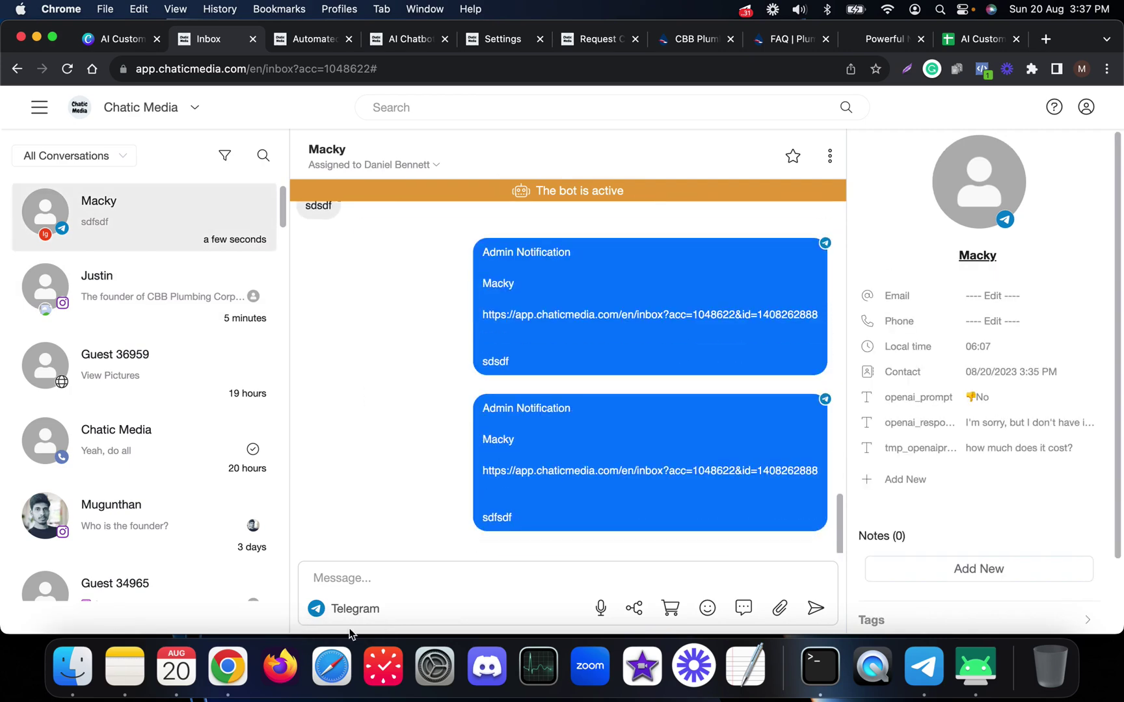
- Send a ✅ emoji reply and confirm it arrived in the Telegram chat
left_click(696, 609)
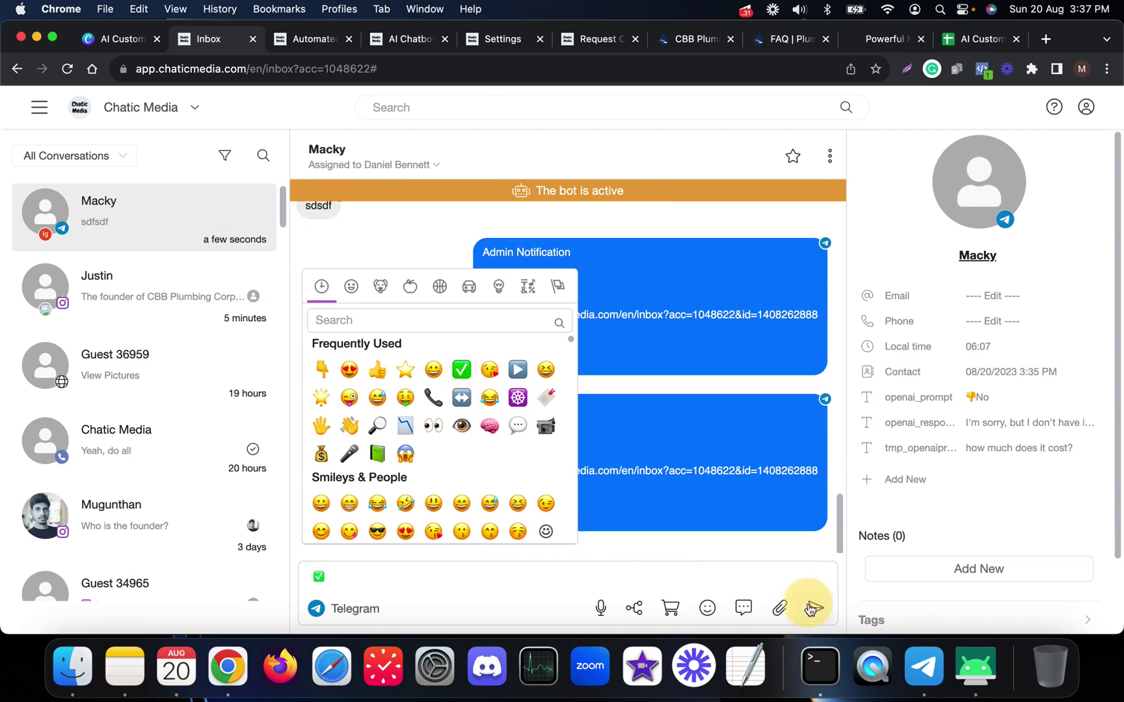
left_click(394, 584)
left_click(924, 665)
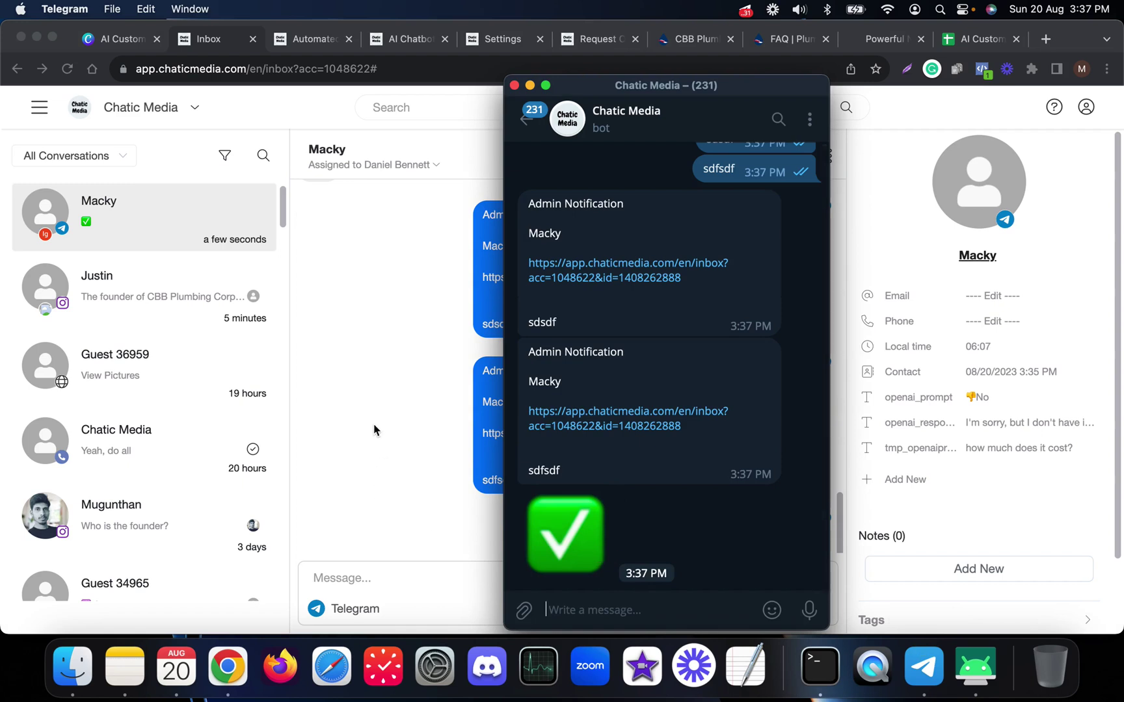
left_click(377, 433)
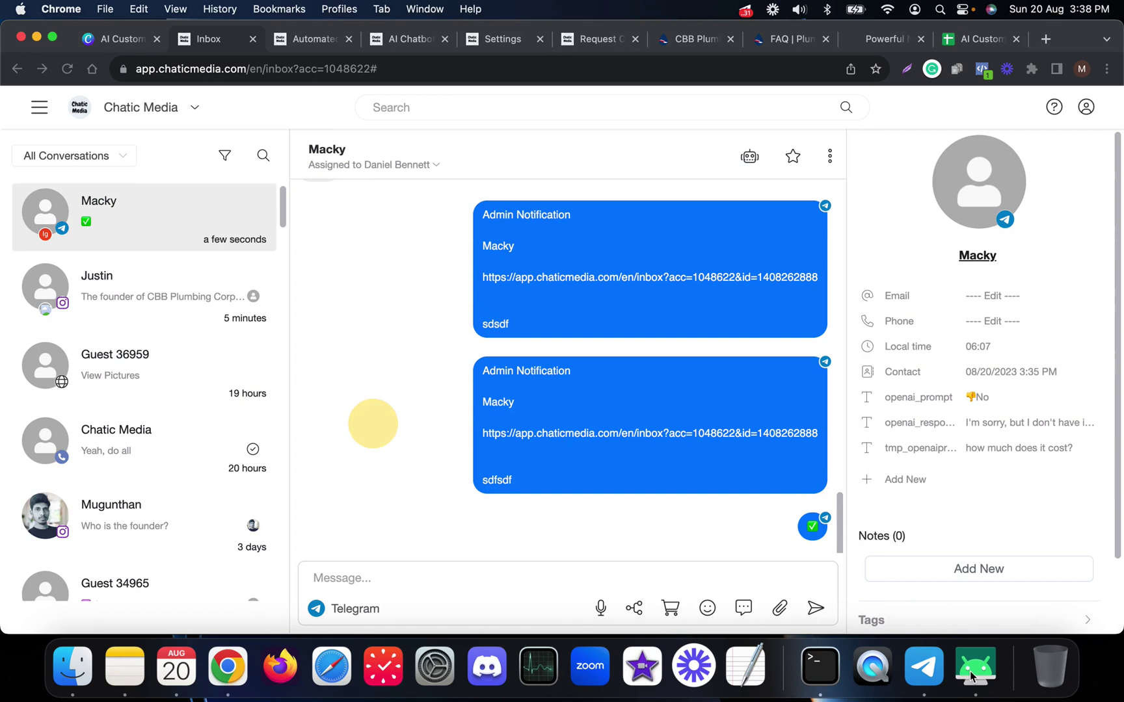
left_click(927, 676)
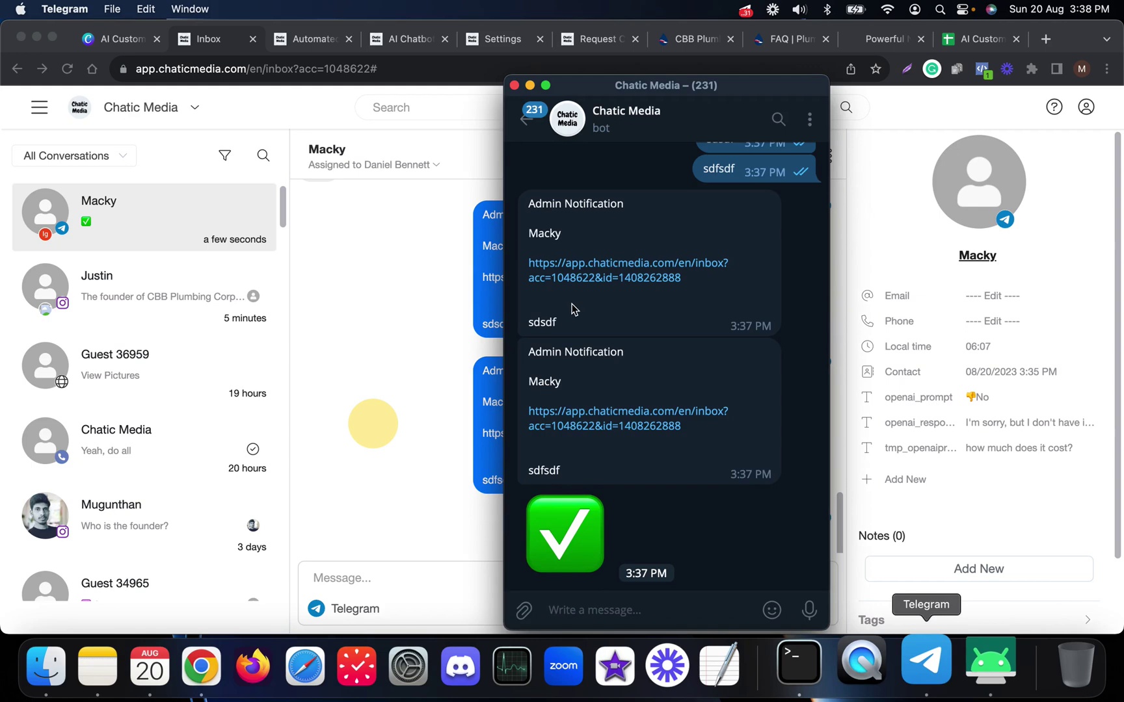
scroll(572, 310, "up", 10)
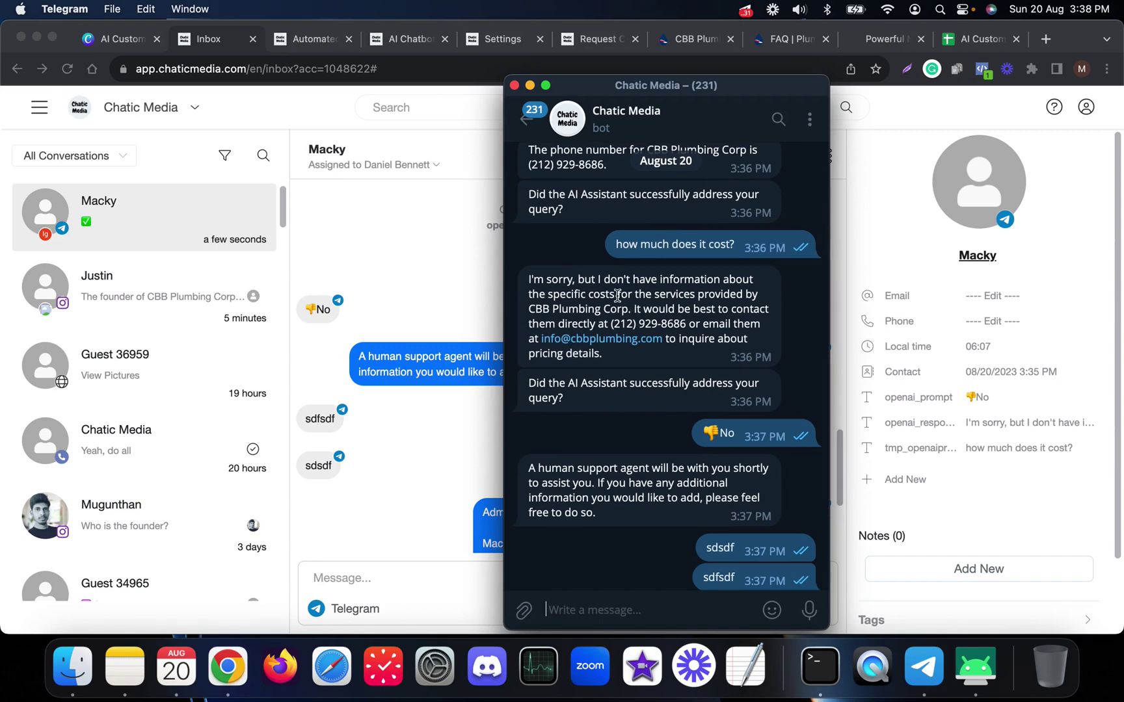
left_click(415, 294)
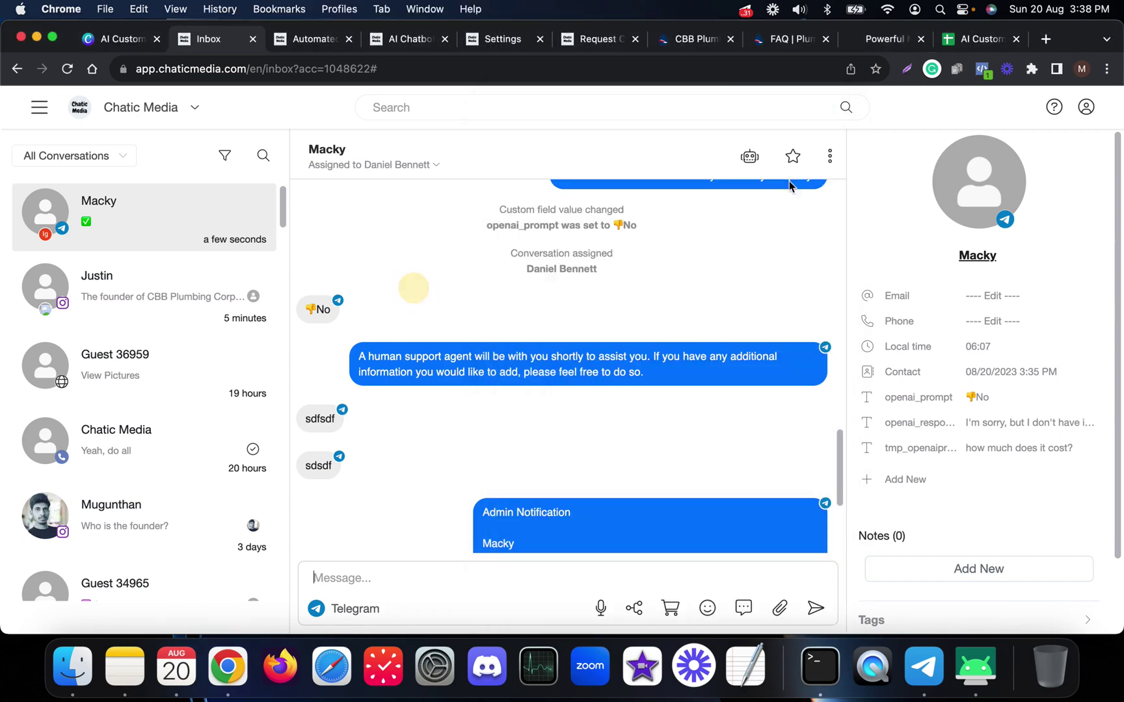
- Inspect row 3's user ID, customer name, 'how much does it cost?' question, AI apology and empty suggestions
left_click(968, 46)
left_click(389, 294)
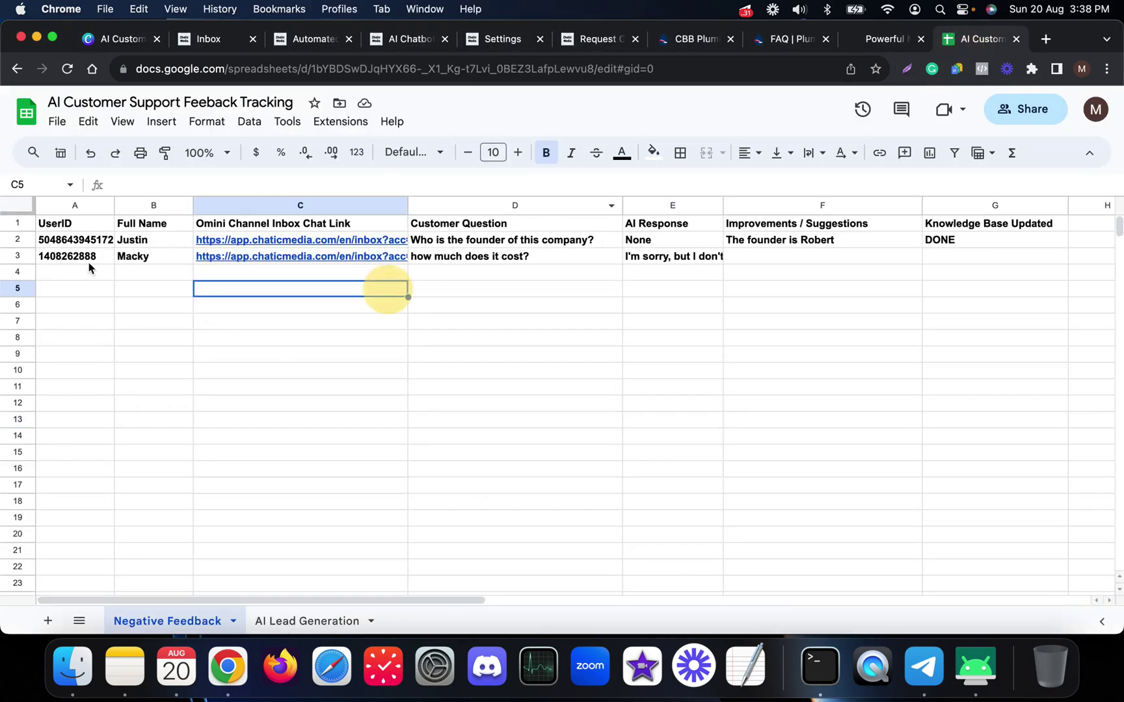
left_click(98, 258)
left_click(139, 262)
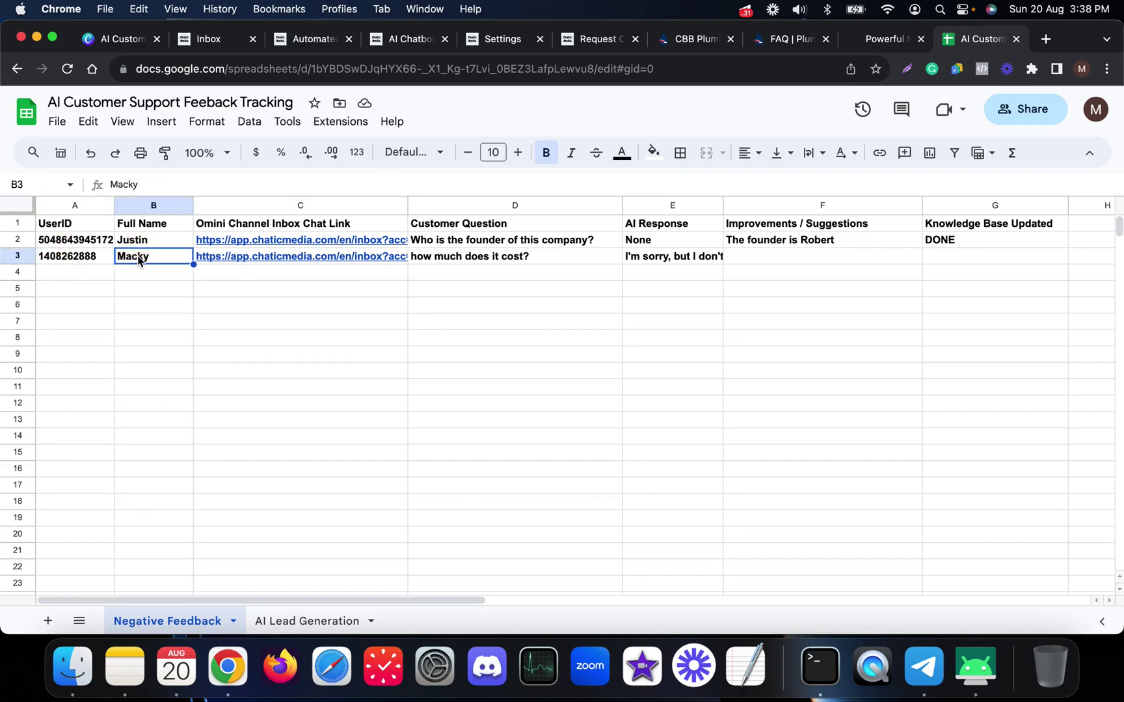
left_click(459, 260)
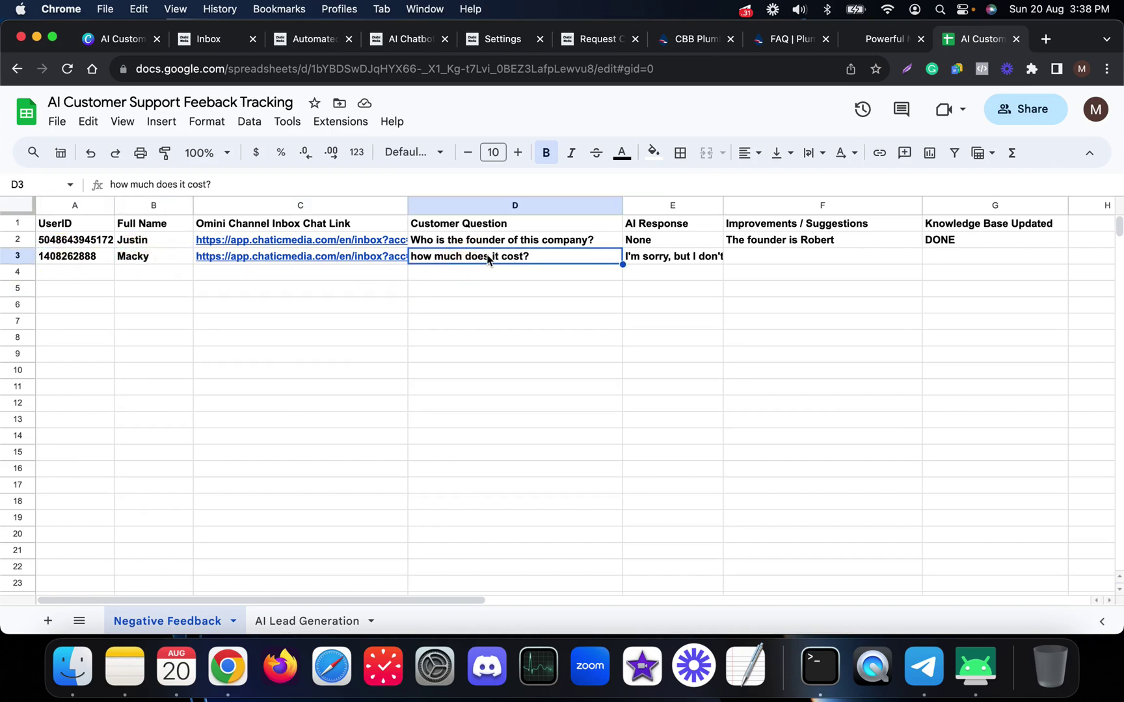
left_click(472, 278)
left_click(650, 261)
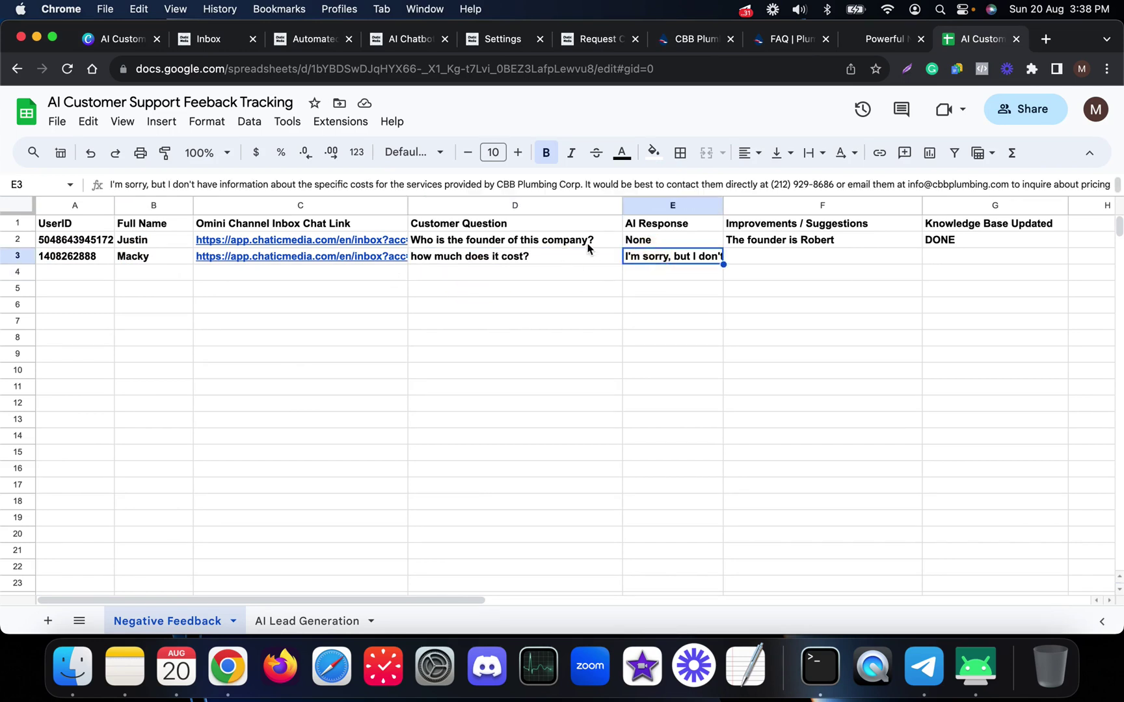
left_click(769, 258)
left_click(684, 258)
left_click(798, 255)
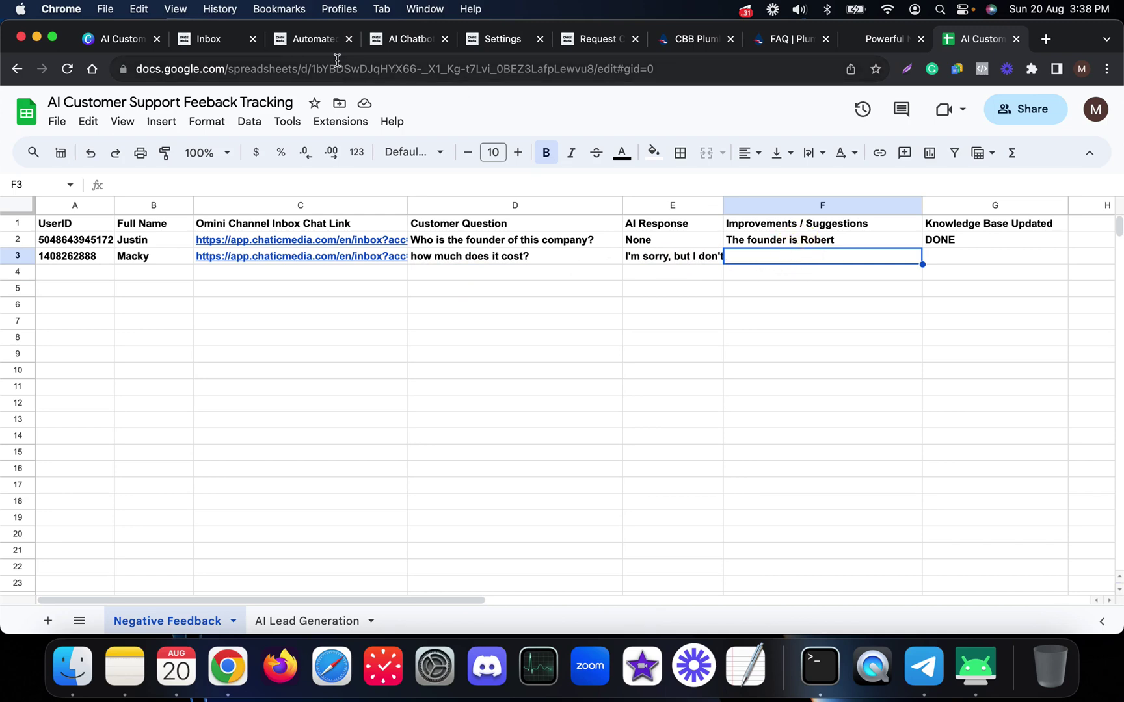
left_click(303, 43)
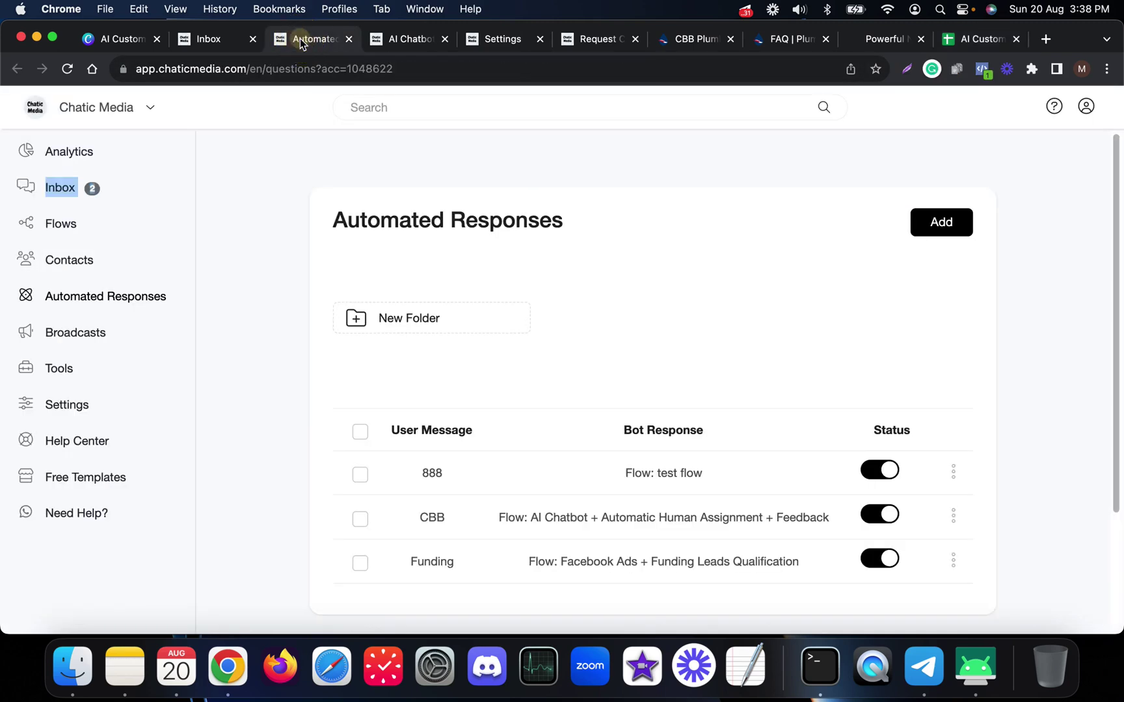
left_click(411, 39)
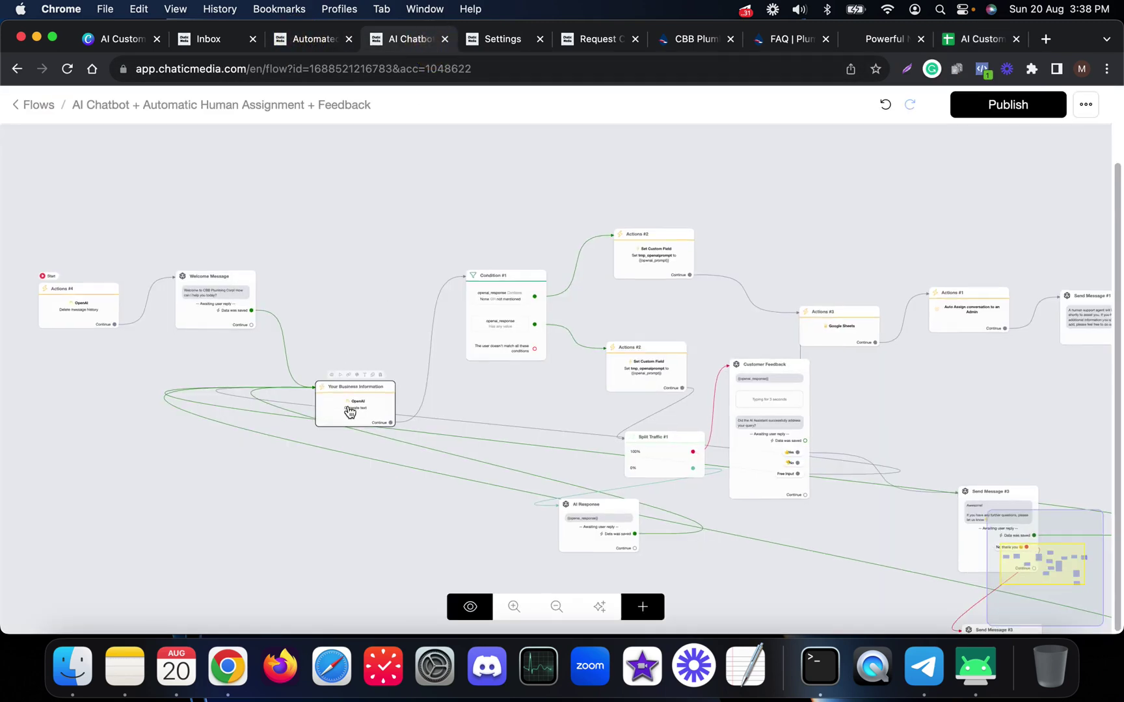
left_click(349, 408)
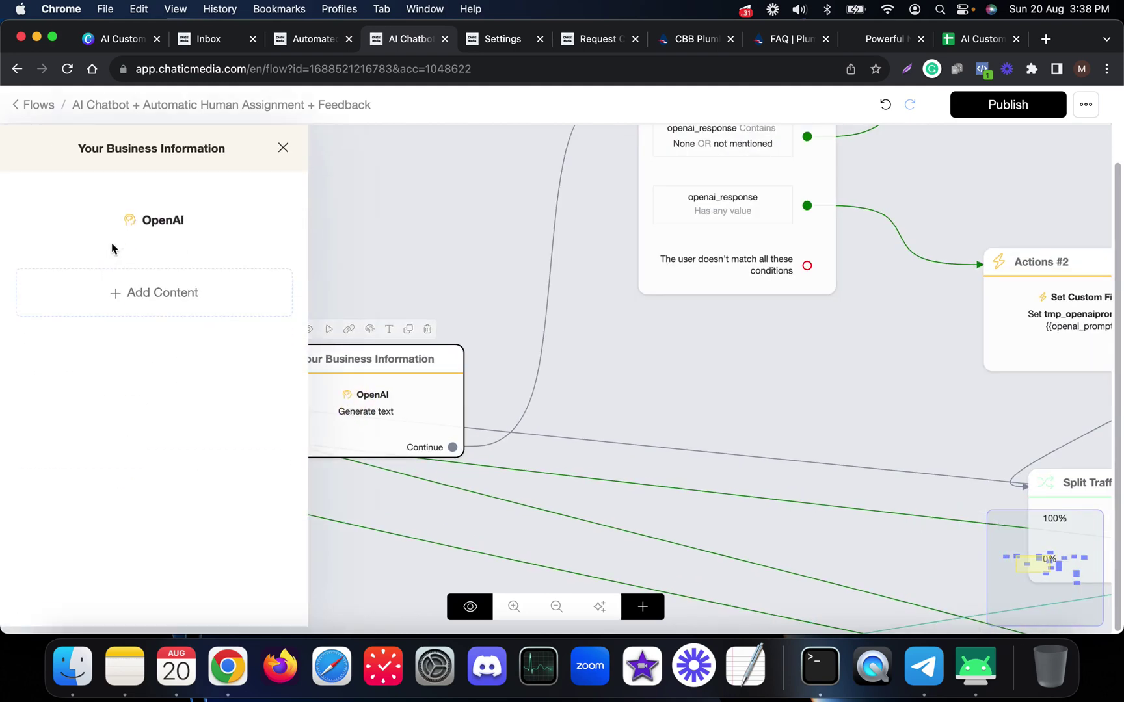
left_click(979, 40)
left_click(515, 259)
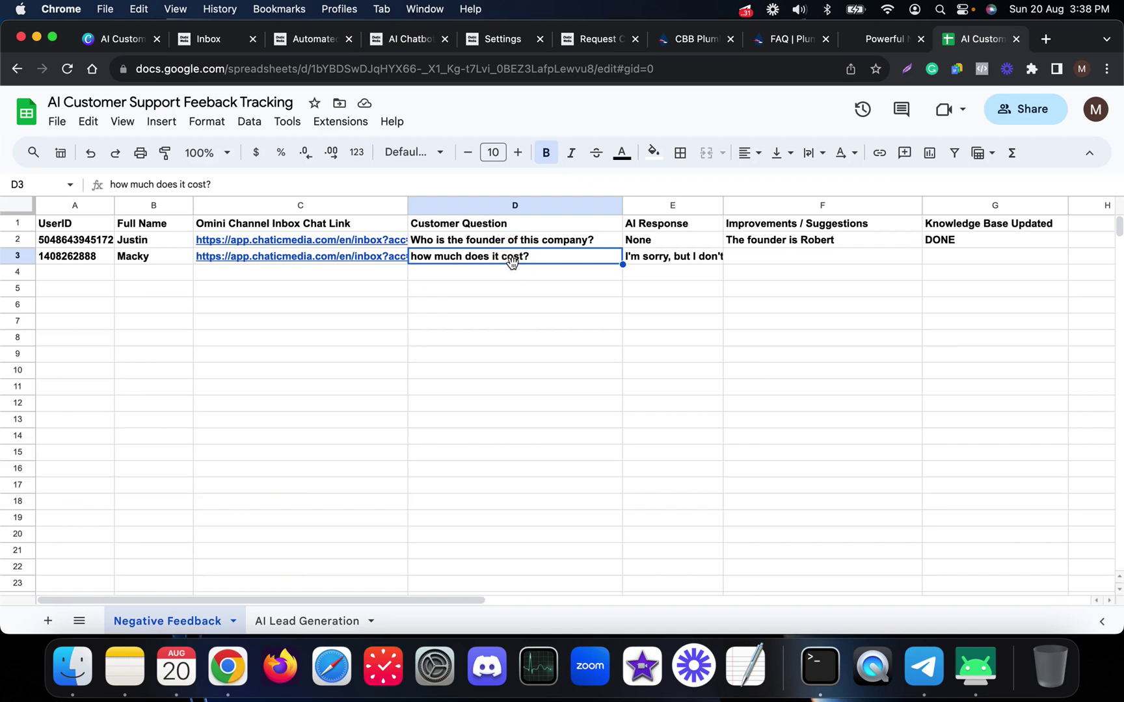
- Point out the empty suggestions cell F3 and select the chat link in C3
left_click(758, 263)
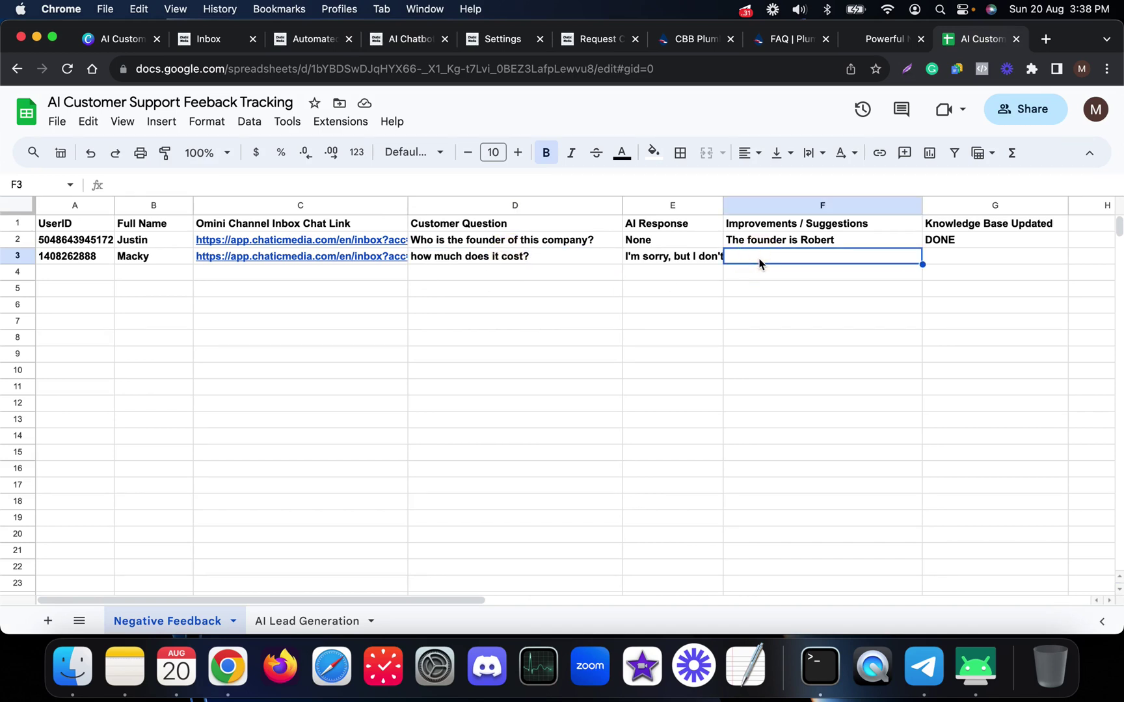
left_click(274, 289)
mouse_move(269, 261)
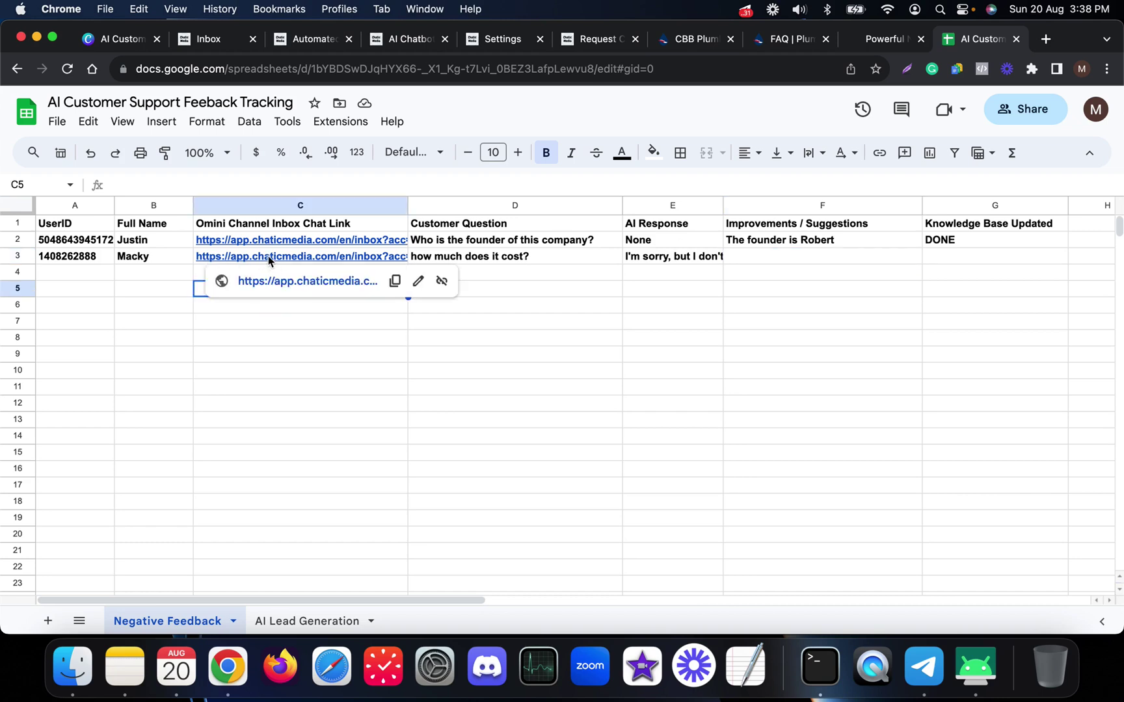
left_click(262, 257)
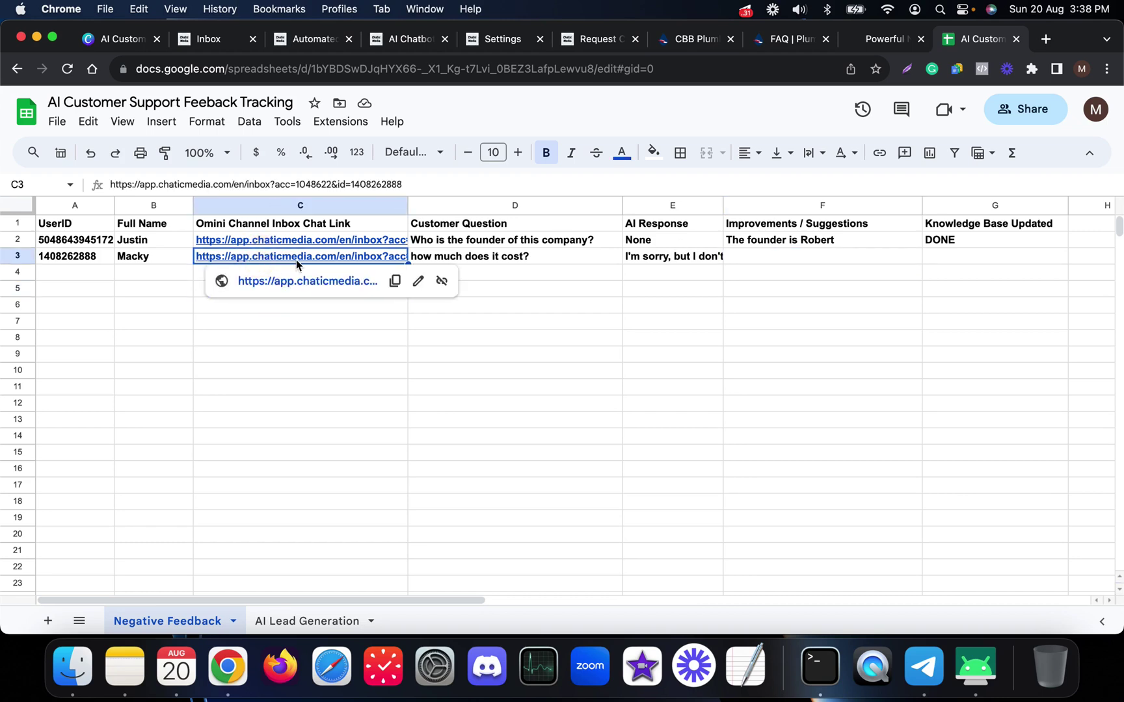
left_click(196, 334)
- Review D3's question and E3's AI response, then open C3's chat link
left_click(519, 261)
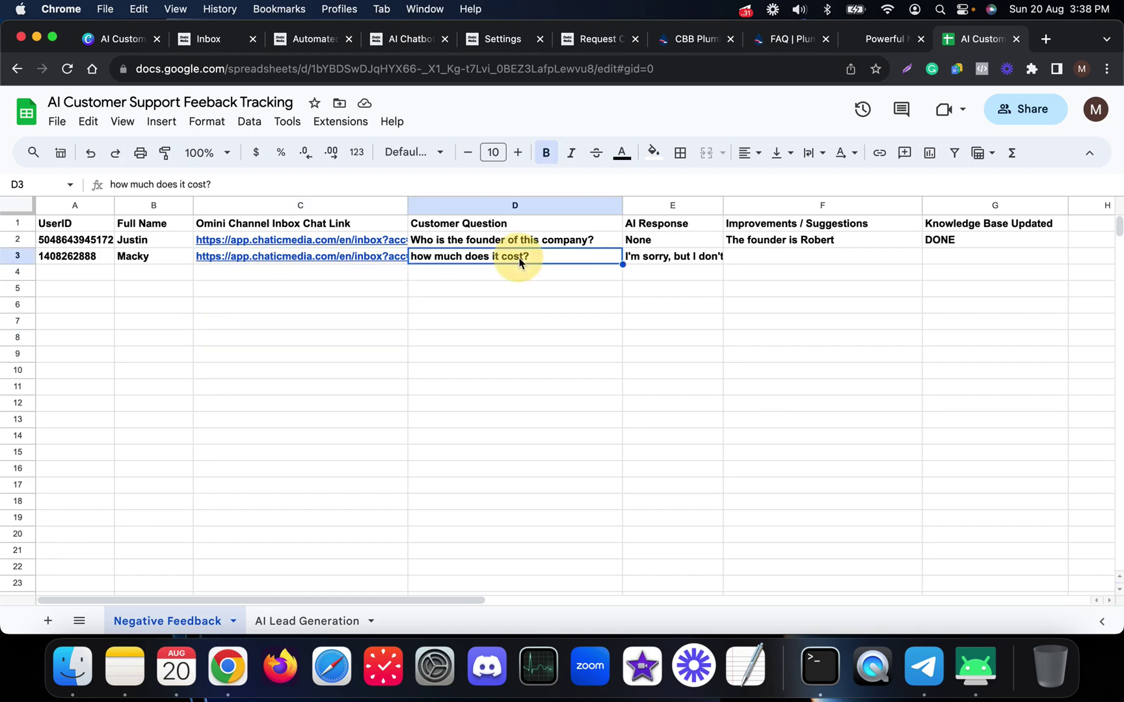
left_click(671, 256)
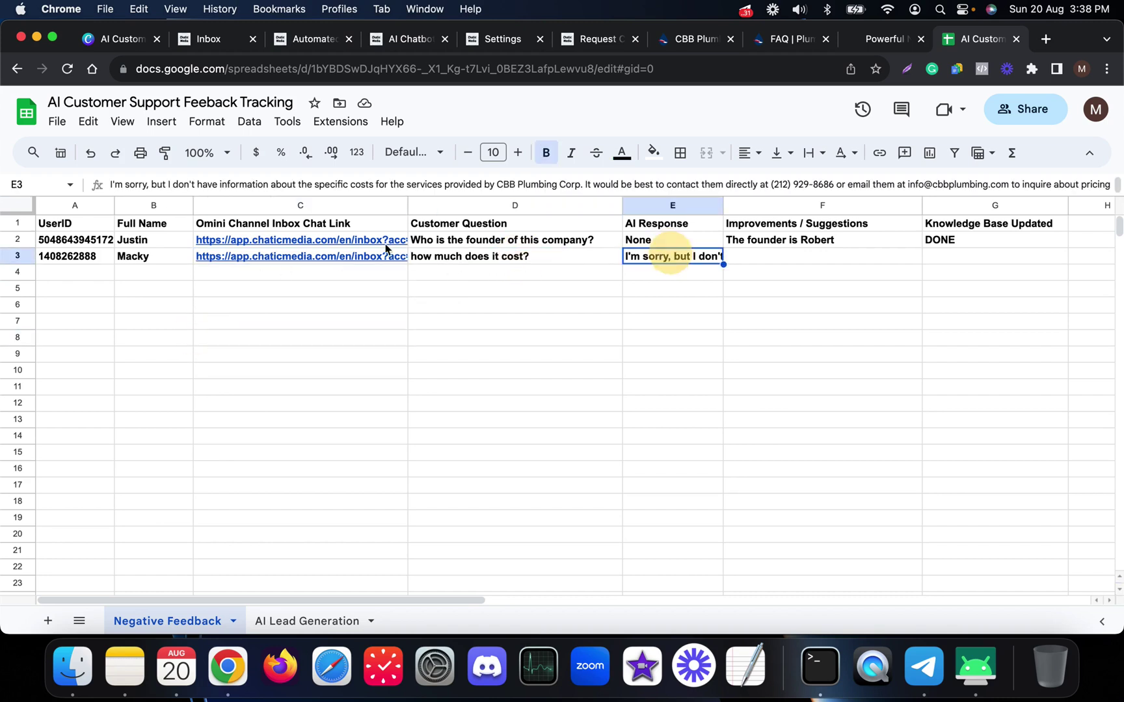
left_click(507, 258)
left_click(647, 258)
left_click(545, 259)
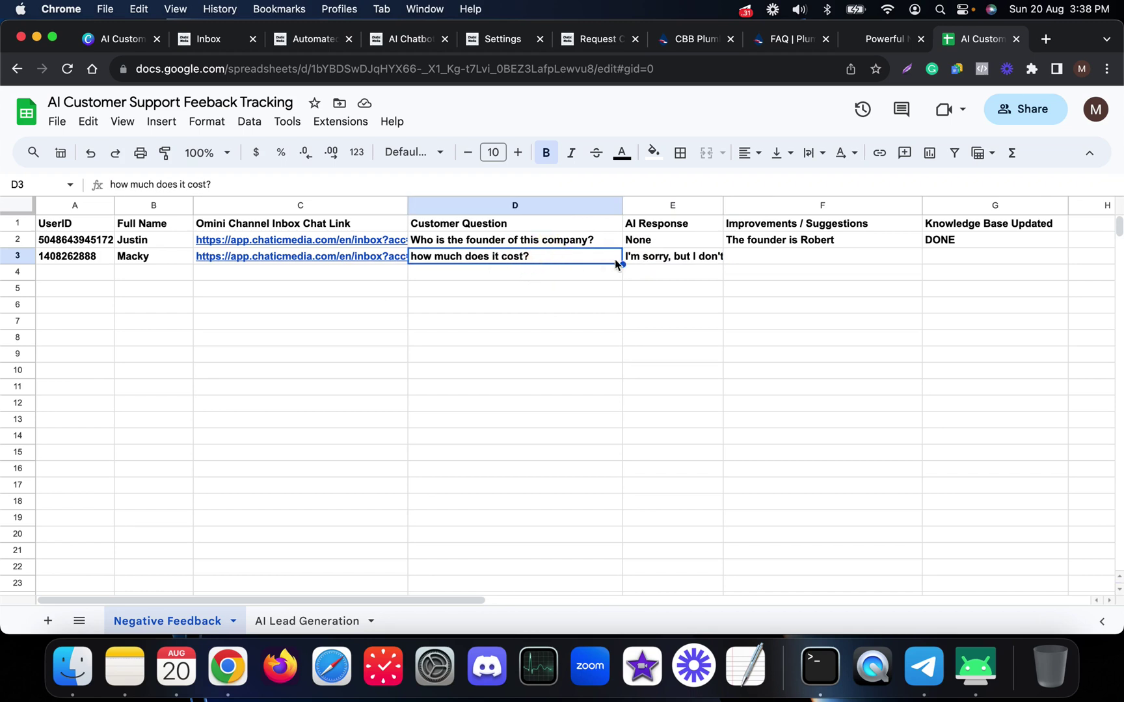
left_click(680, 263)
left_click(344, 260)
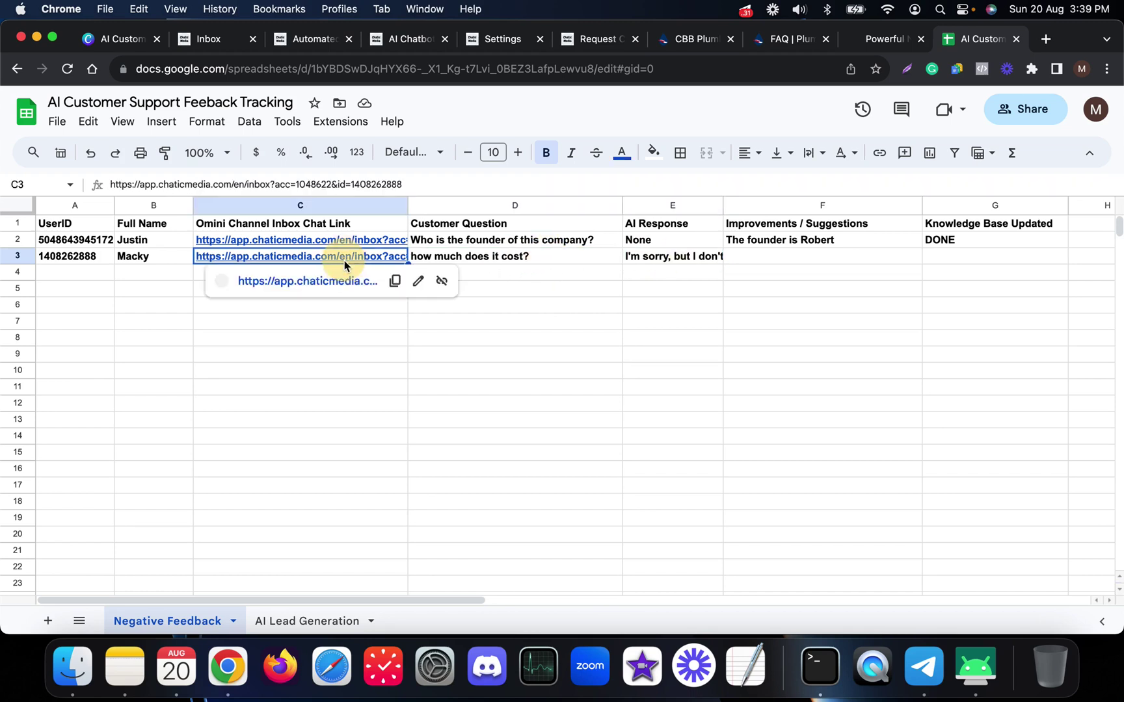
left_click(295, 282)
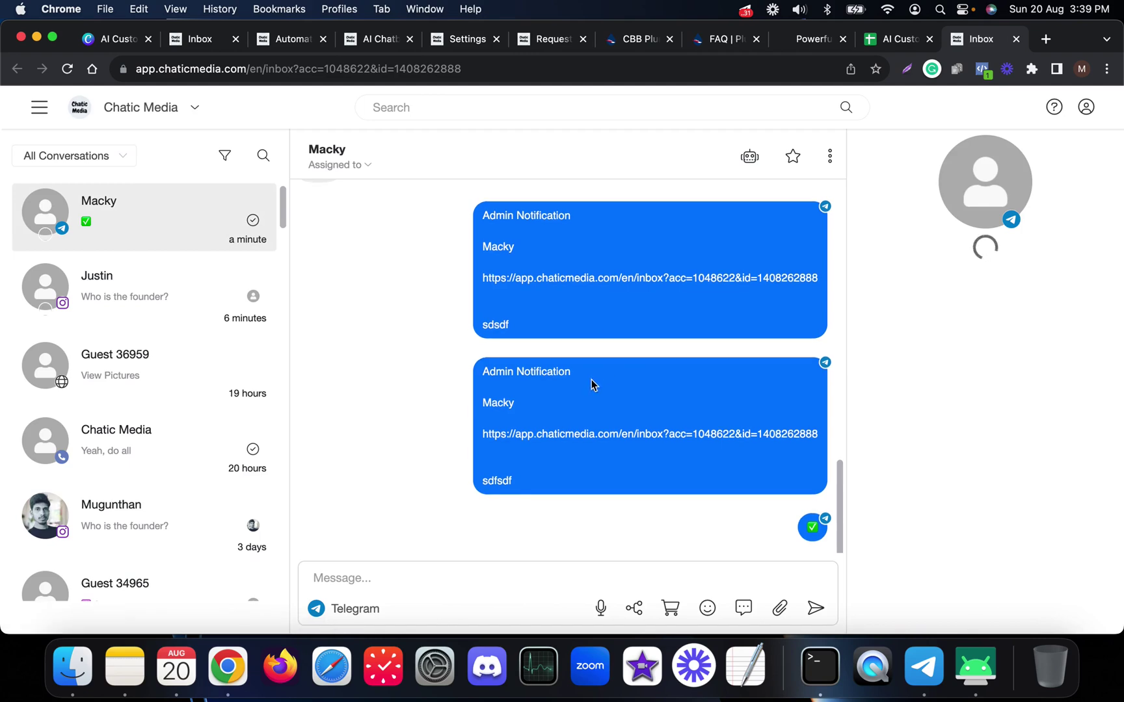
- Scroll up the conversation to the earlier founder question and thumbs-up reply
scroll(641, 335, "up", 3)
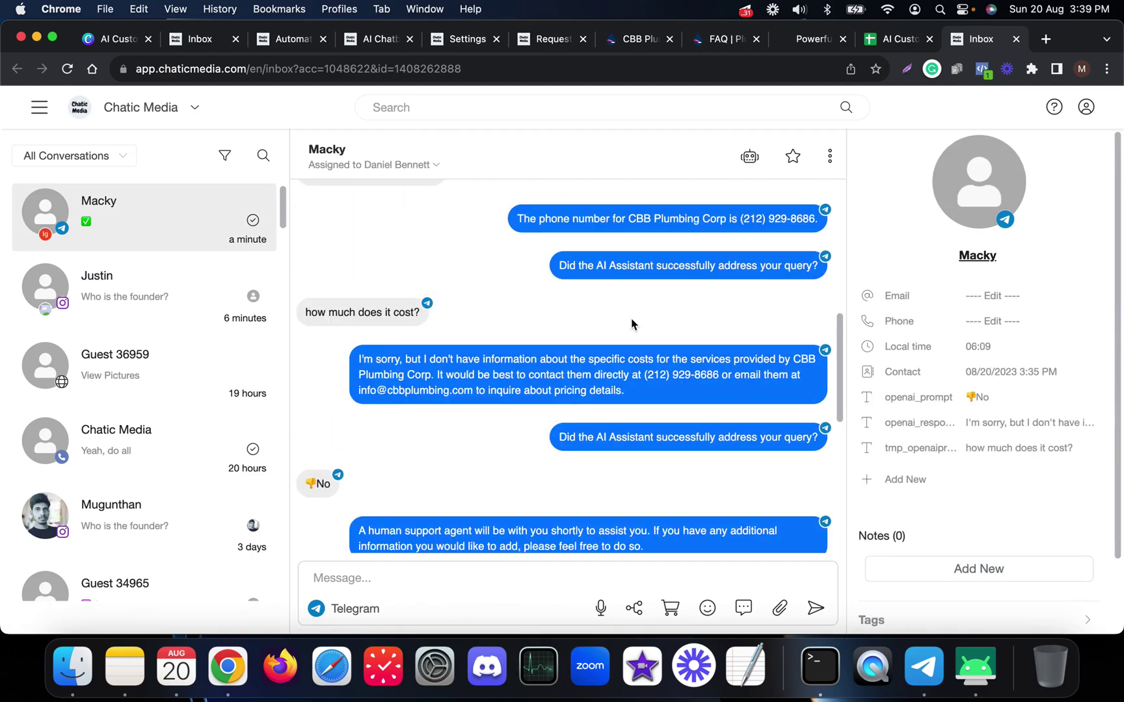
scroll(585, 395, "up", 5)
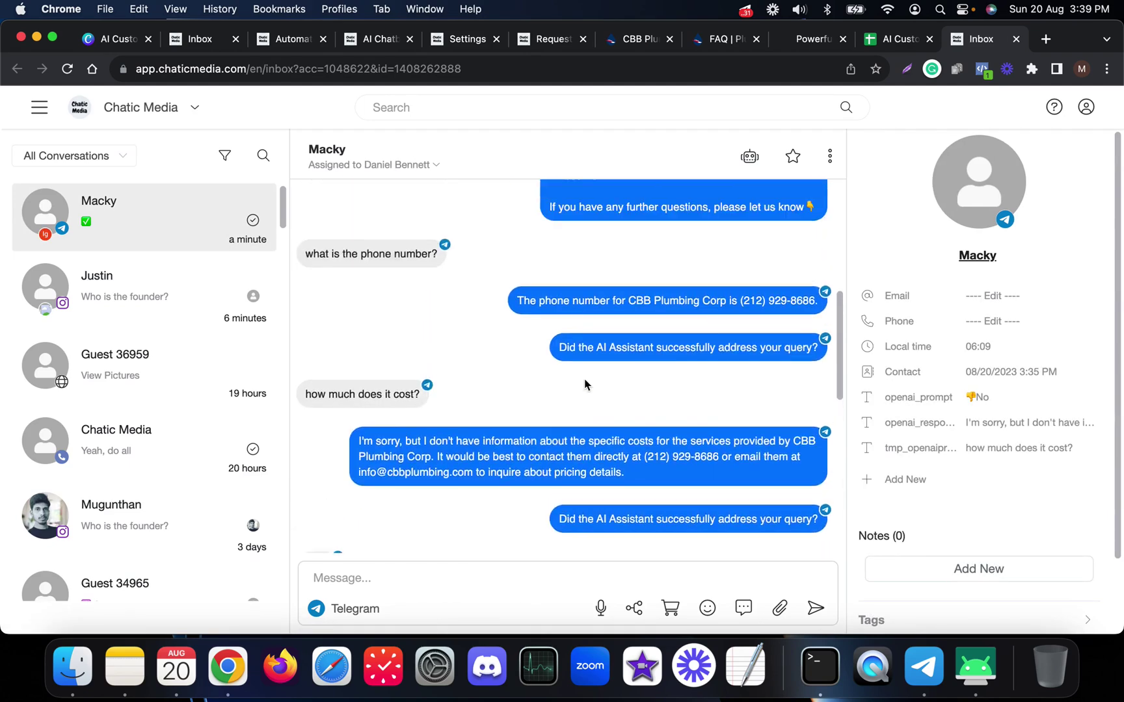
scroll(584, 381, "up", 3)
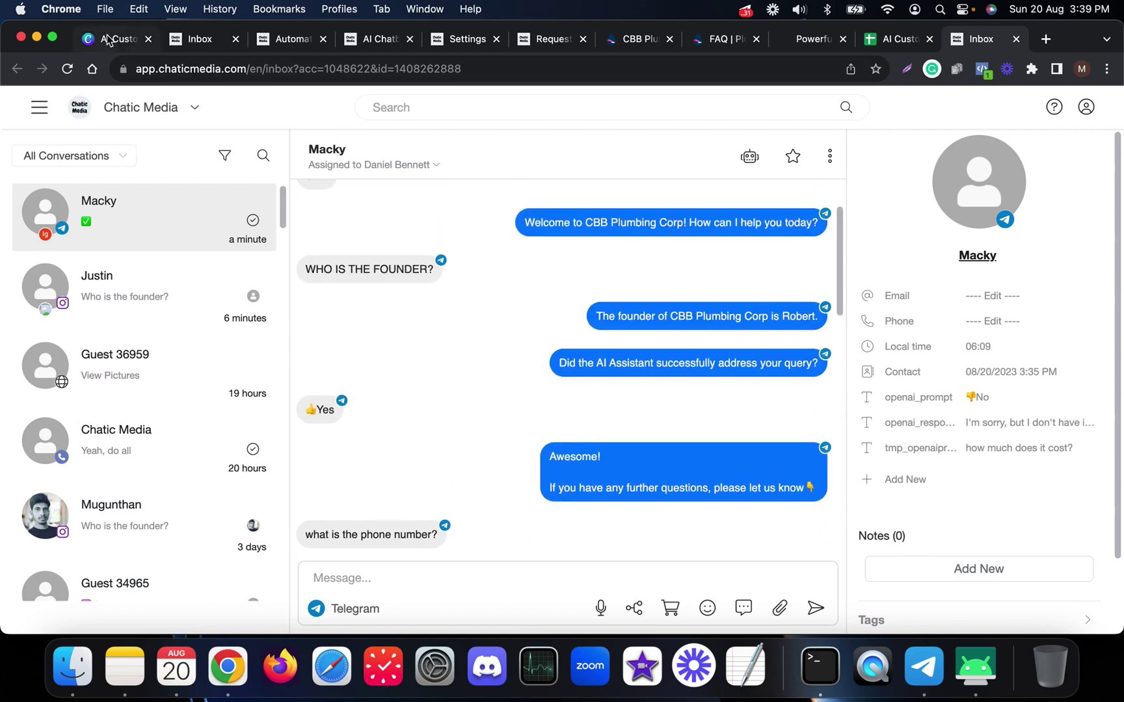